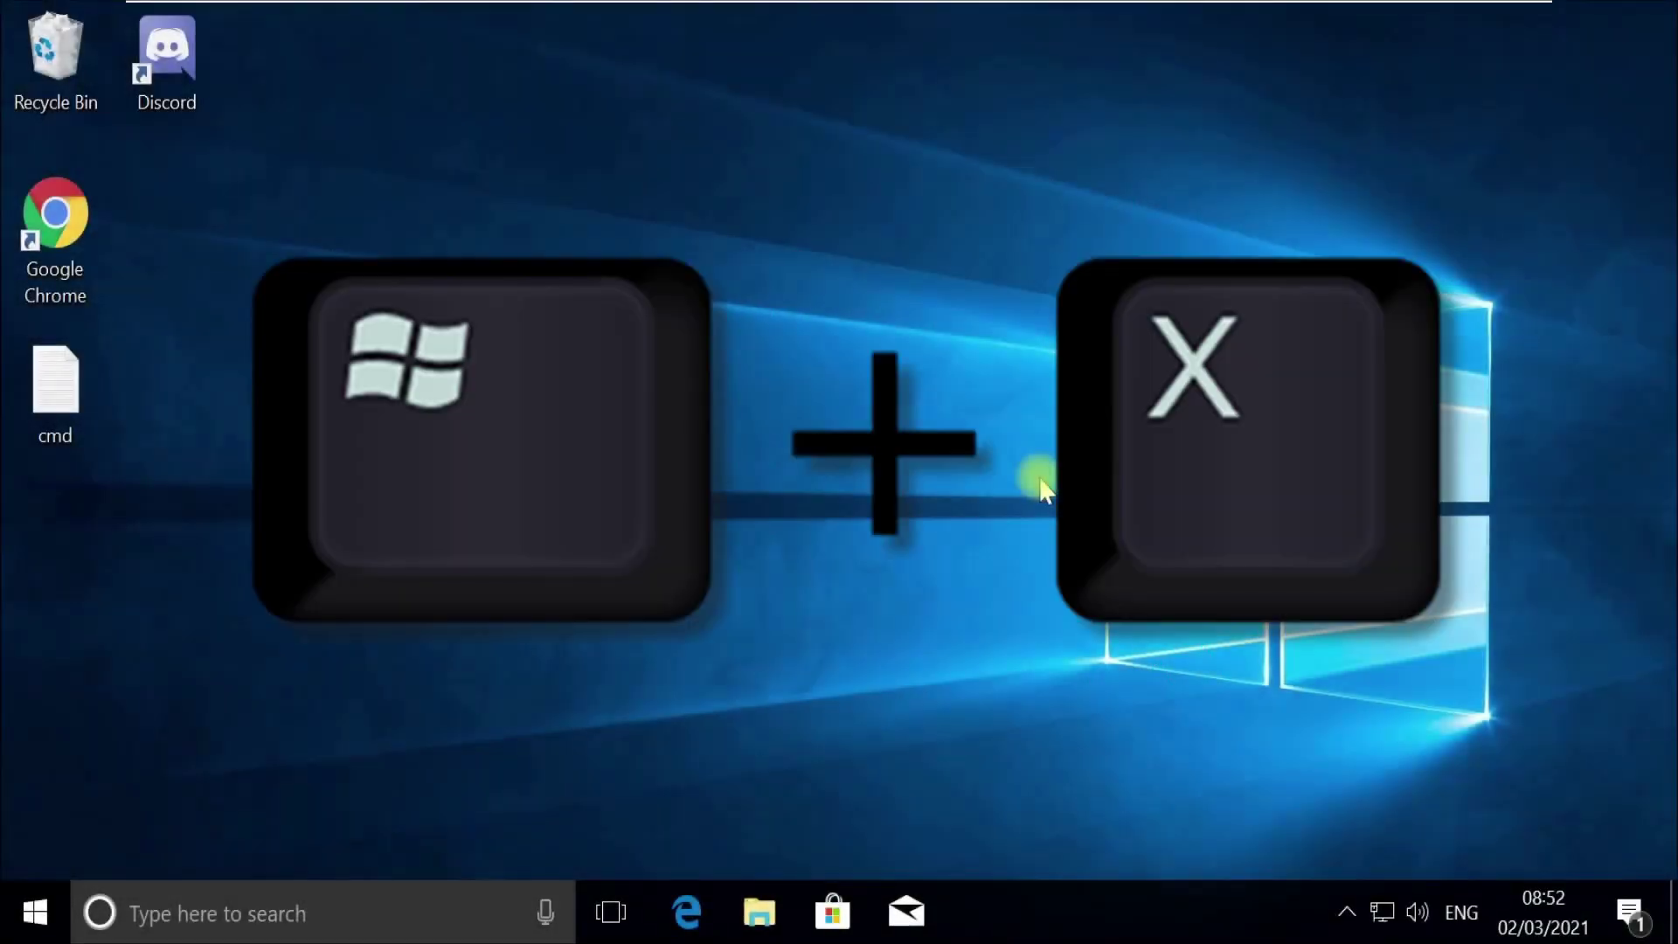
- Launch Task Manager as administrator from a Windows Search for 'task manager'
key(super+x)
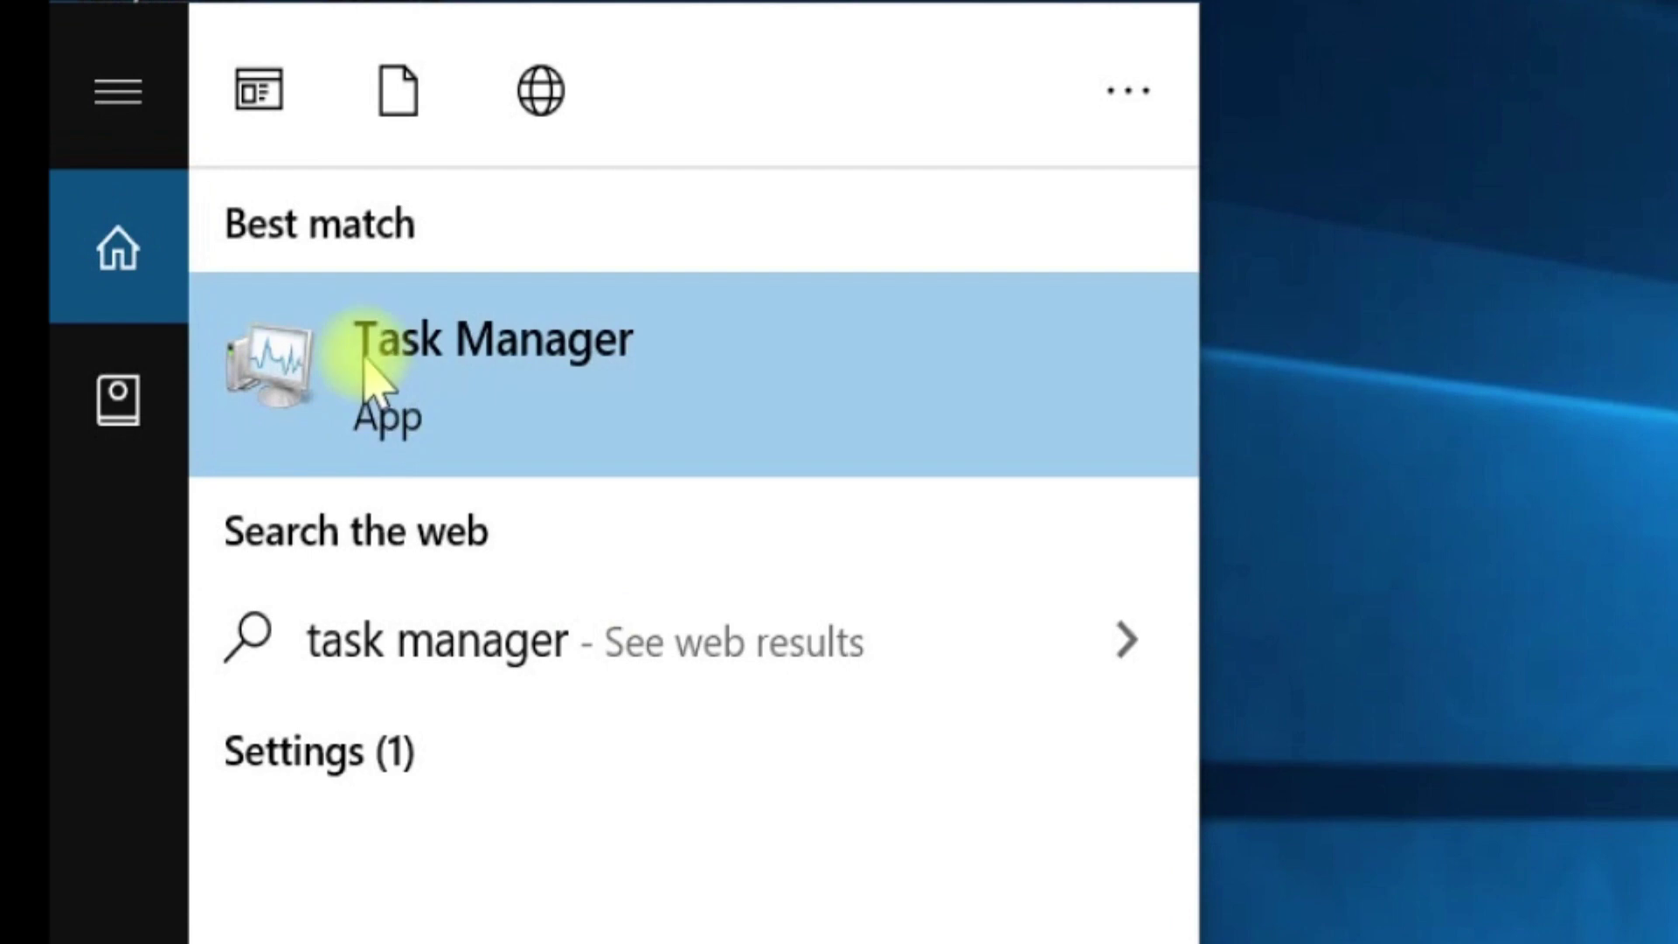
right_click(367, 376)
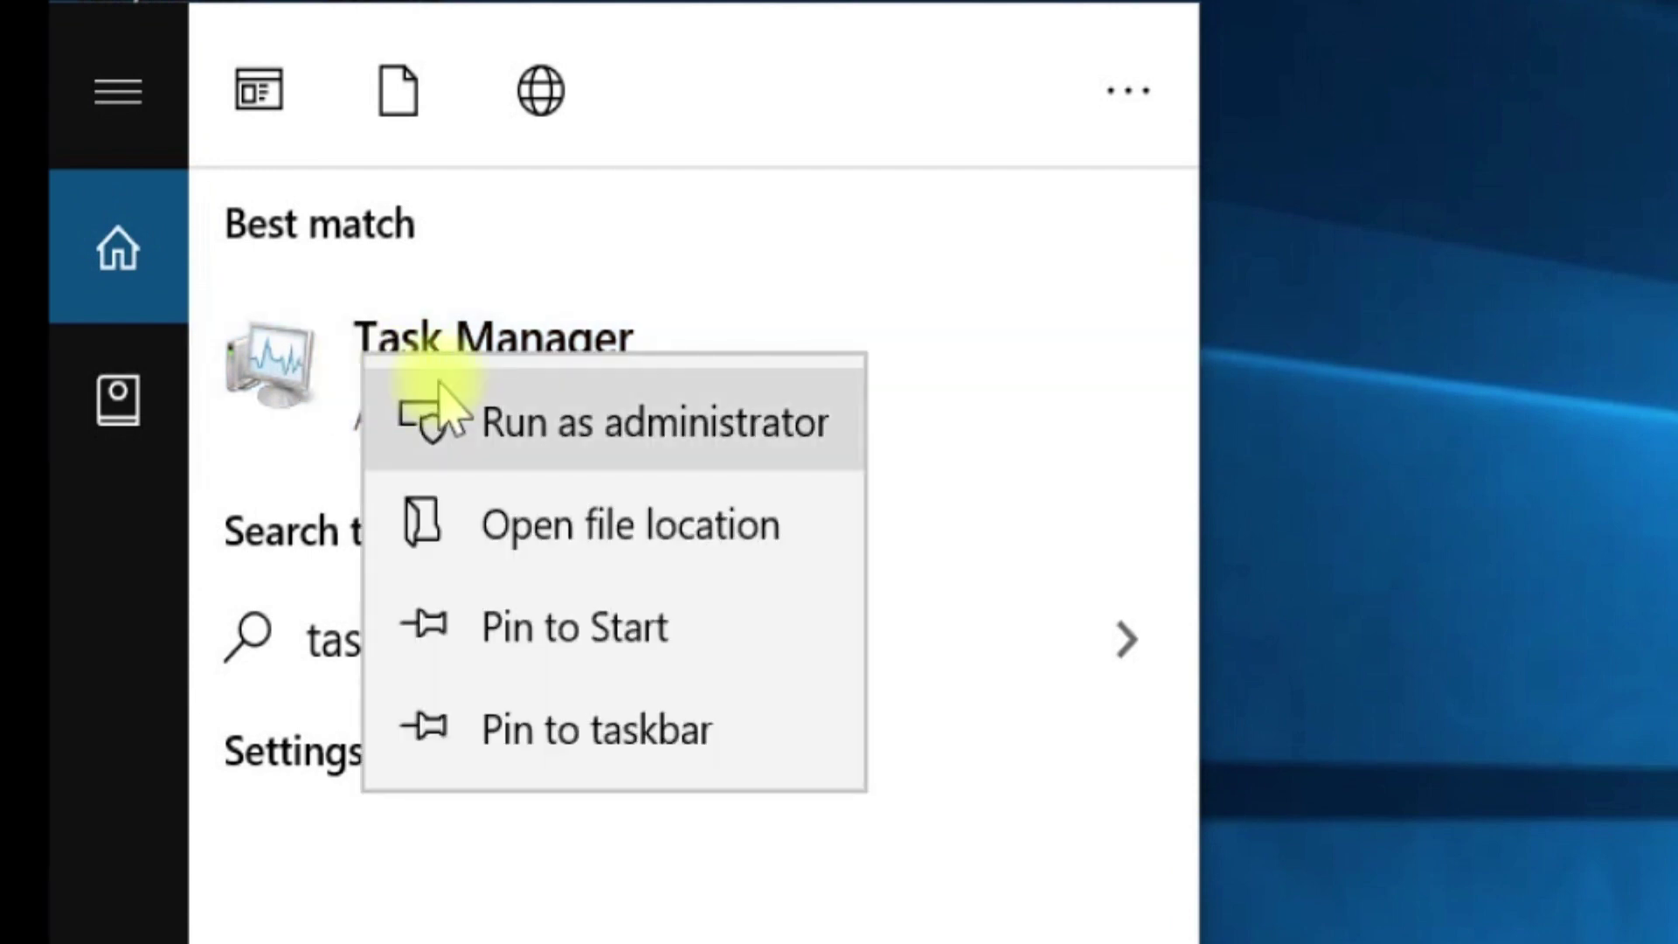
click(441, 390)
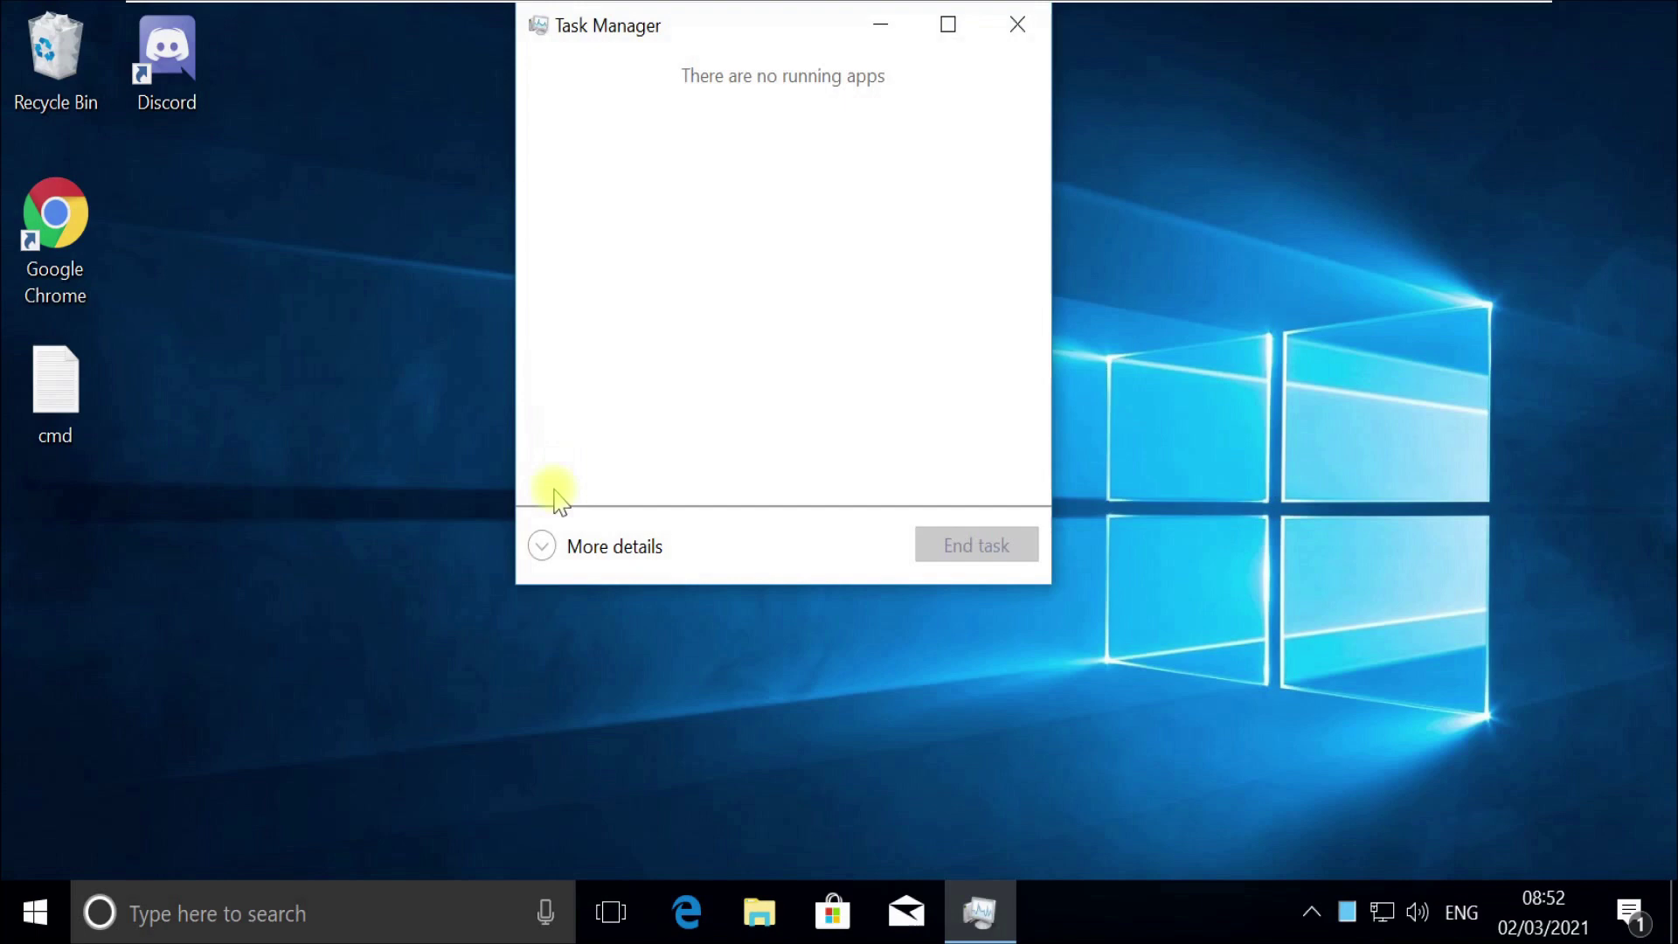
- Expand Task Manager to full view and start a new task from the File menu
click(542, 546)
click(537, 66)
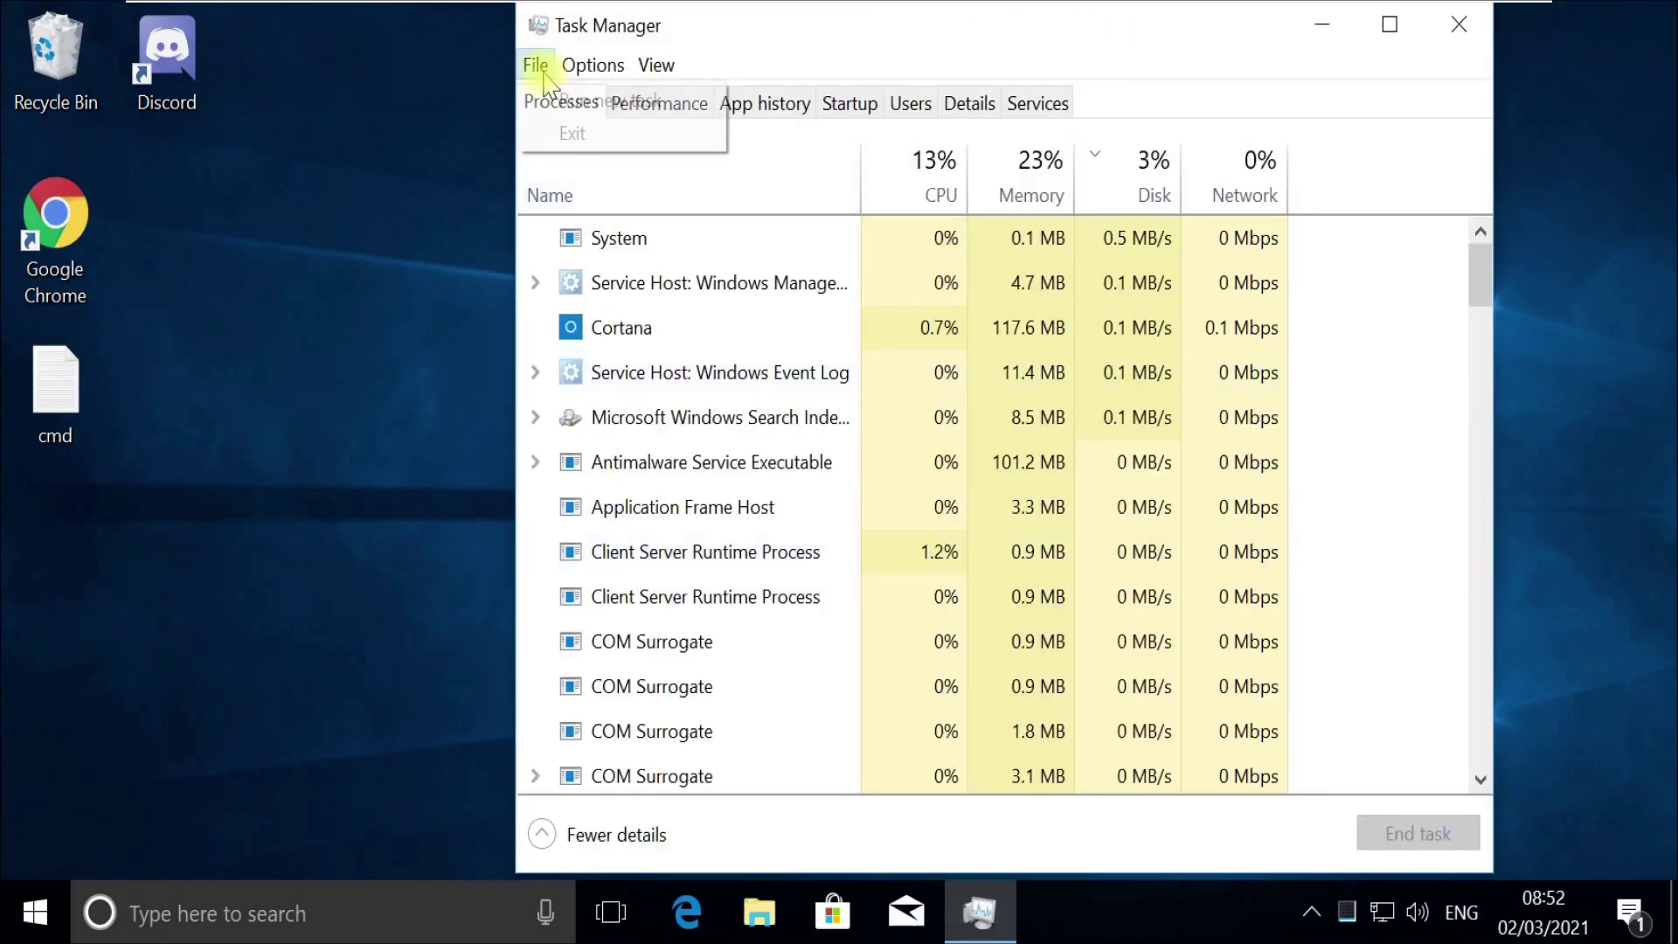
click(569, 101)
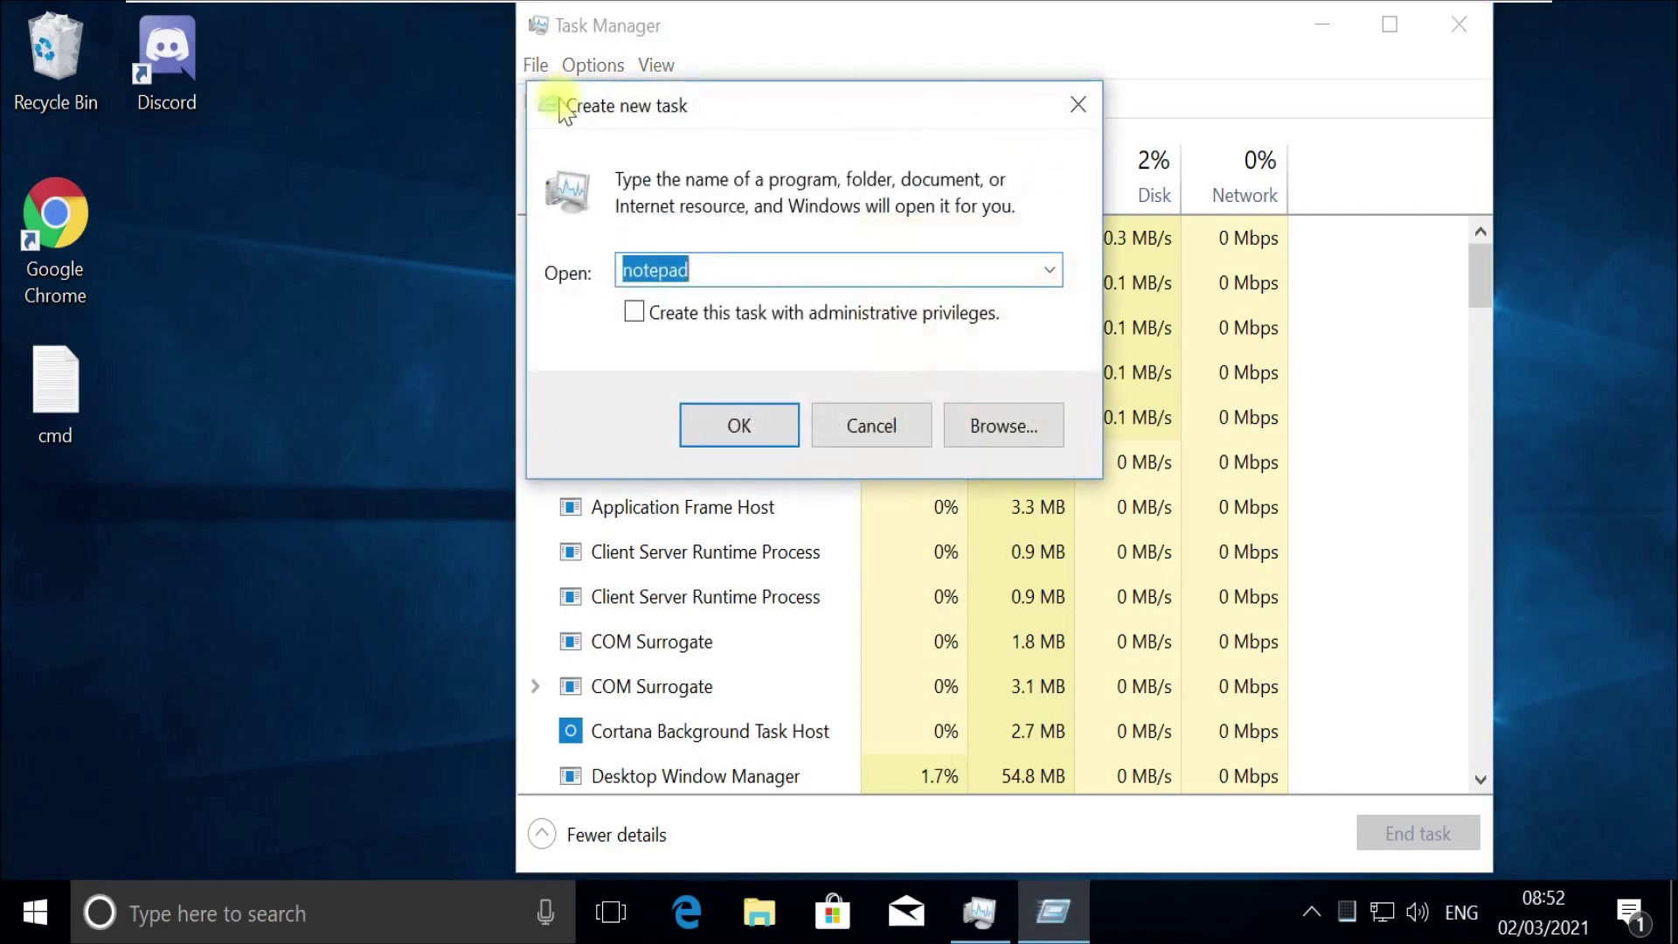
- Browse through C:\Windows\System32 and pick cmd.exe as the task's program
click(1002, 433)
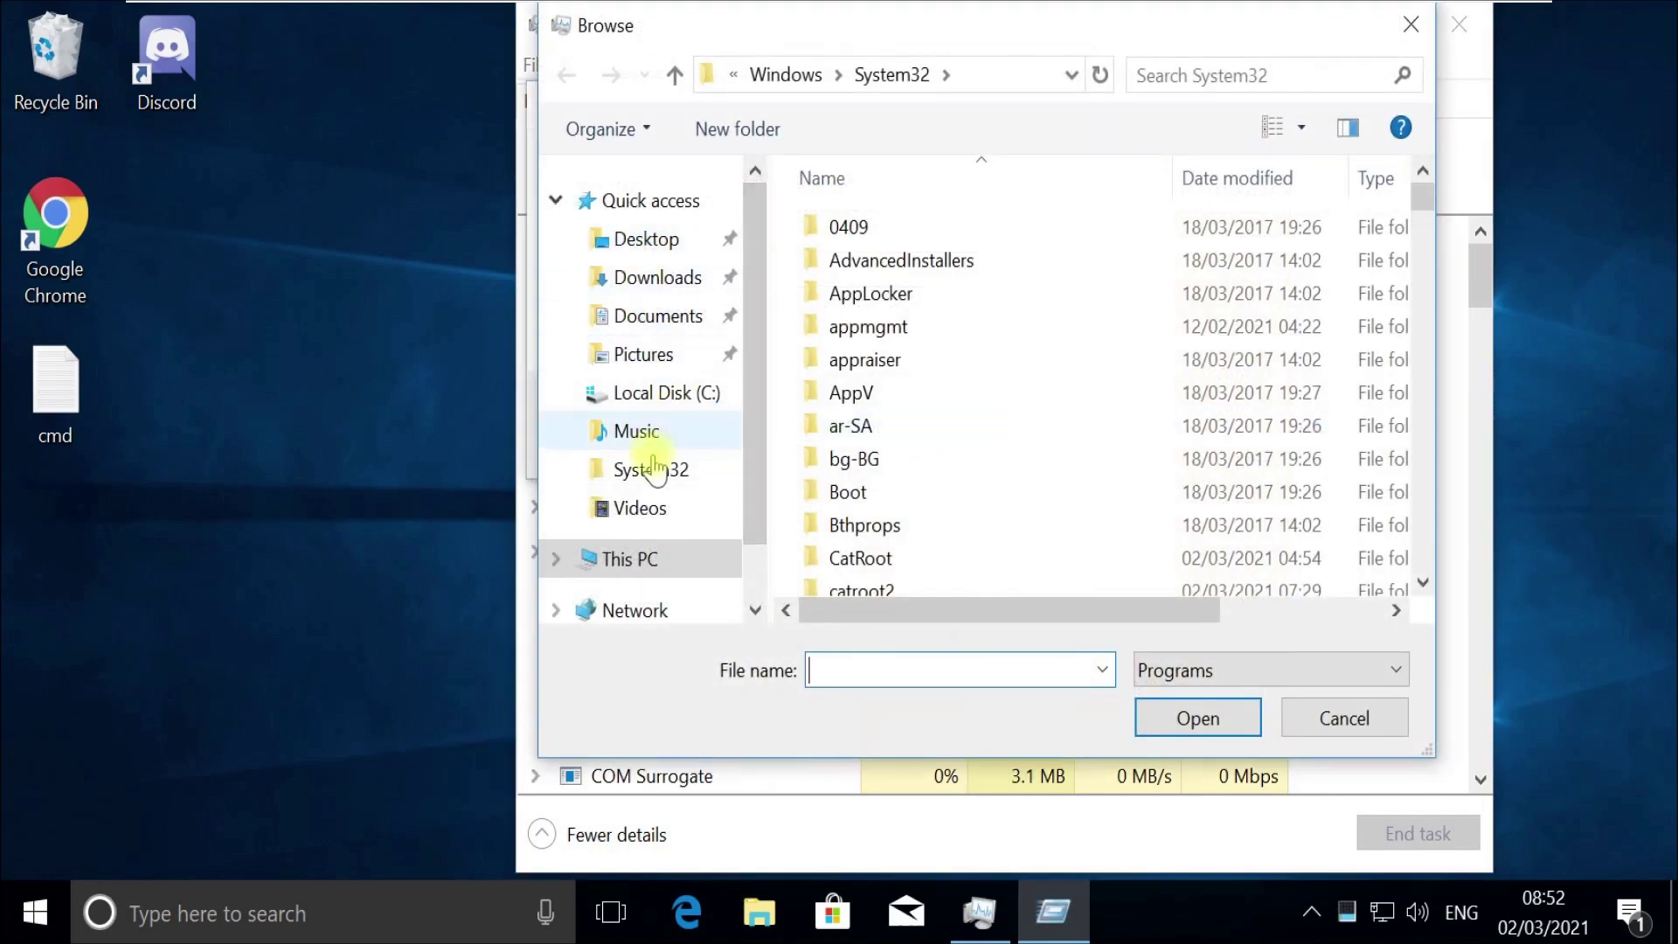
click(626, 558)
double_click(952, 577)
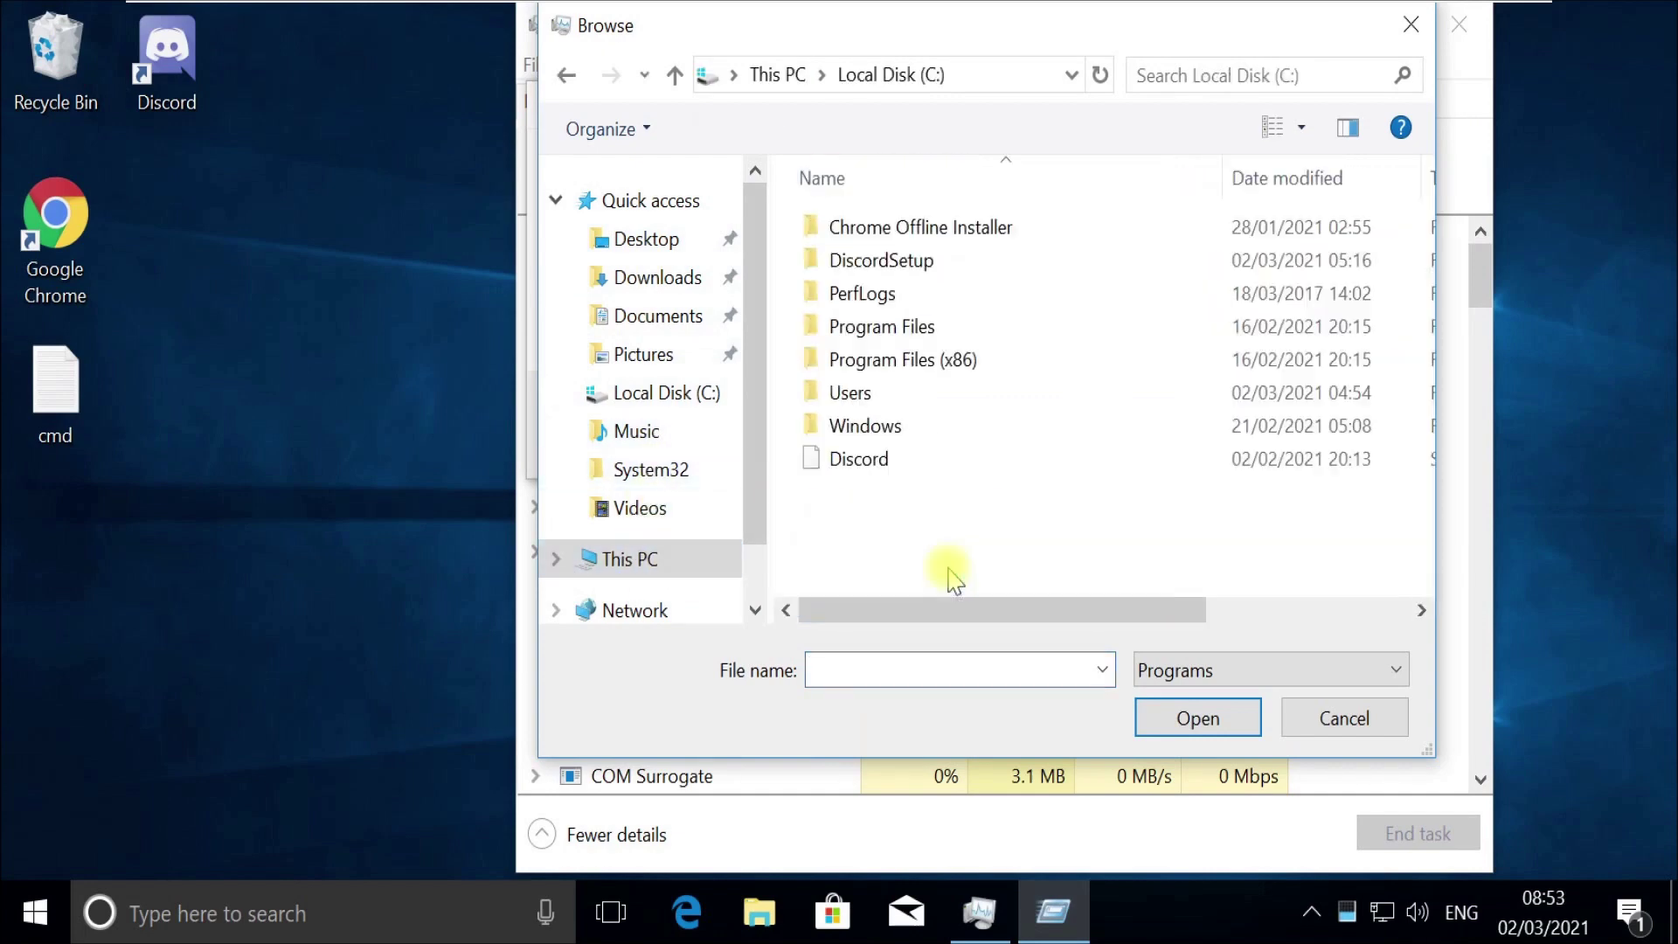
double_click(876, 424)
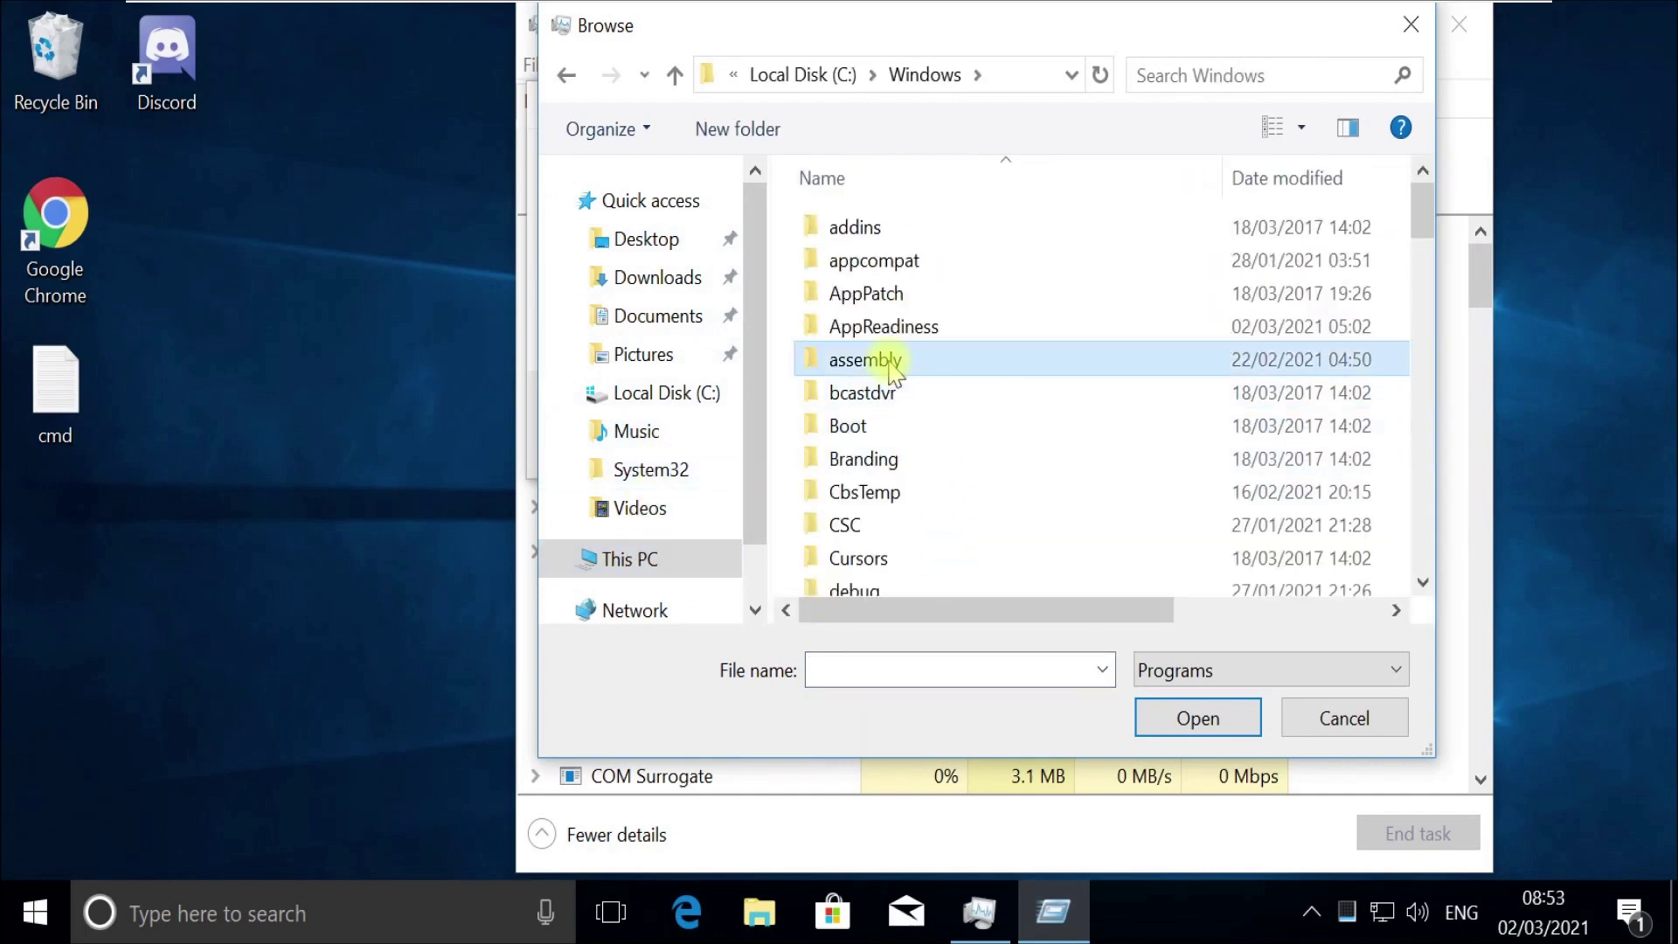
text(system32)
key(Return)
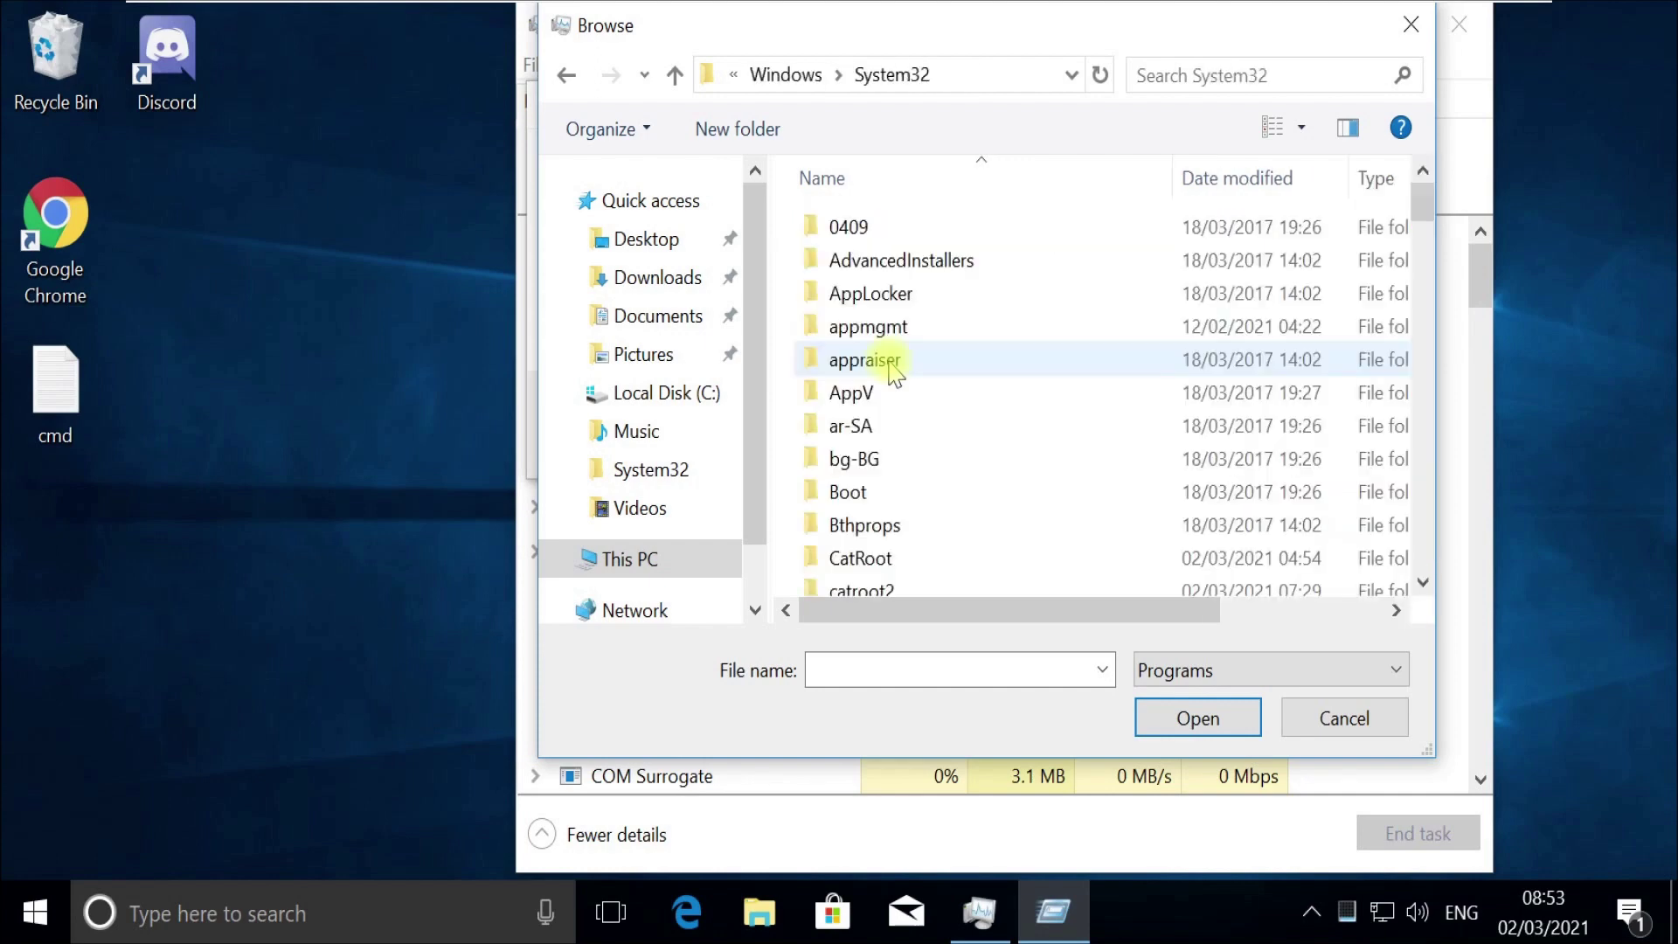
scroll(900, 372, down, 4)
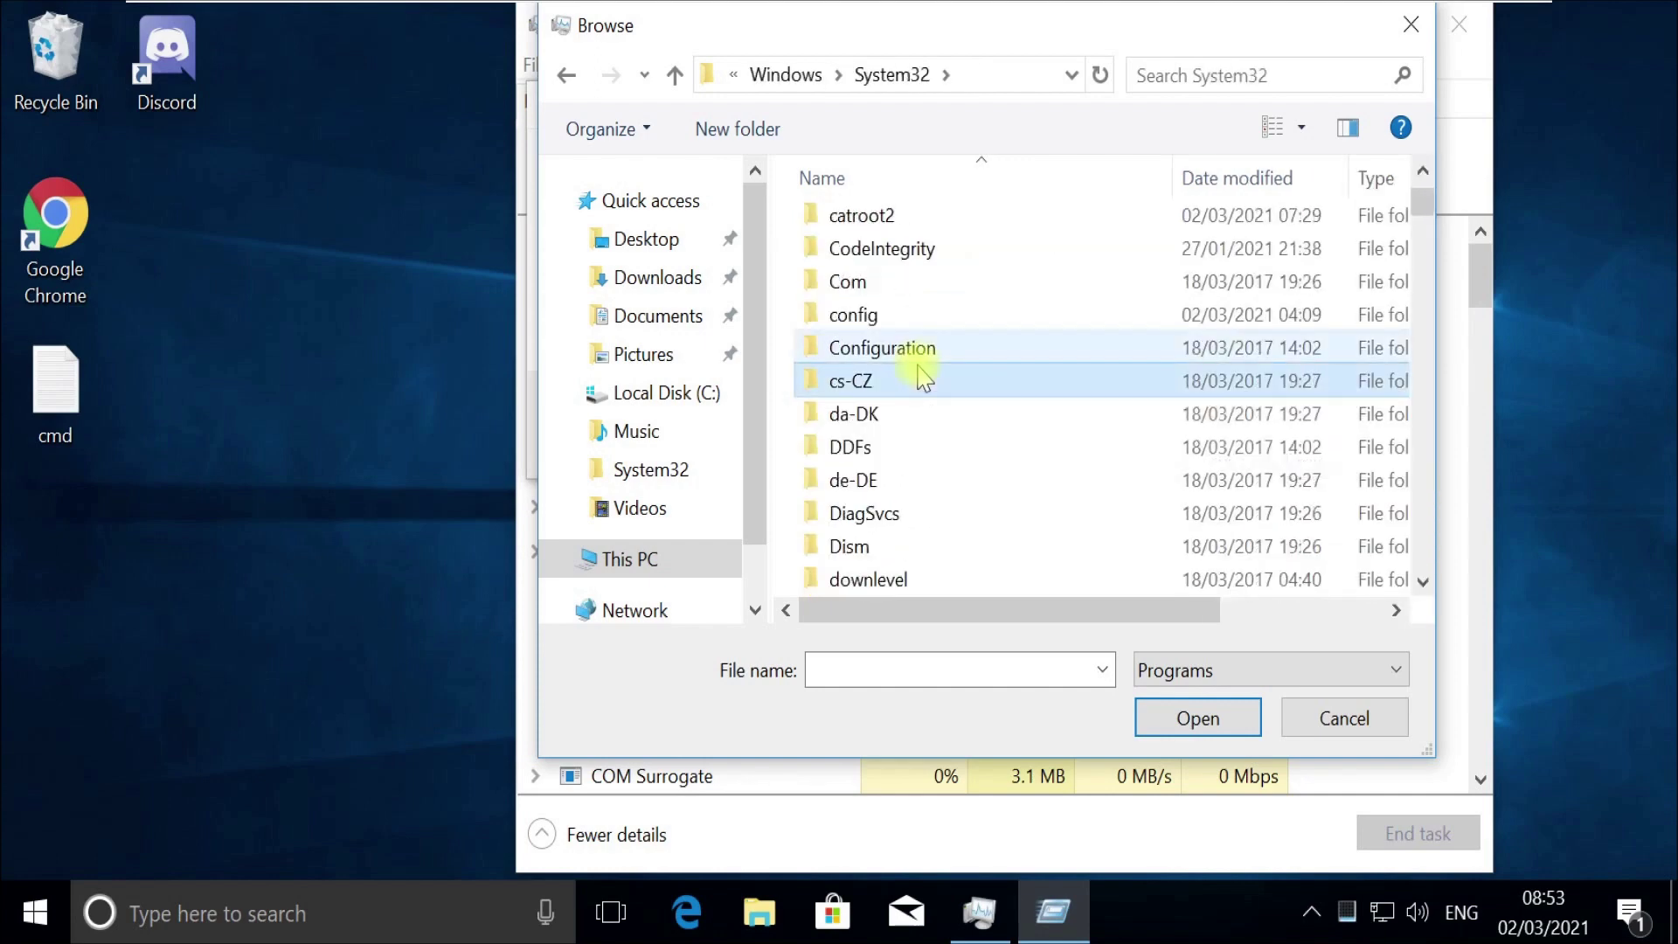
text(cmd)
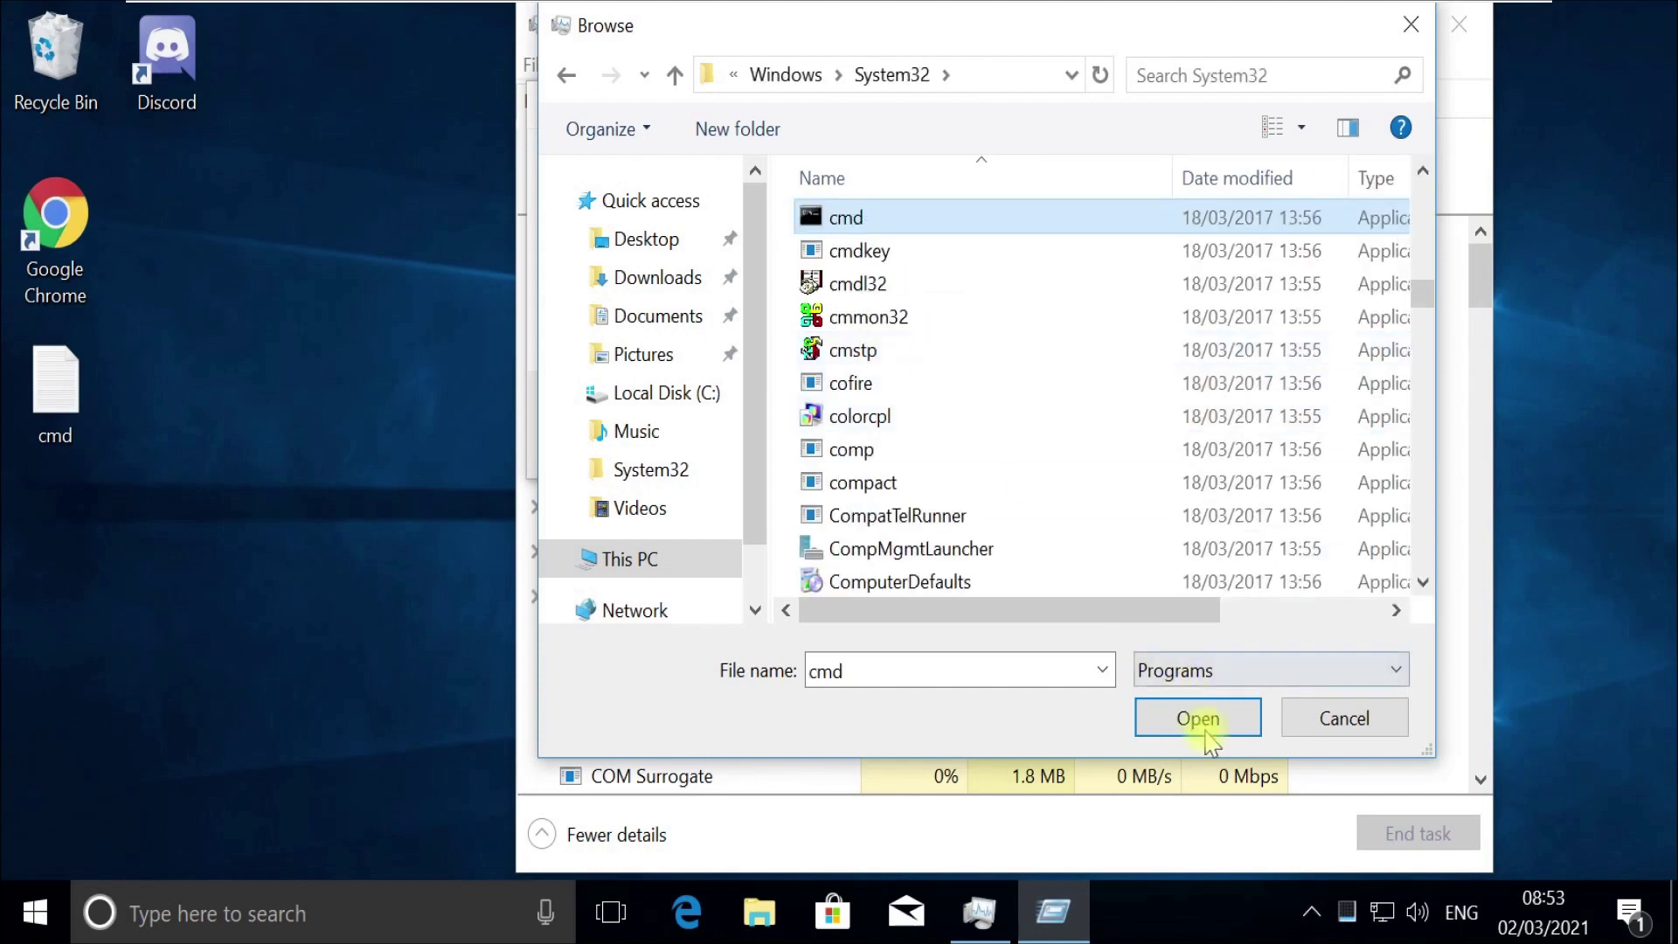
click(1197, 719)
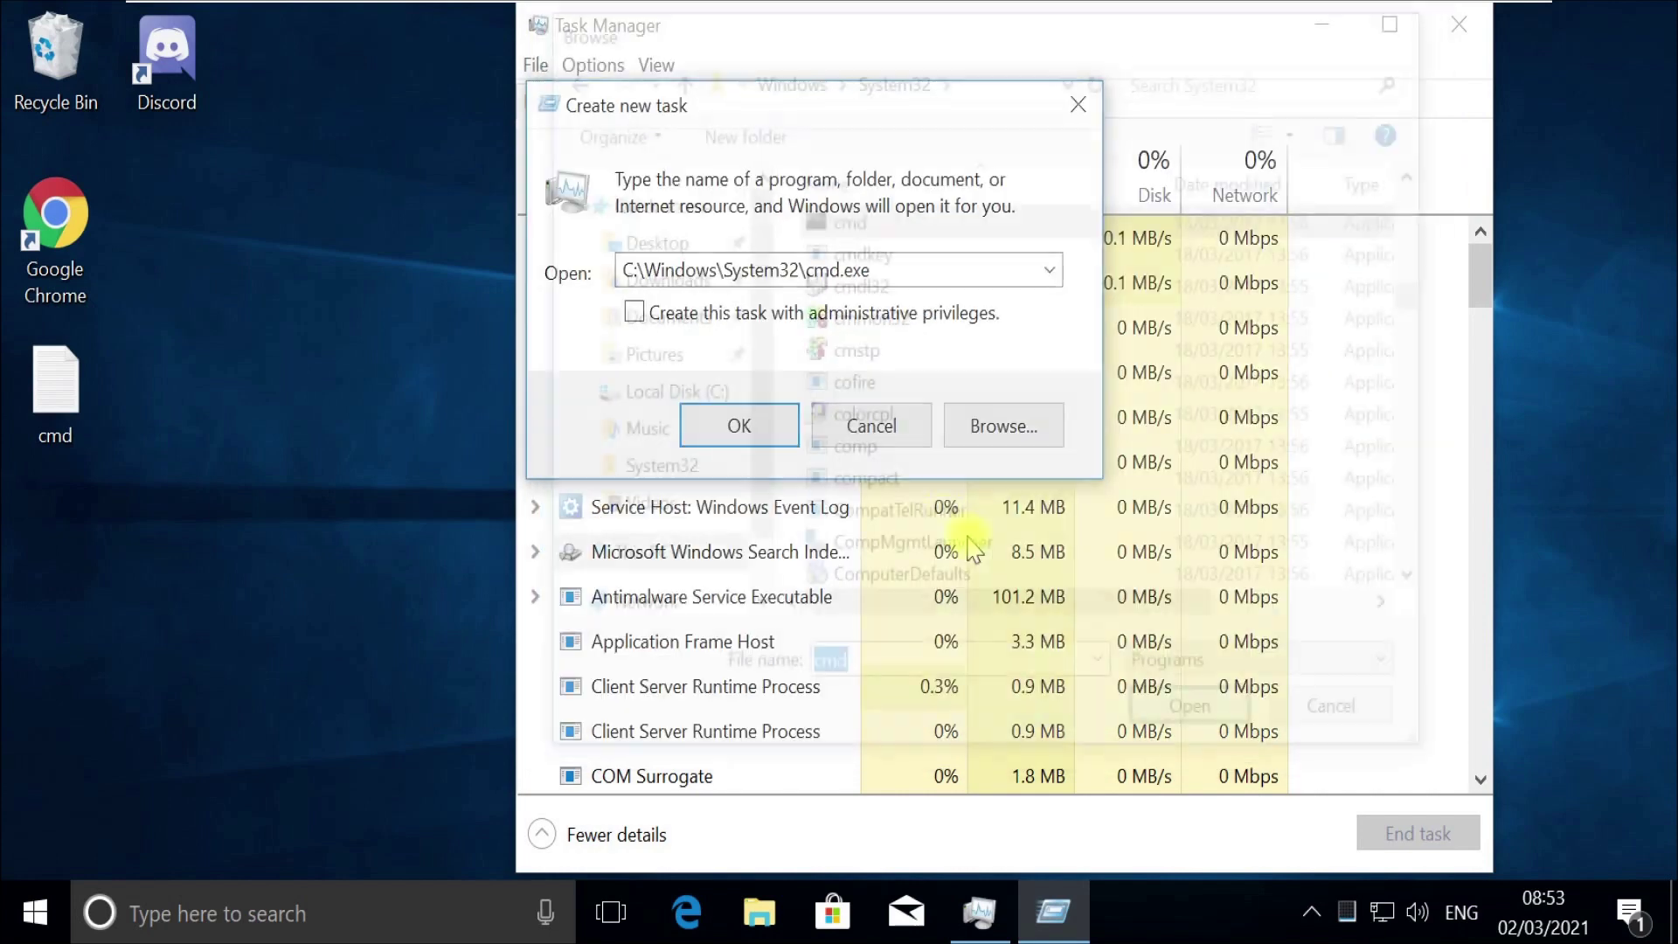
- Append --update to cmd.exe and launch it with administrative privileges
click(934, 269)
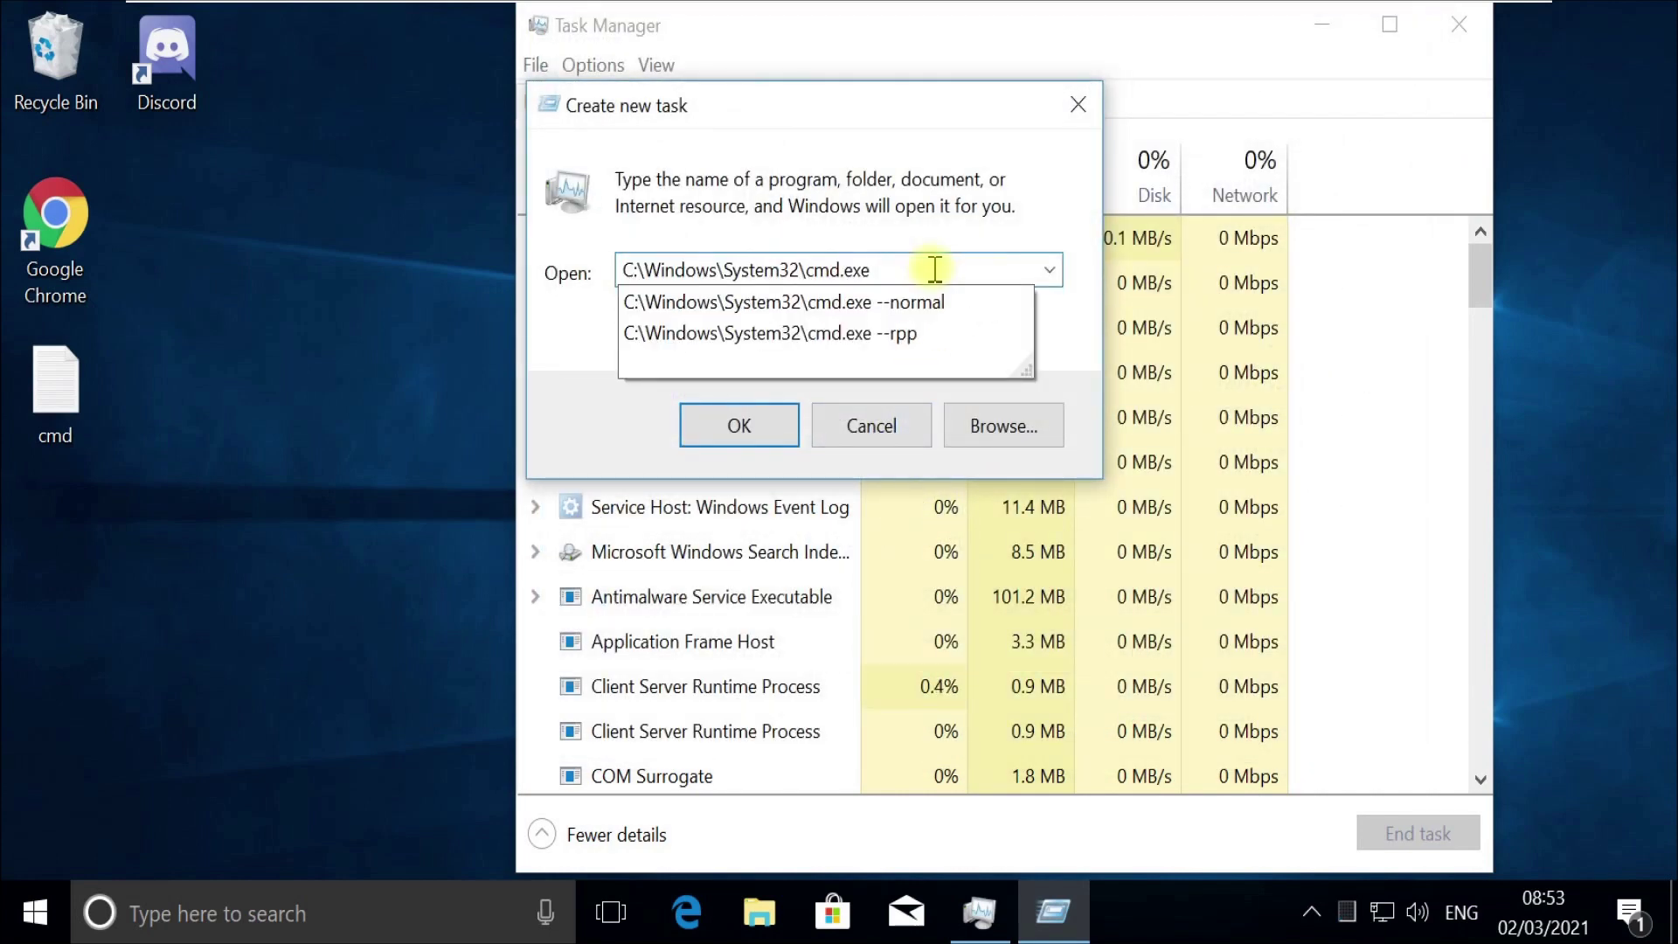
text(--updtae)
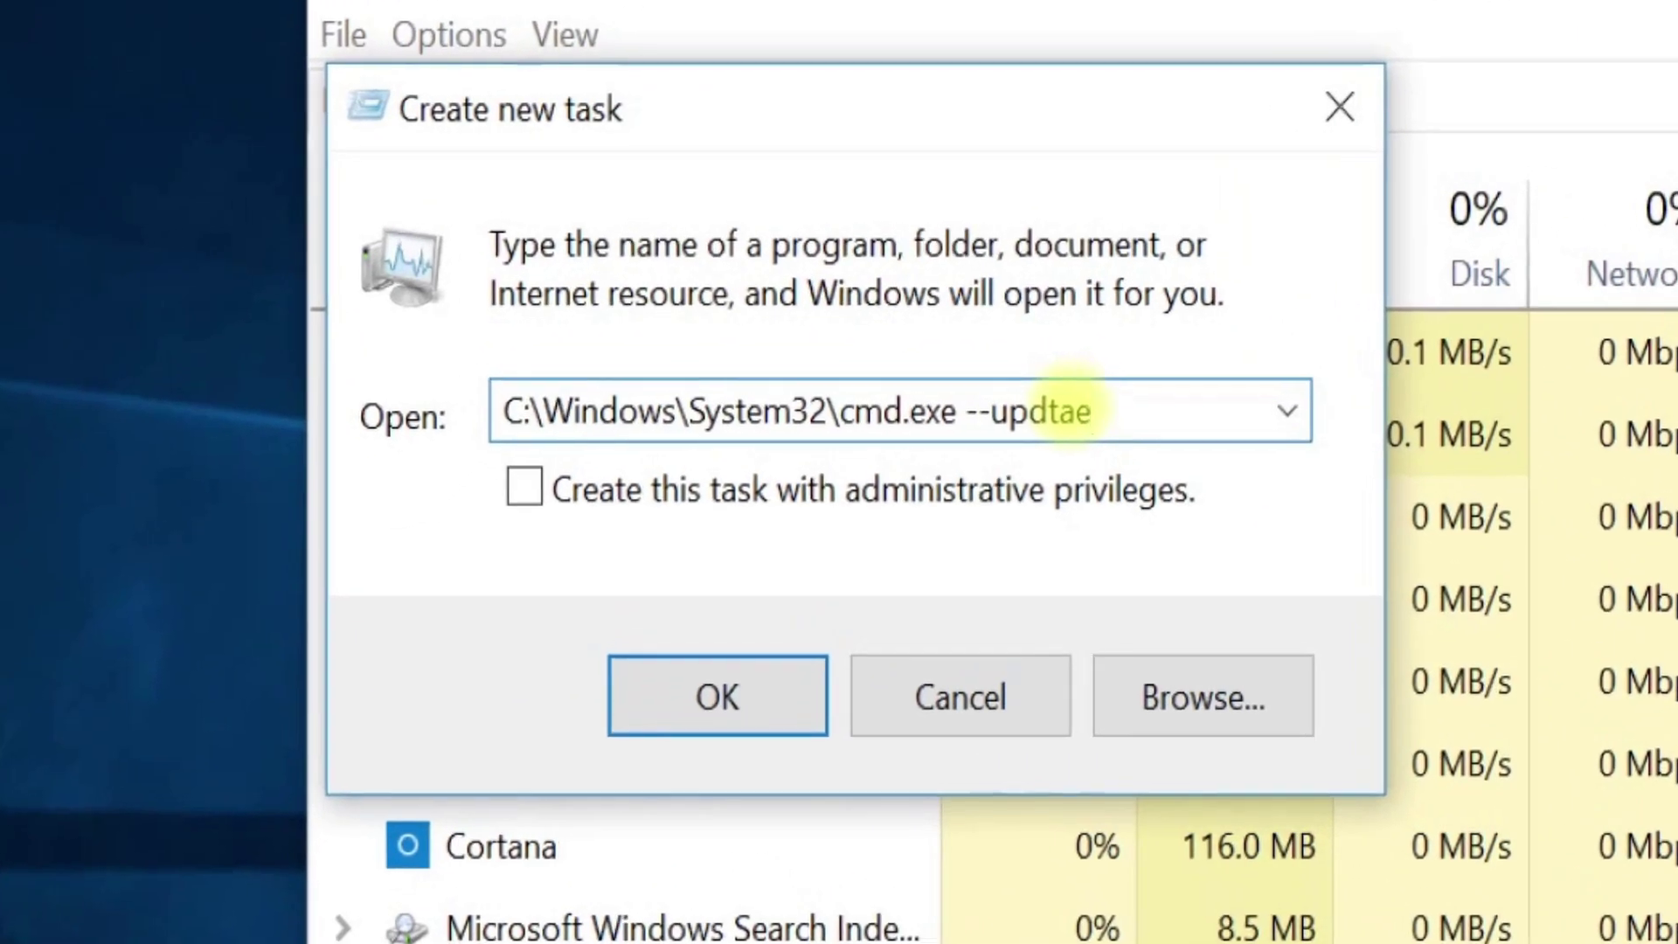
key(BackSpace)
key(BackSpace)
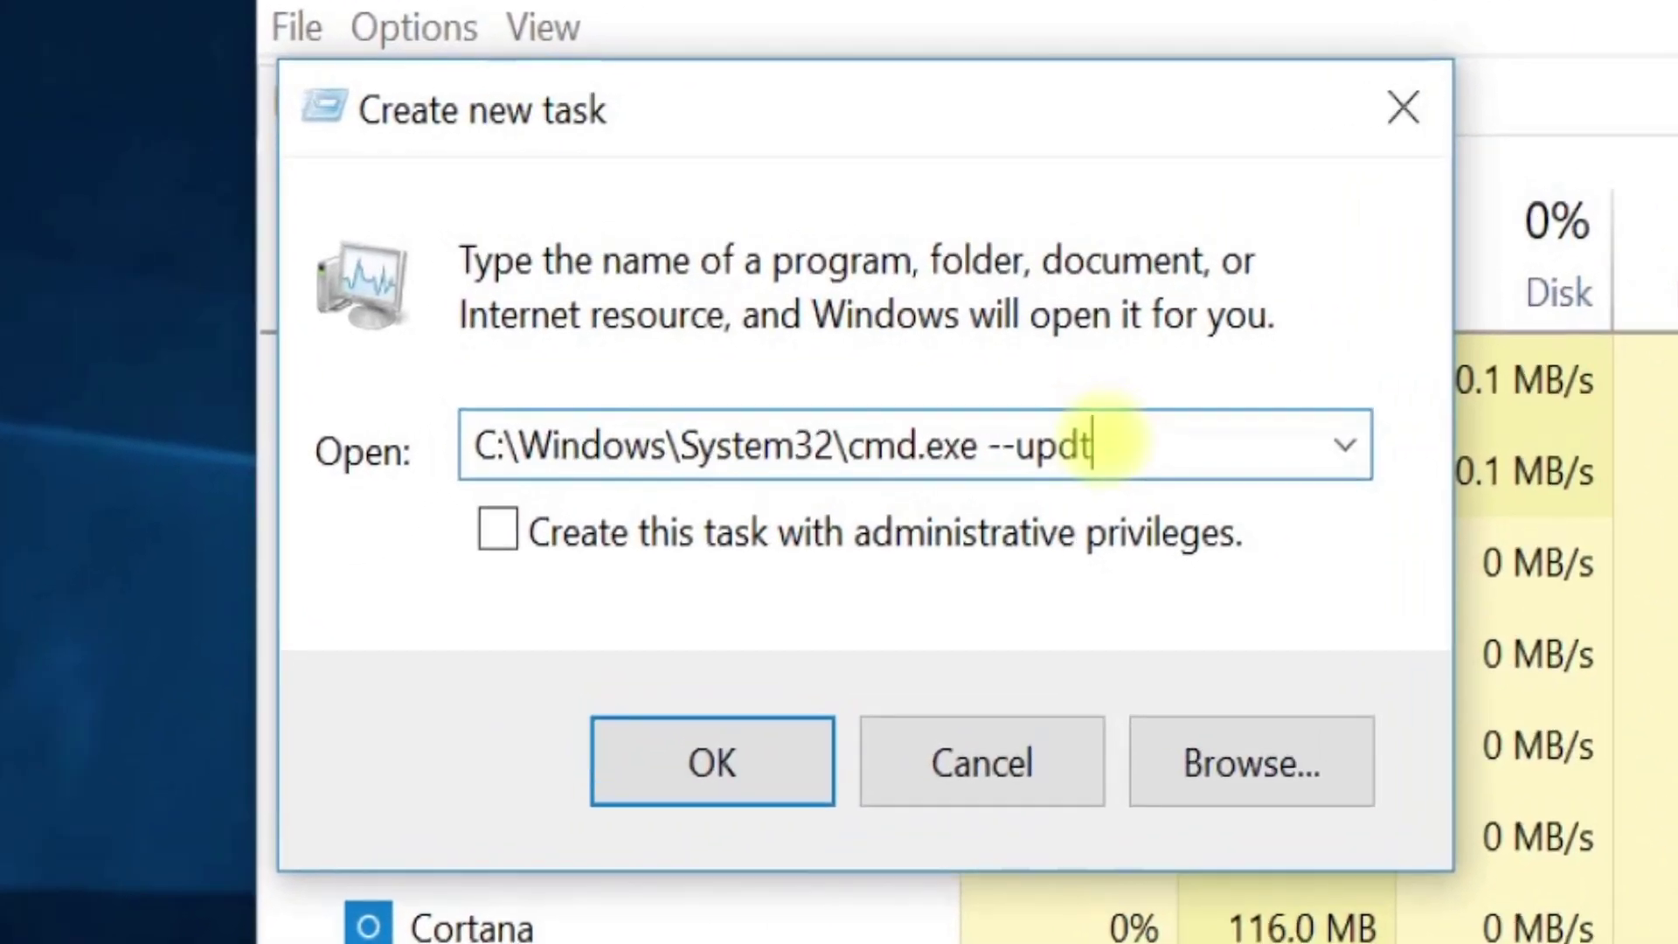
text(date)
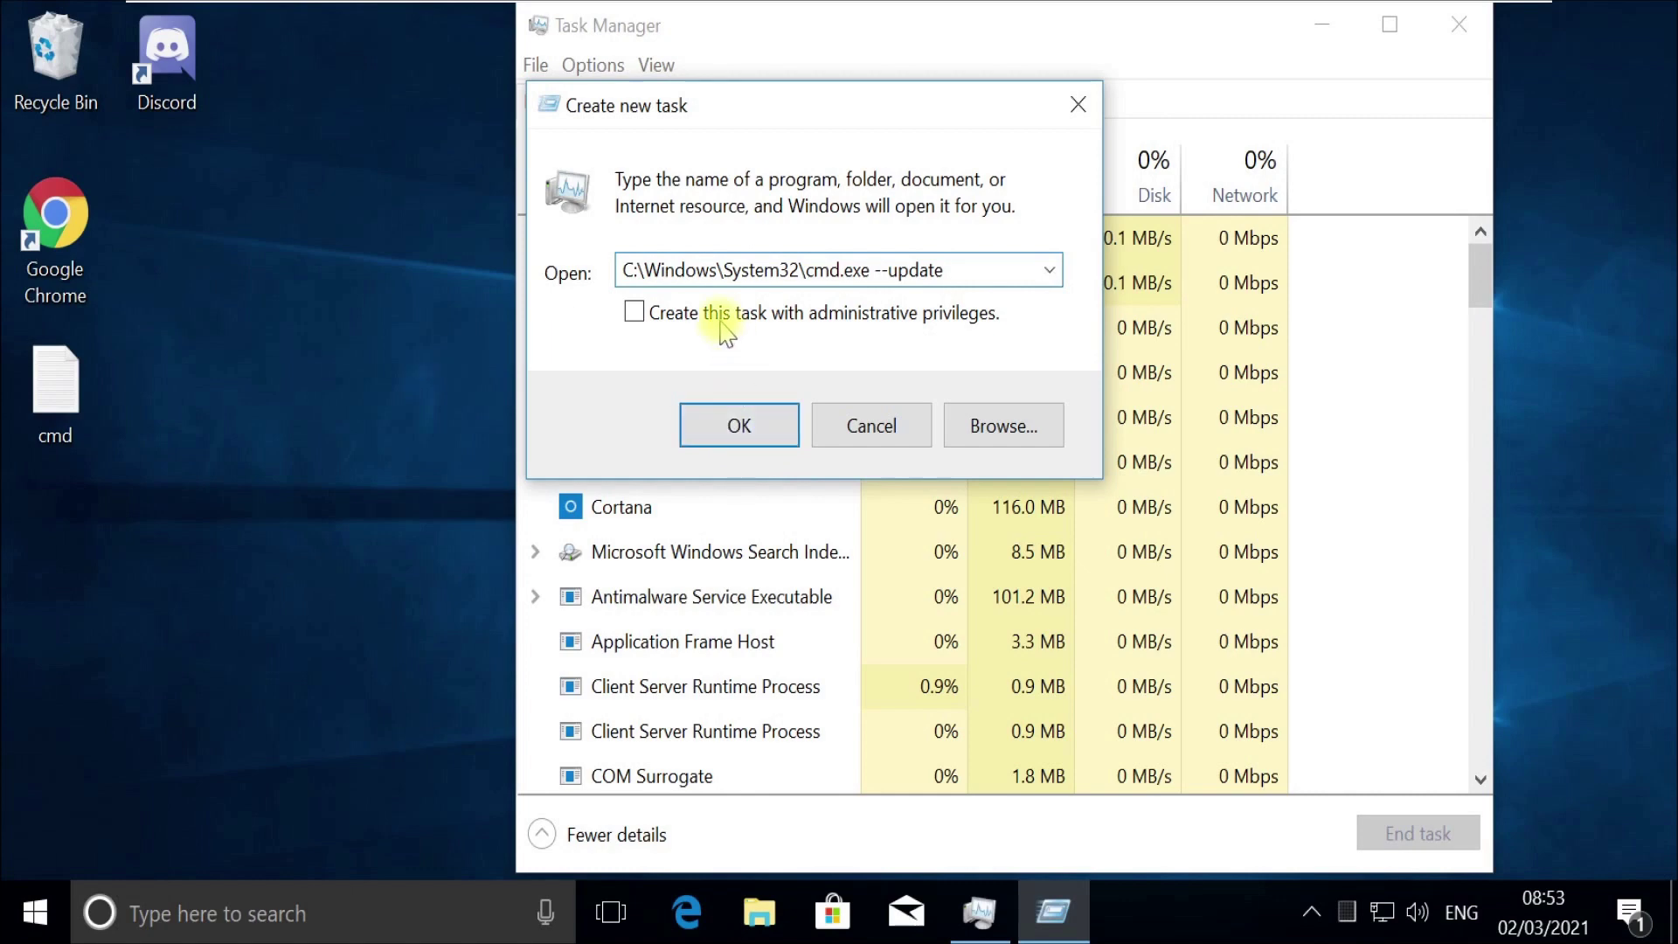
click(717, 319)
click(738, 424)
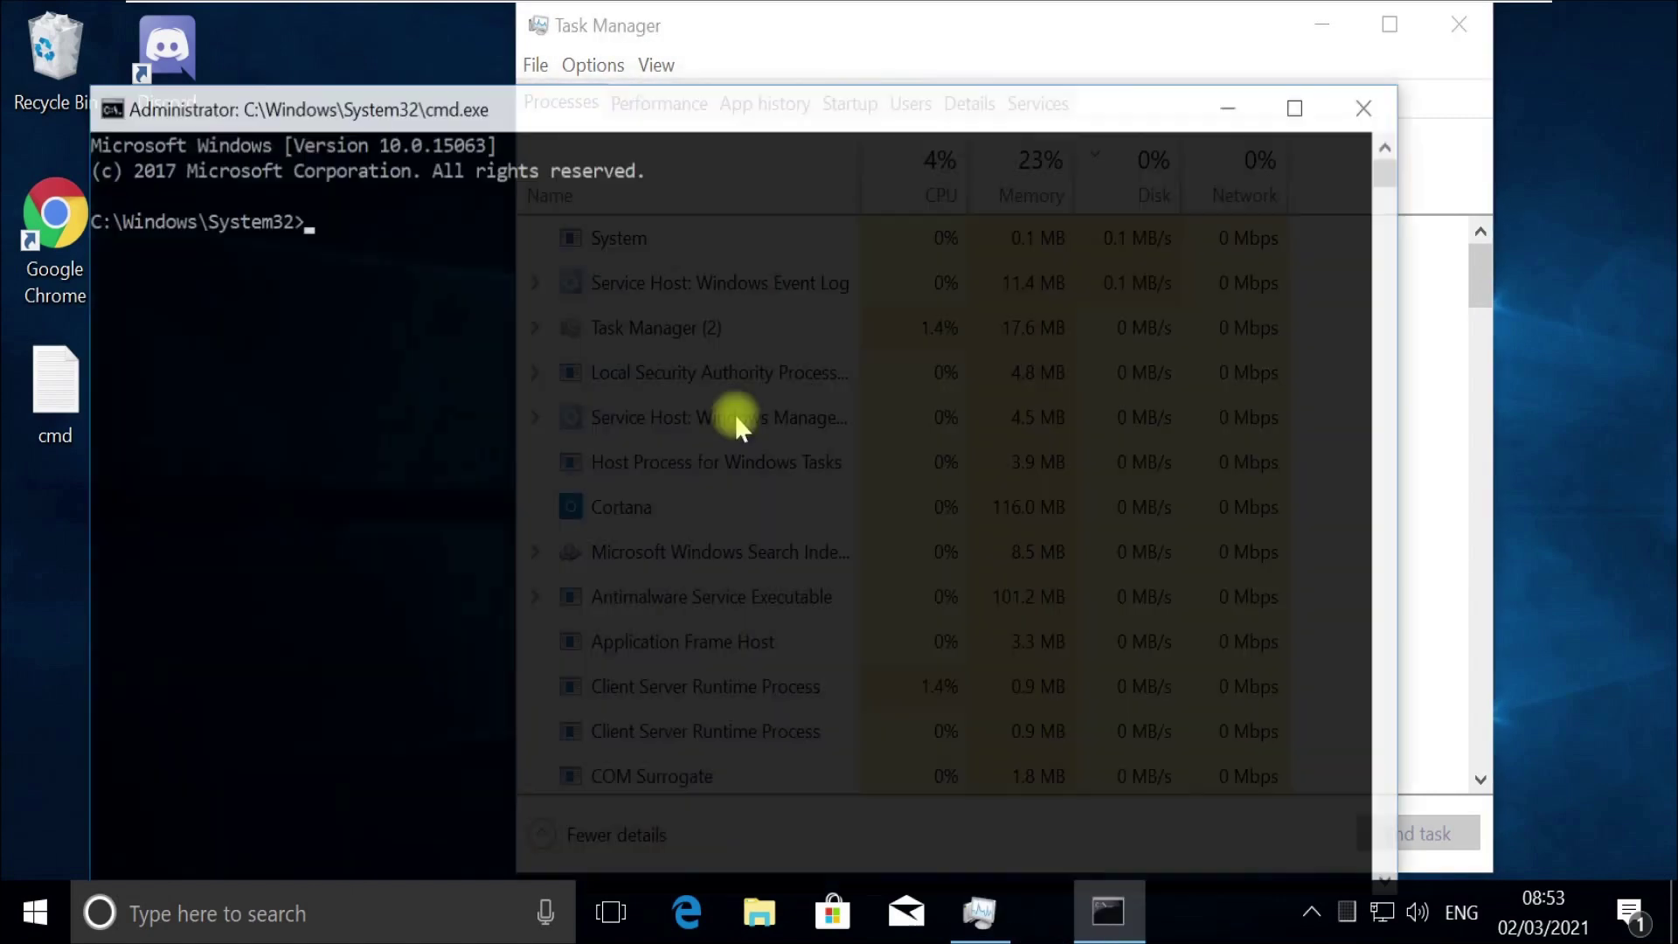
- Run gpupdate /force, clear the console with cls, and exit the Command Prompt
text(gpupdate)
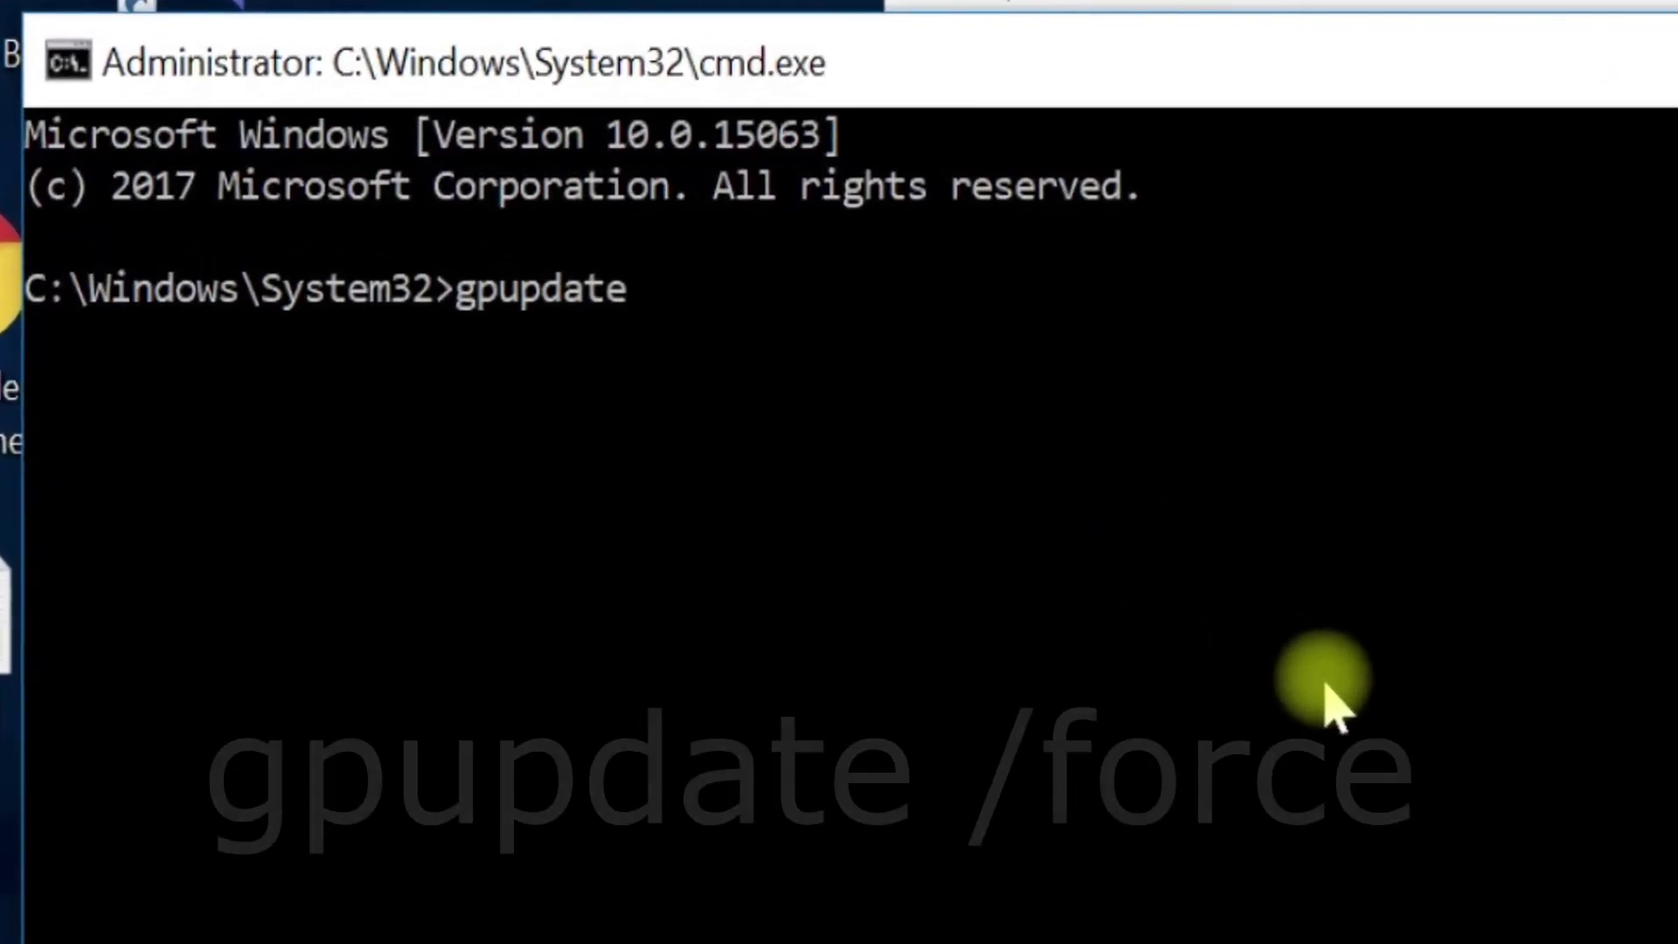
text( /force)
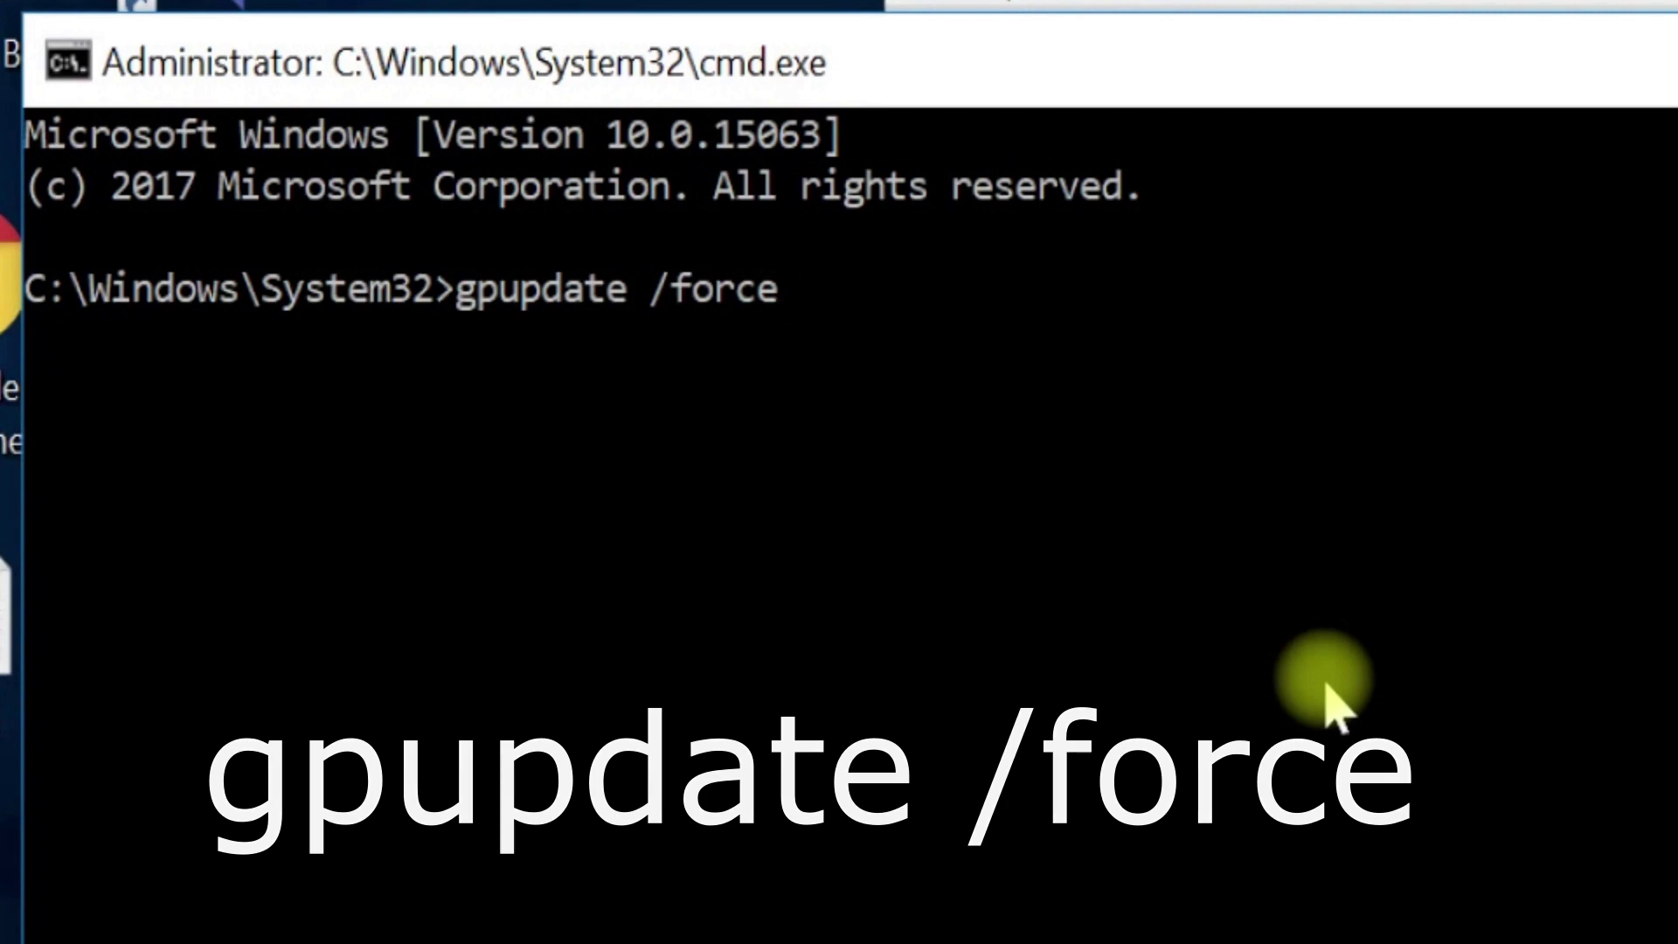
key(Return)
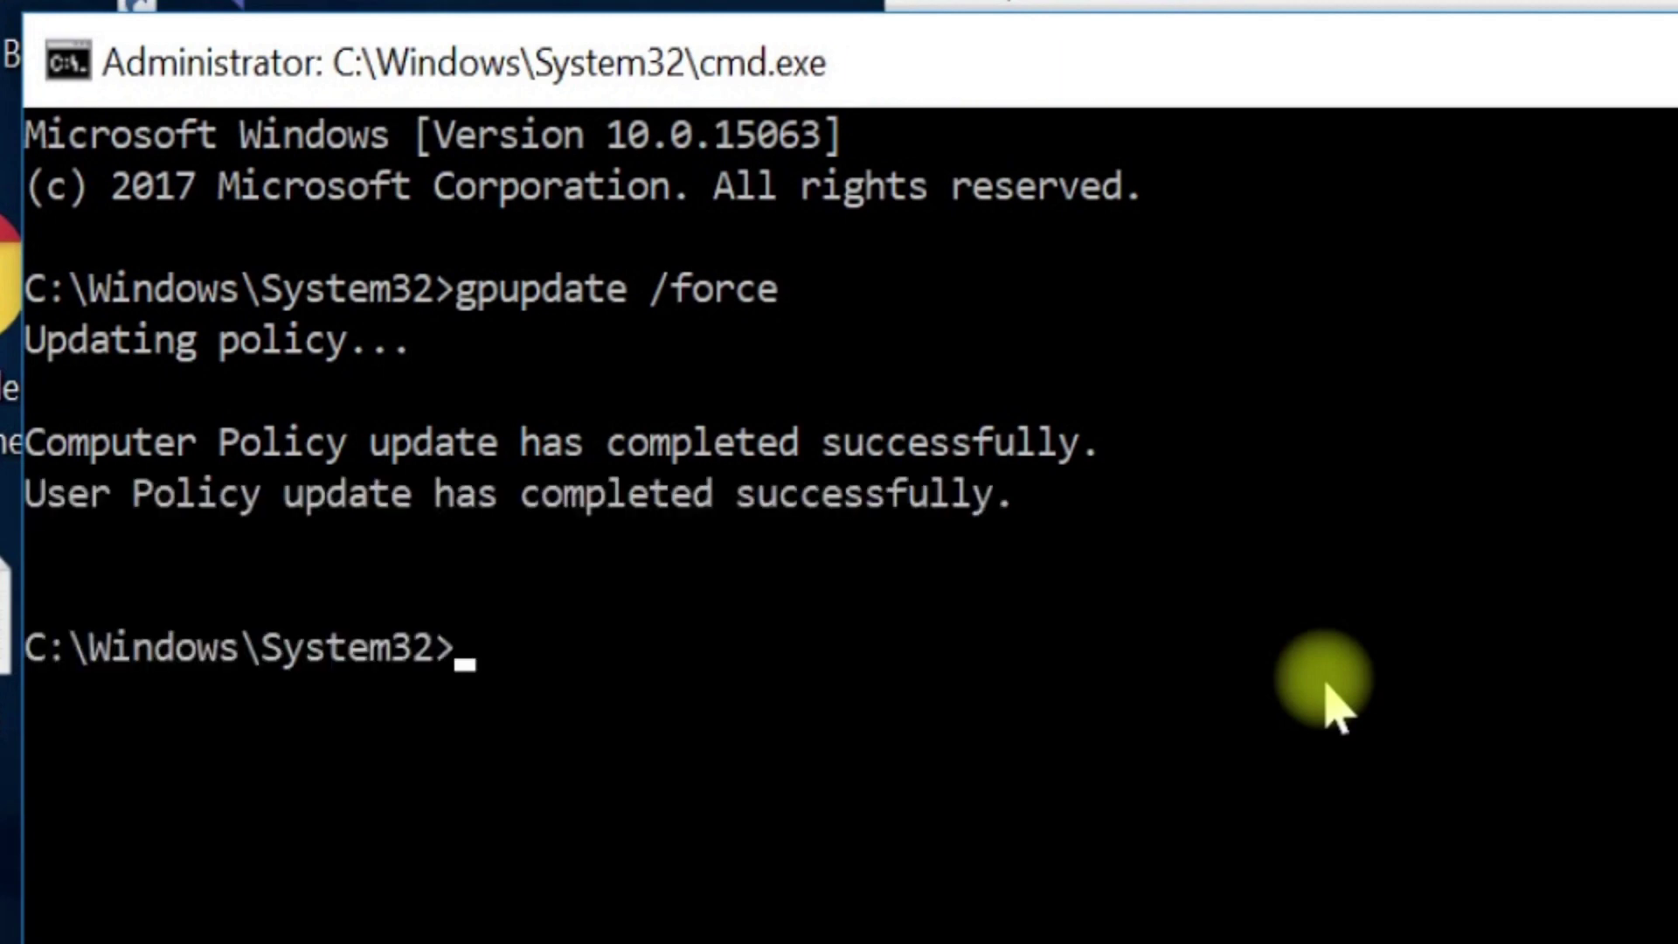
text(cls)
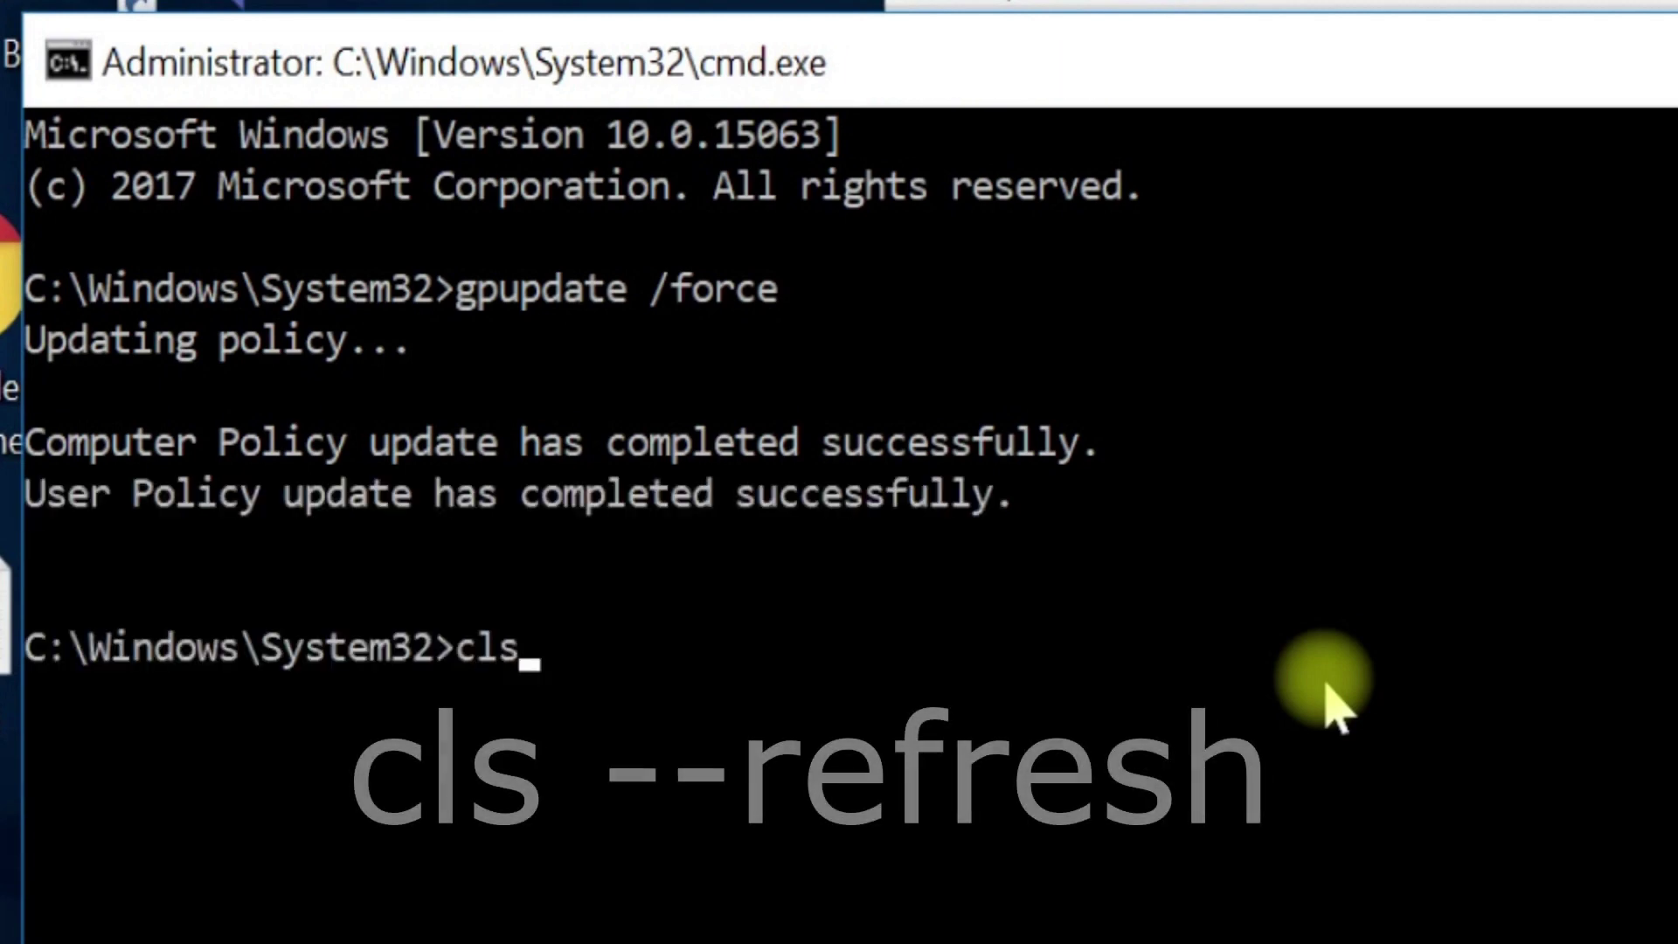
text( --refresh)
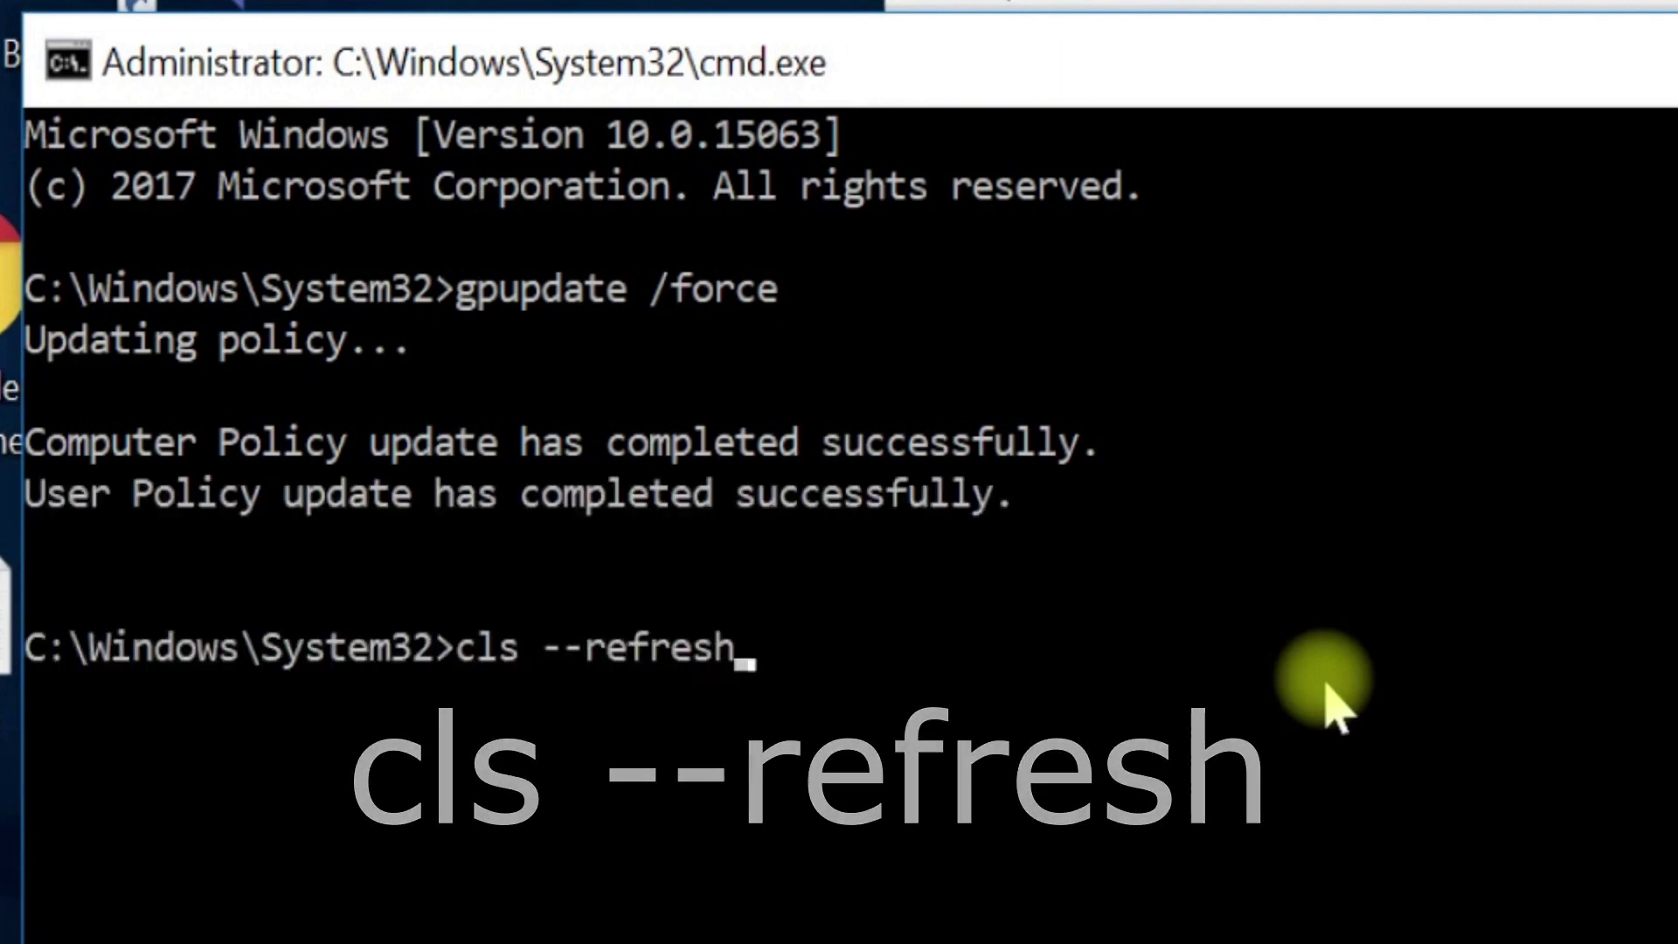
key(Return)
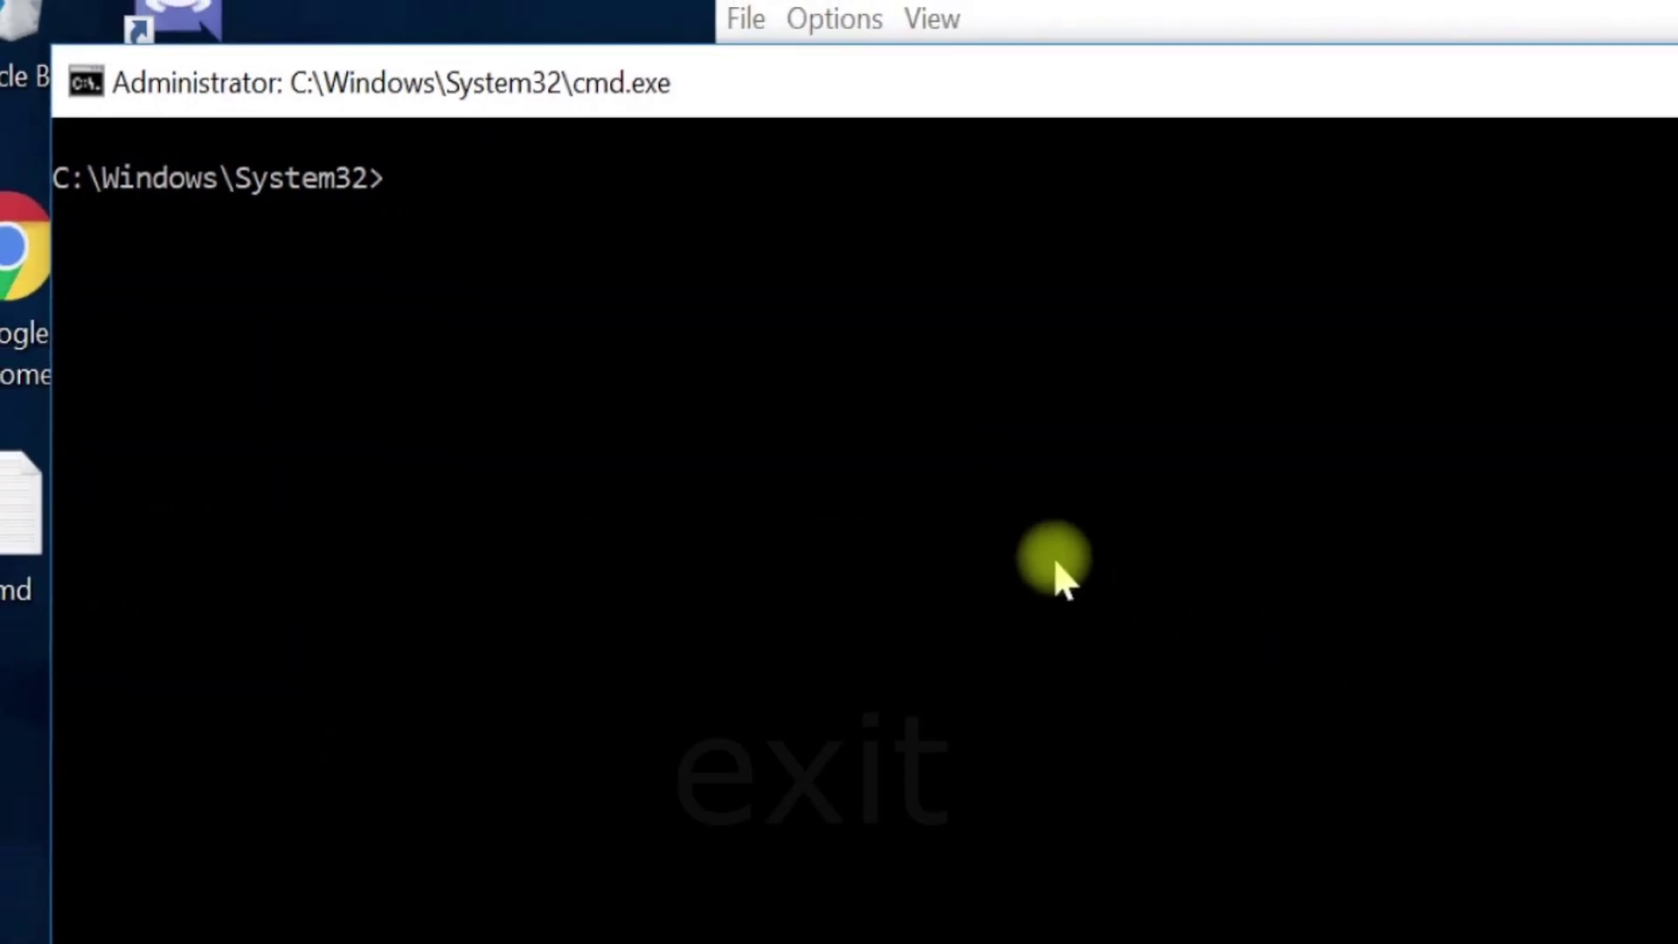
text(exit)
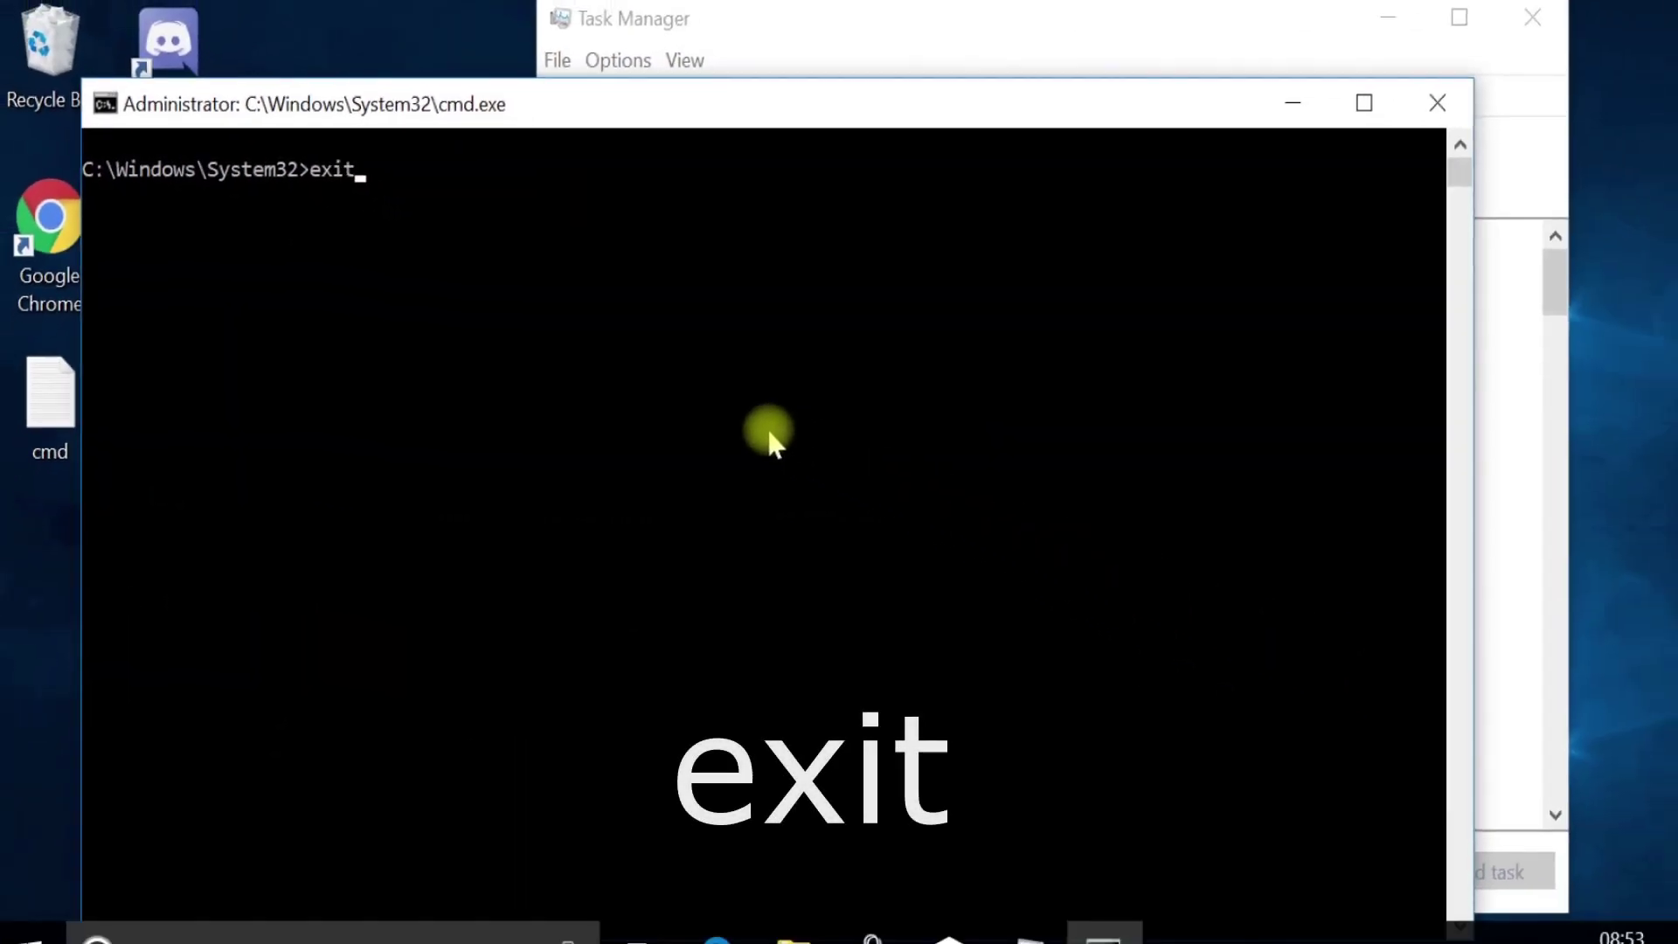
key(Return)
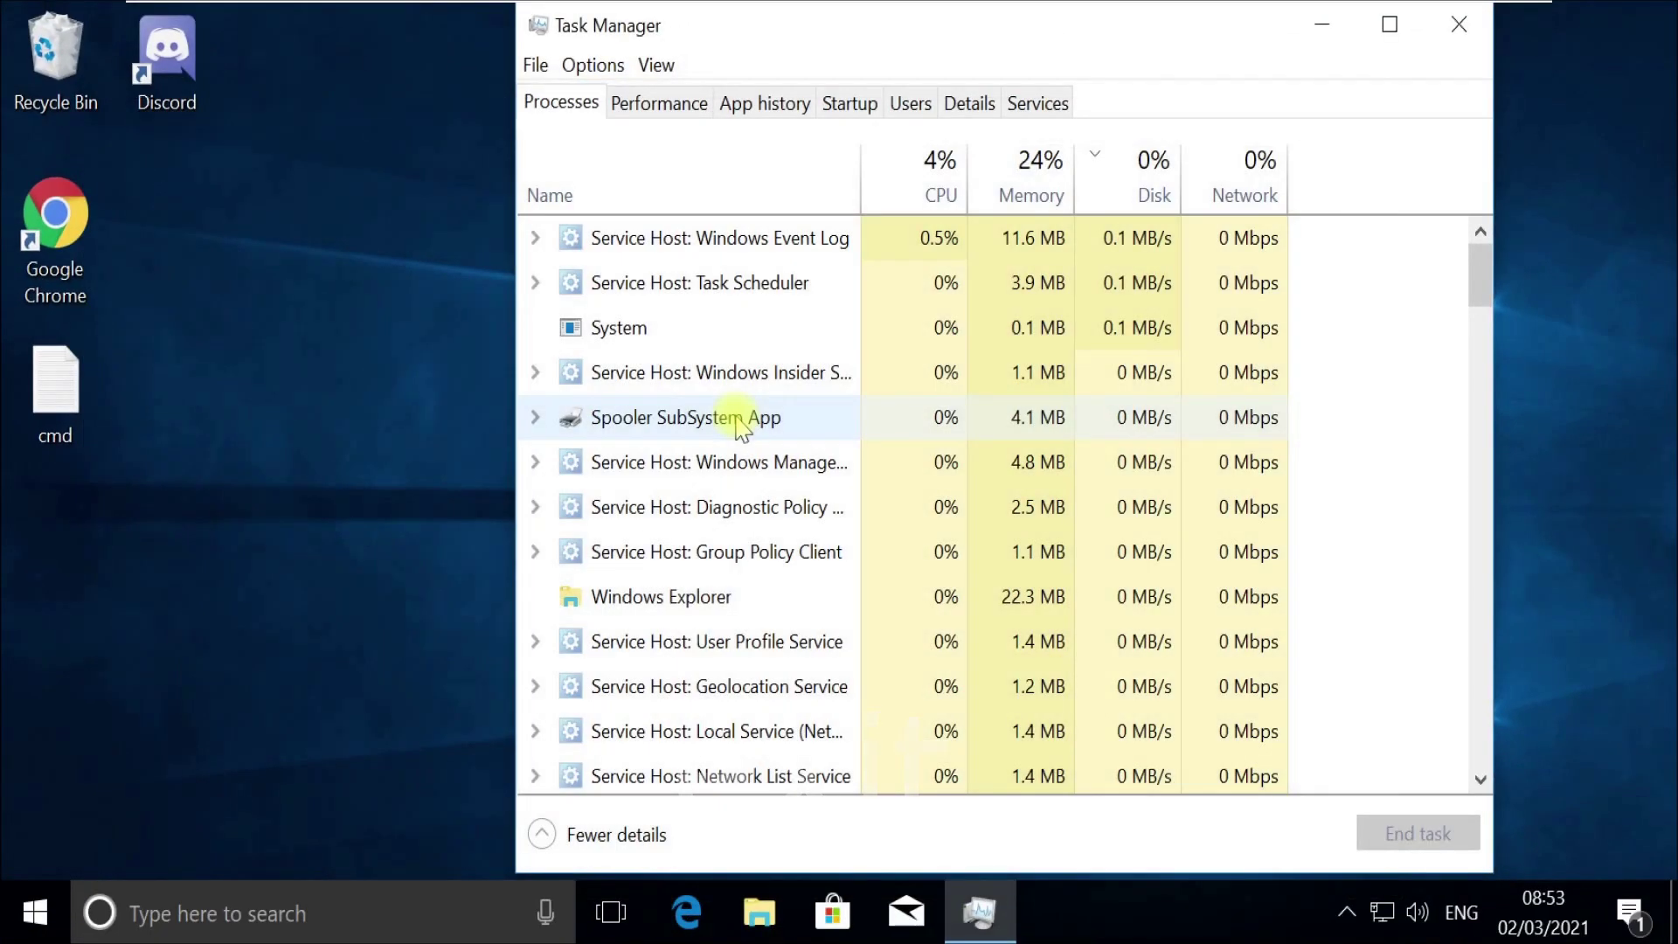
- Close Task Manager, open Command Prompt as administrator via a search for 'smd', and maximize it
click(1458, 24)
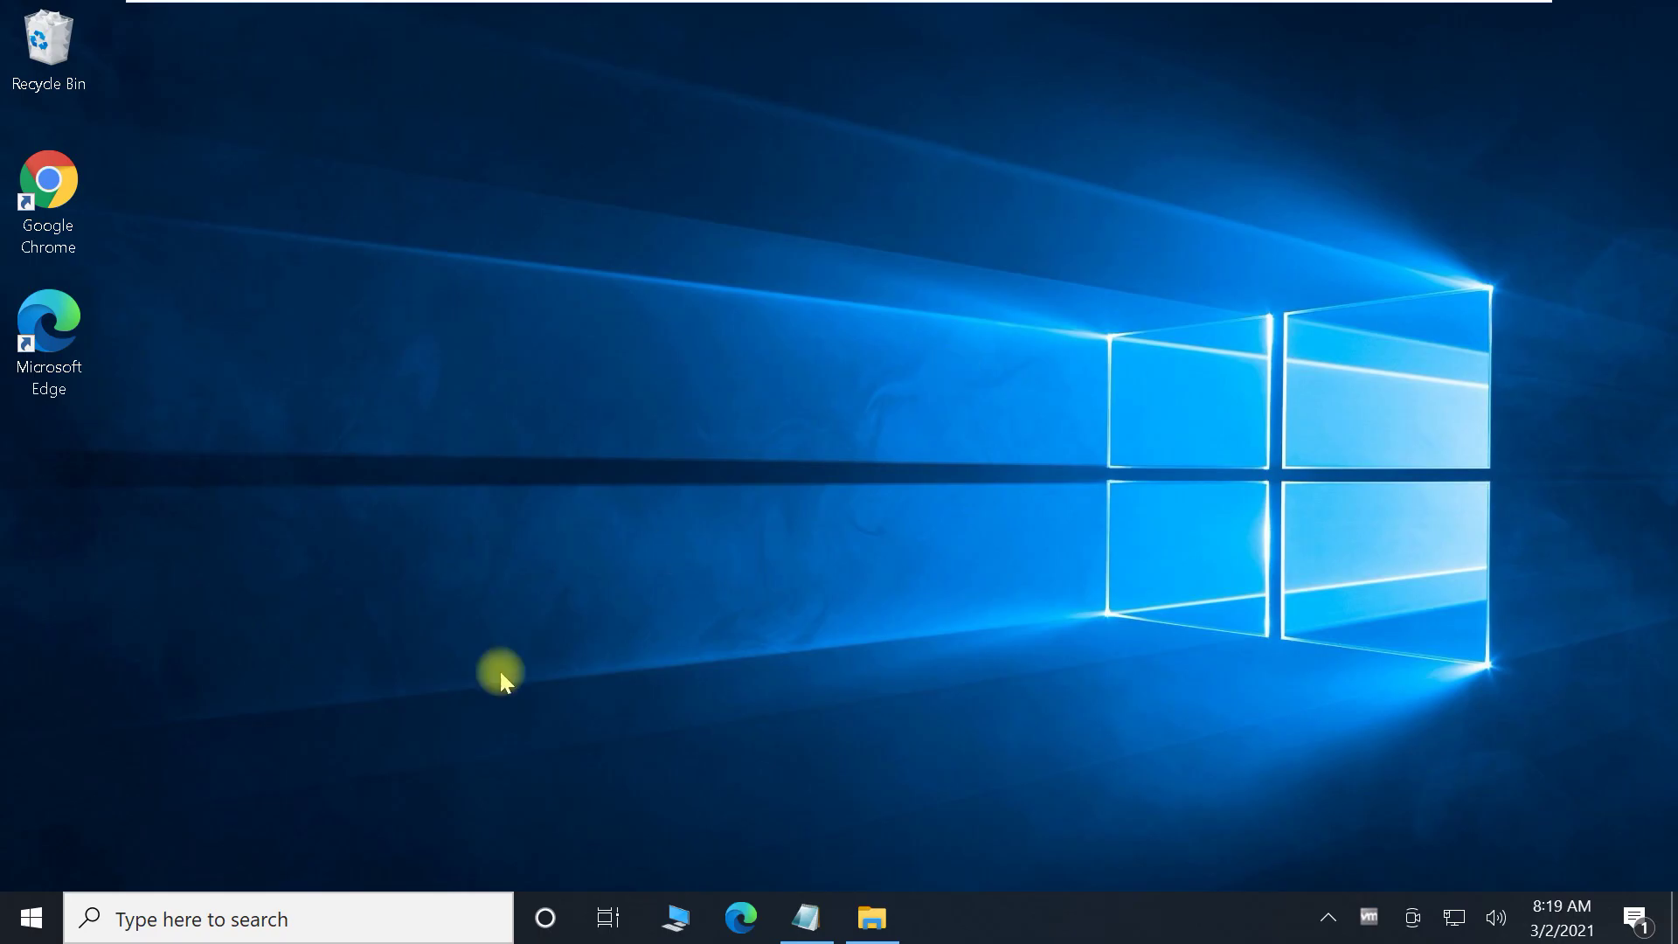
click(378, 921)
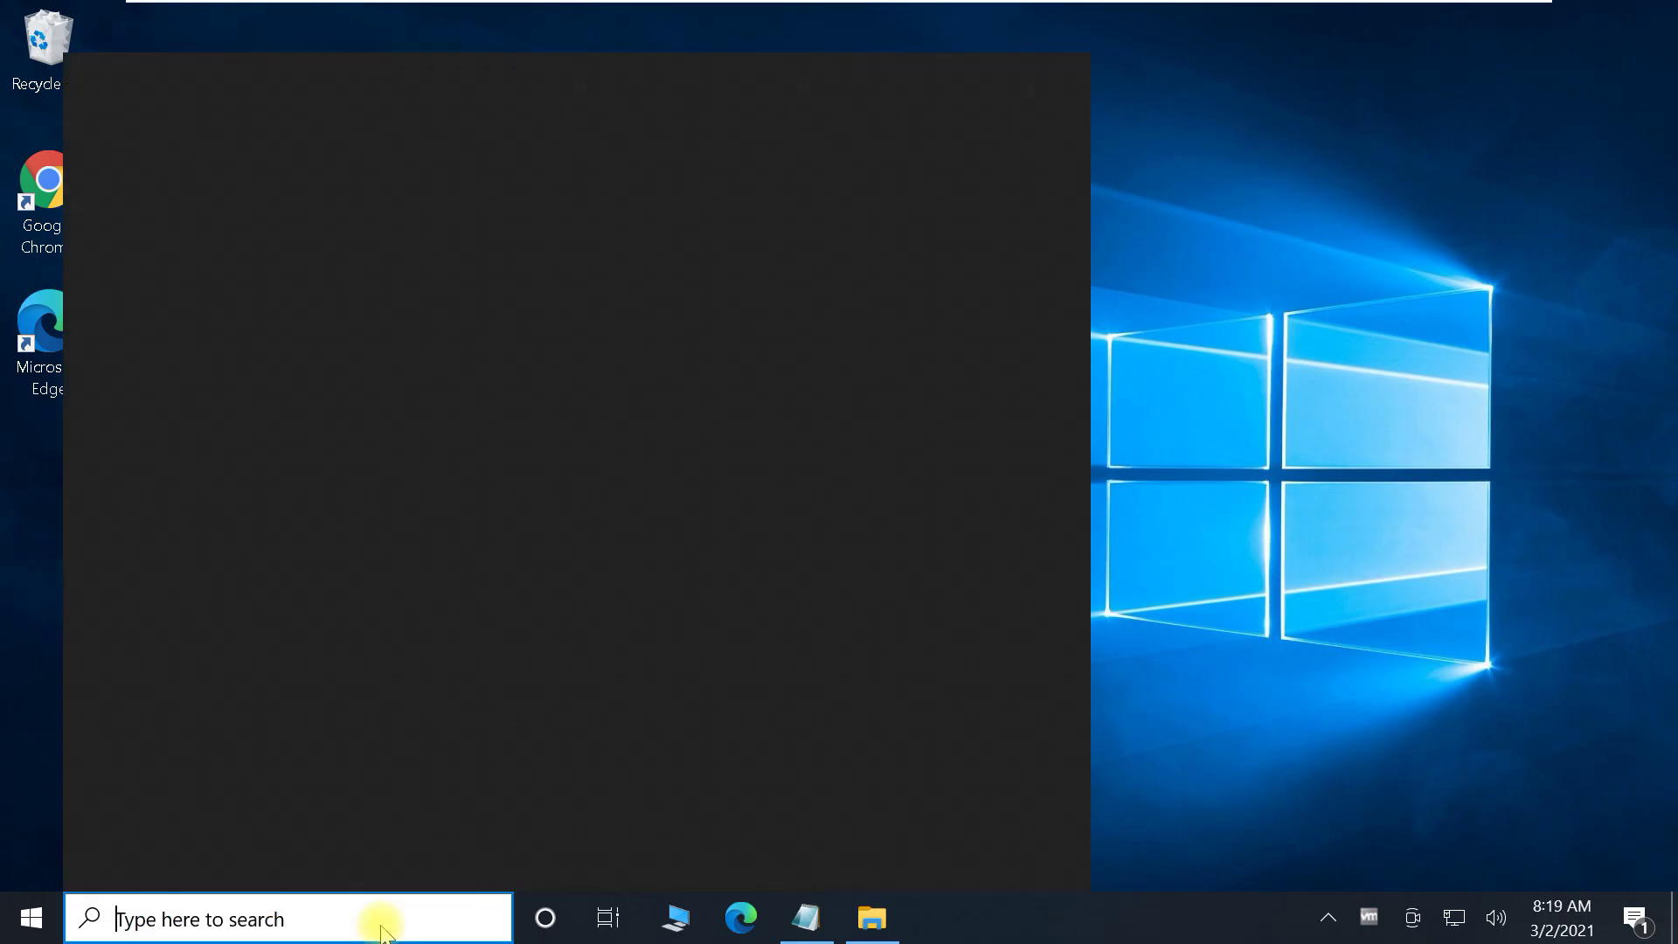
text(smd)
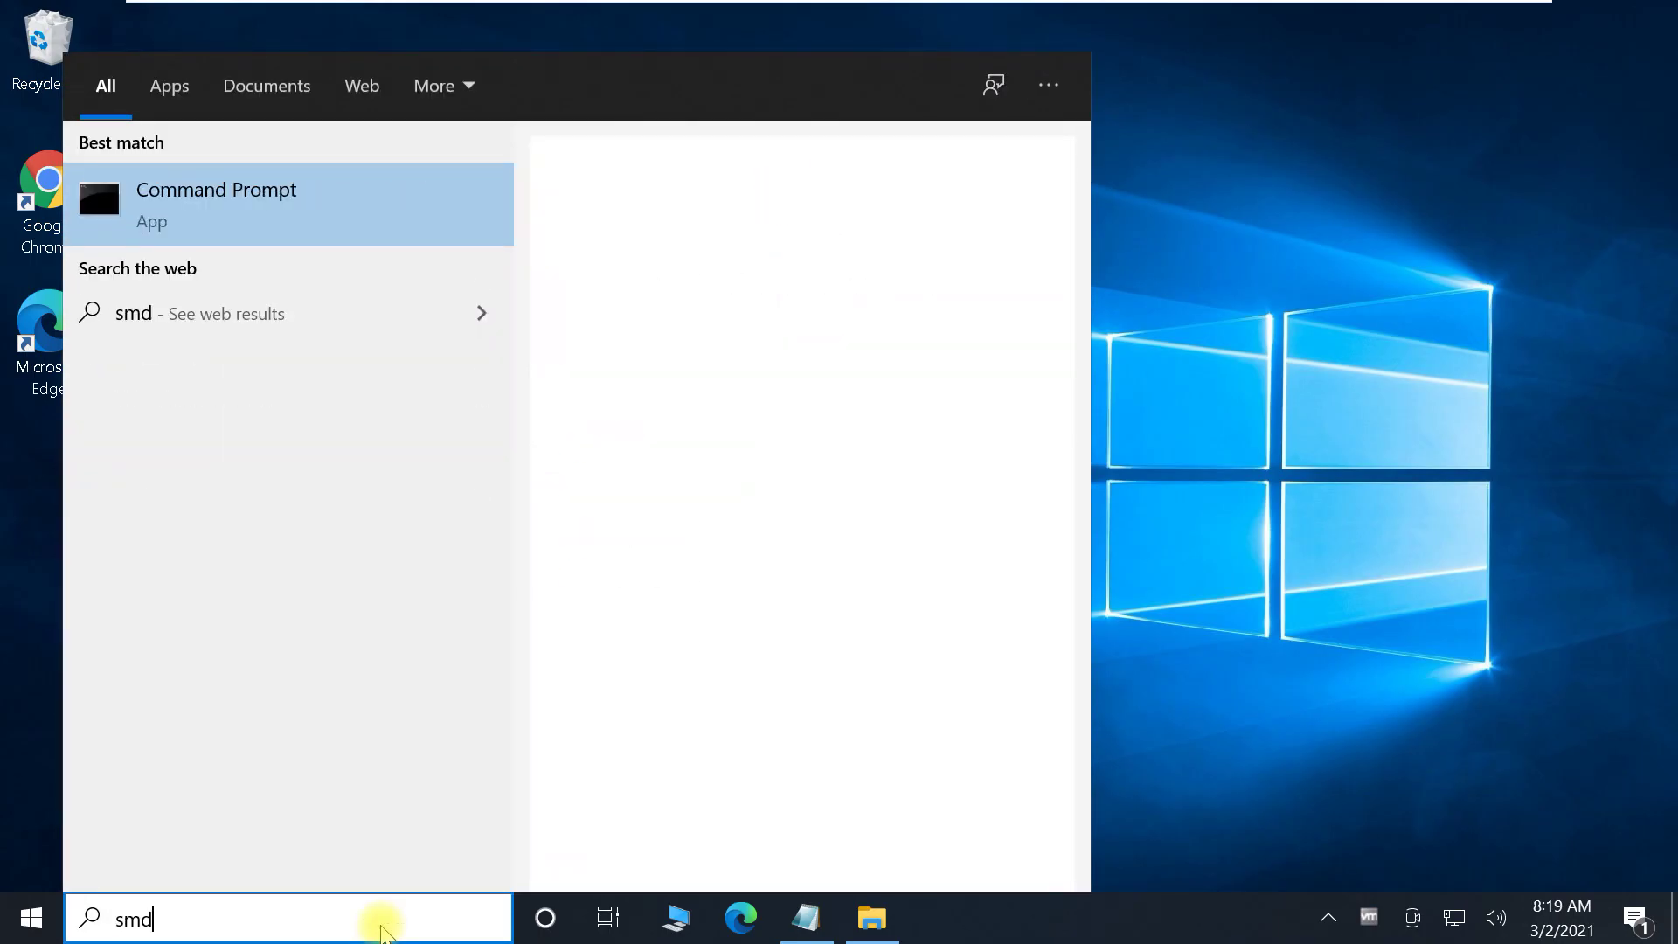
right_click(191, 218)
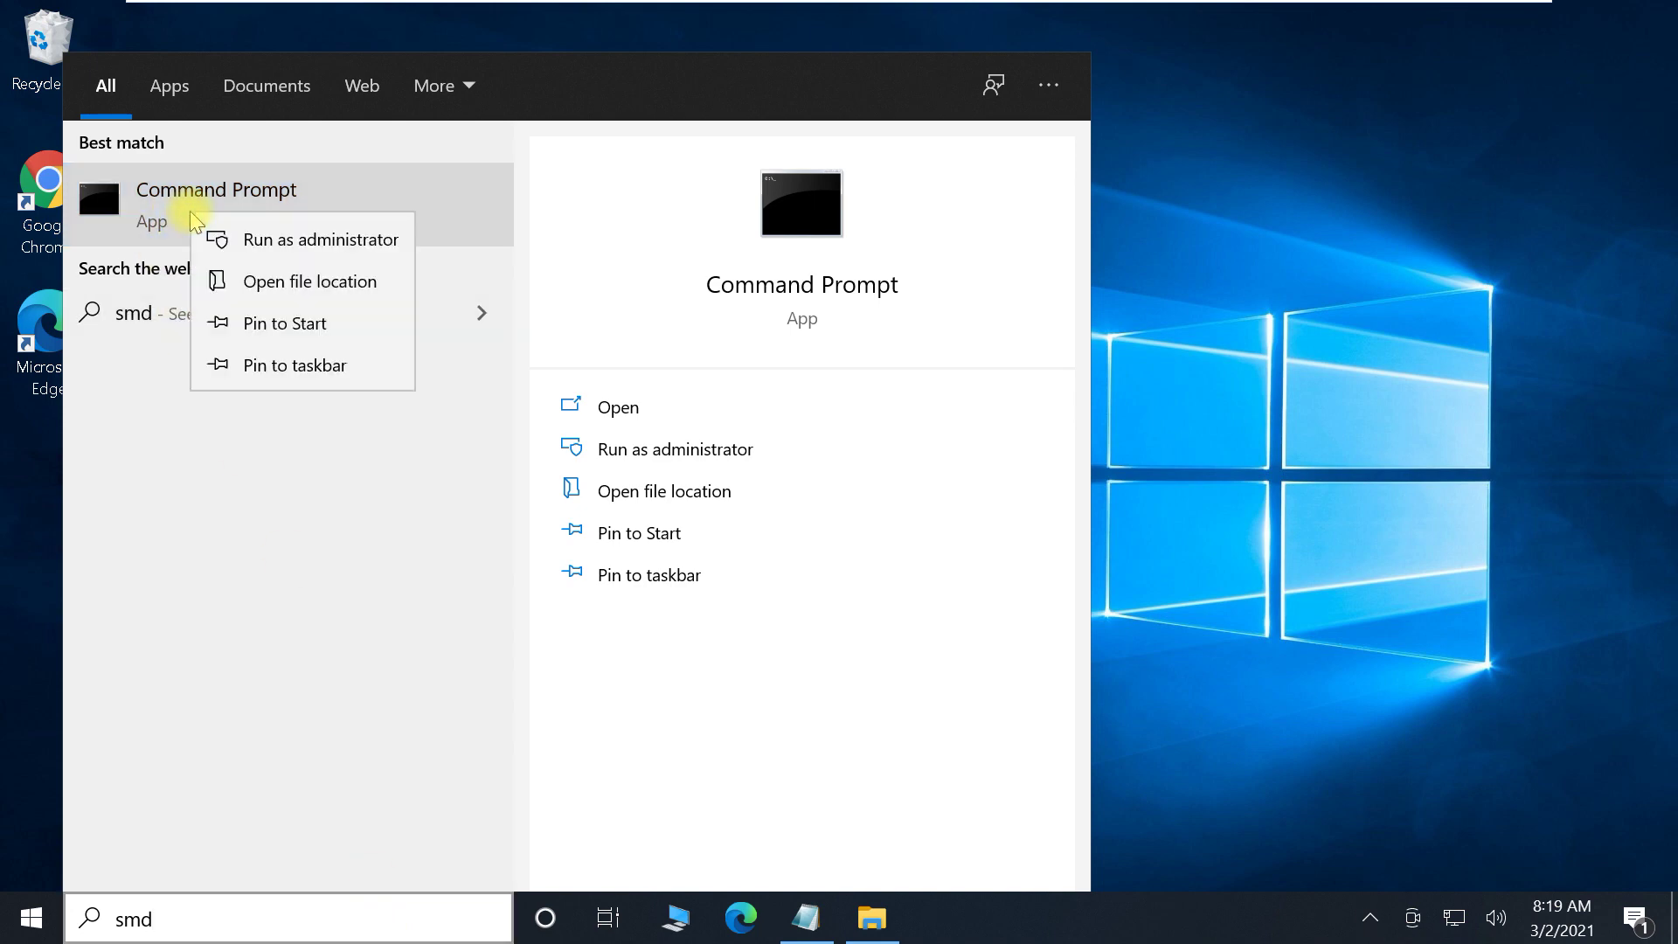
click(297, 251)
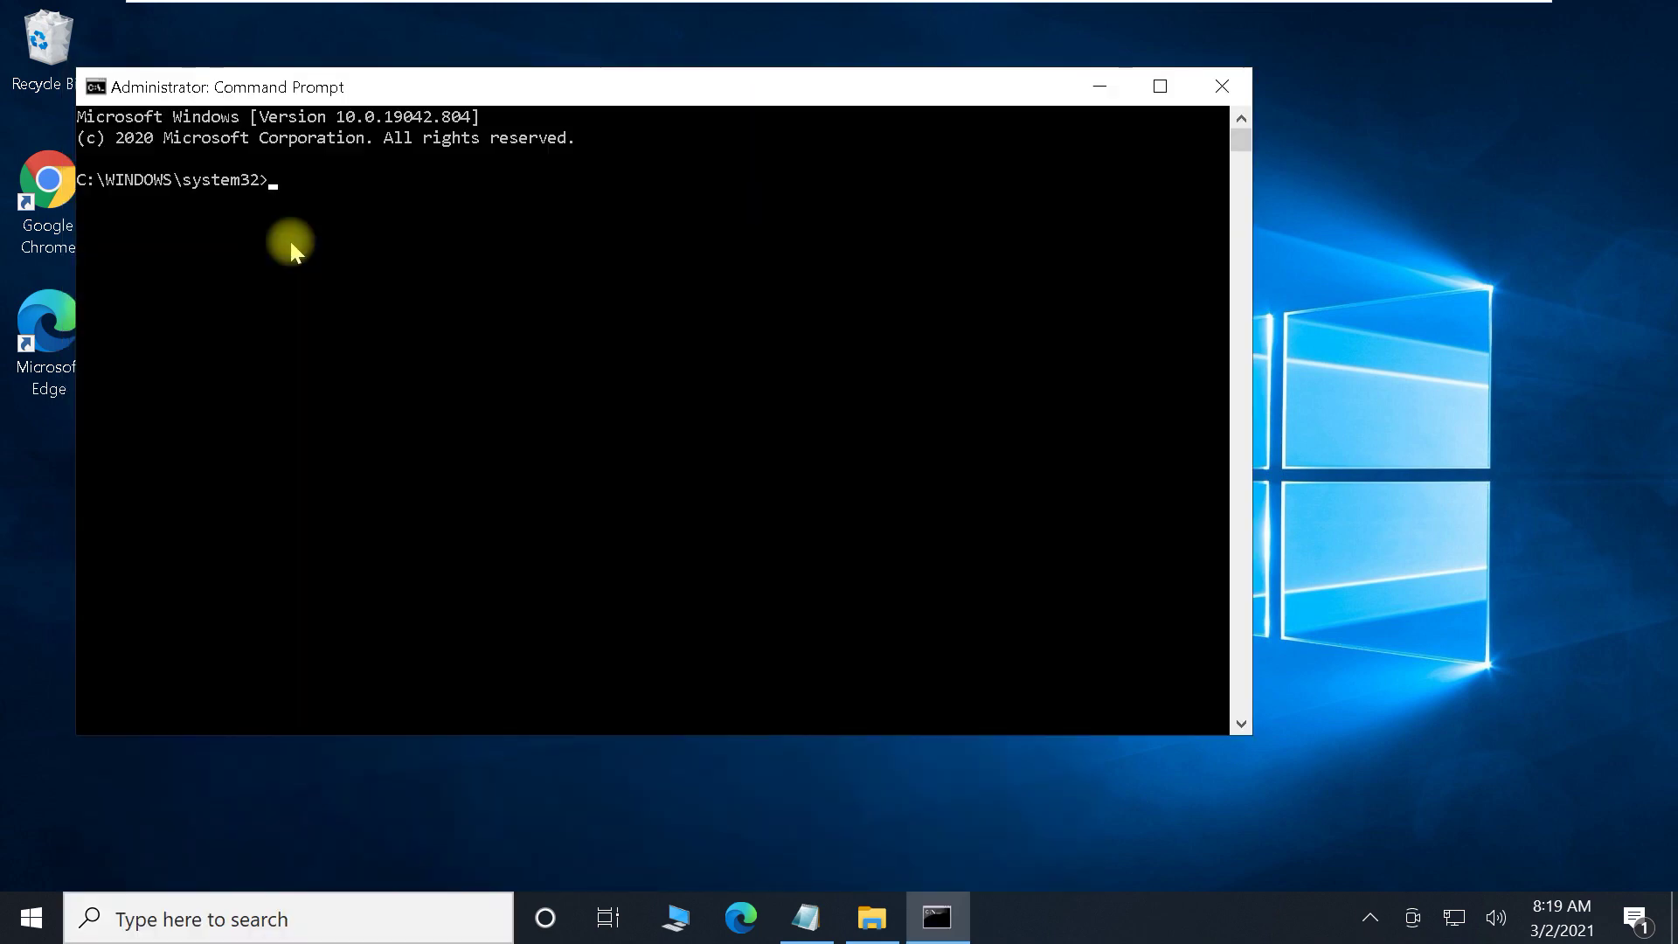
click(1160, 87)
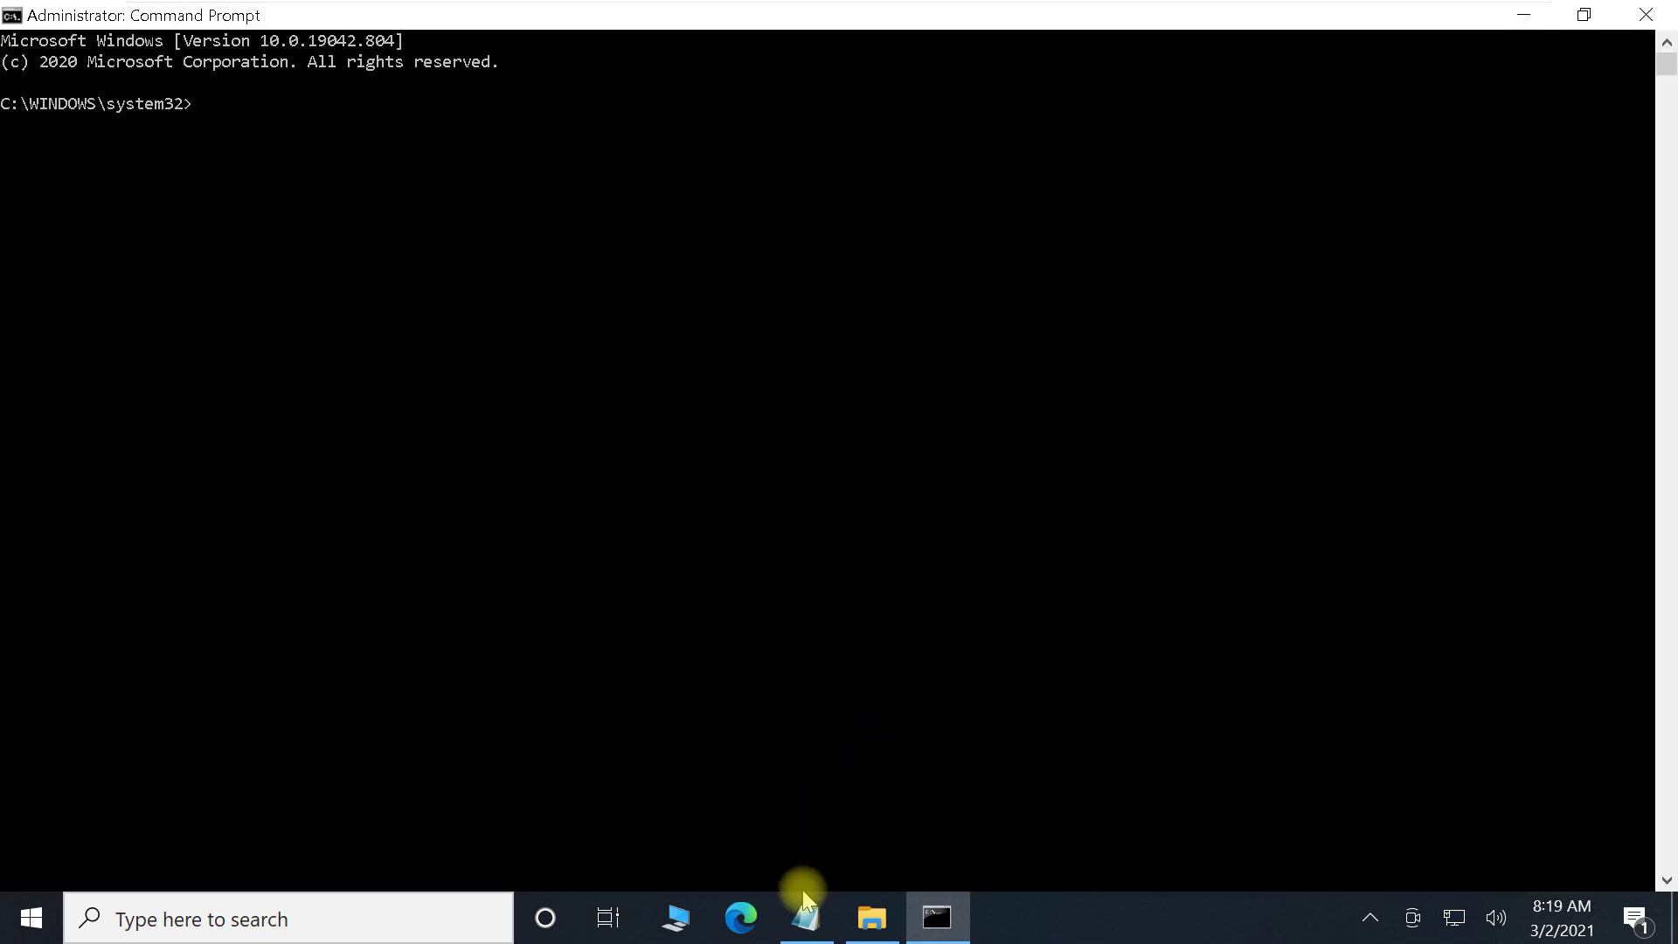
- Copy the DISM.exe /Online /Cleanup-Image /ScanHealth line from Notepad
click(805, 915)
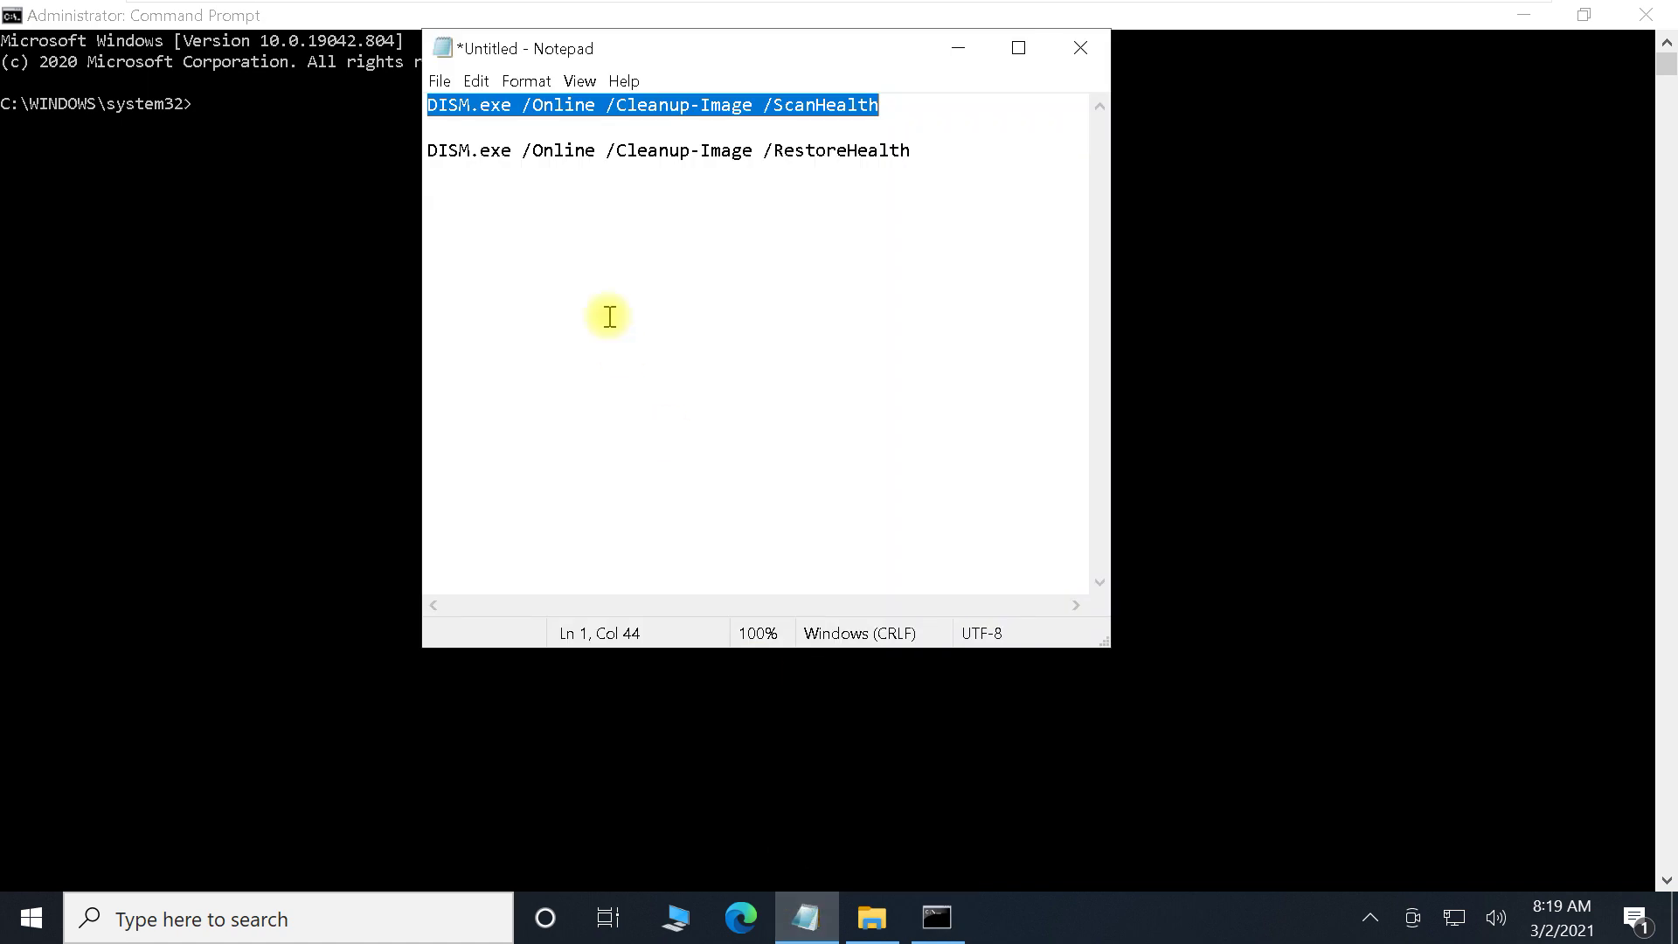
right_click(503, 109)
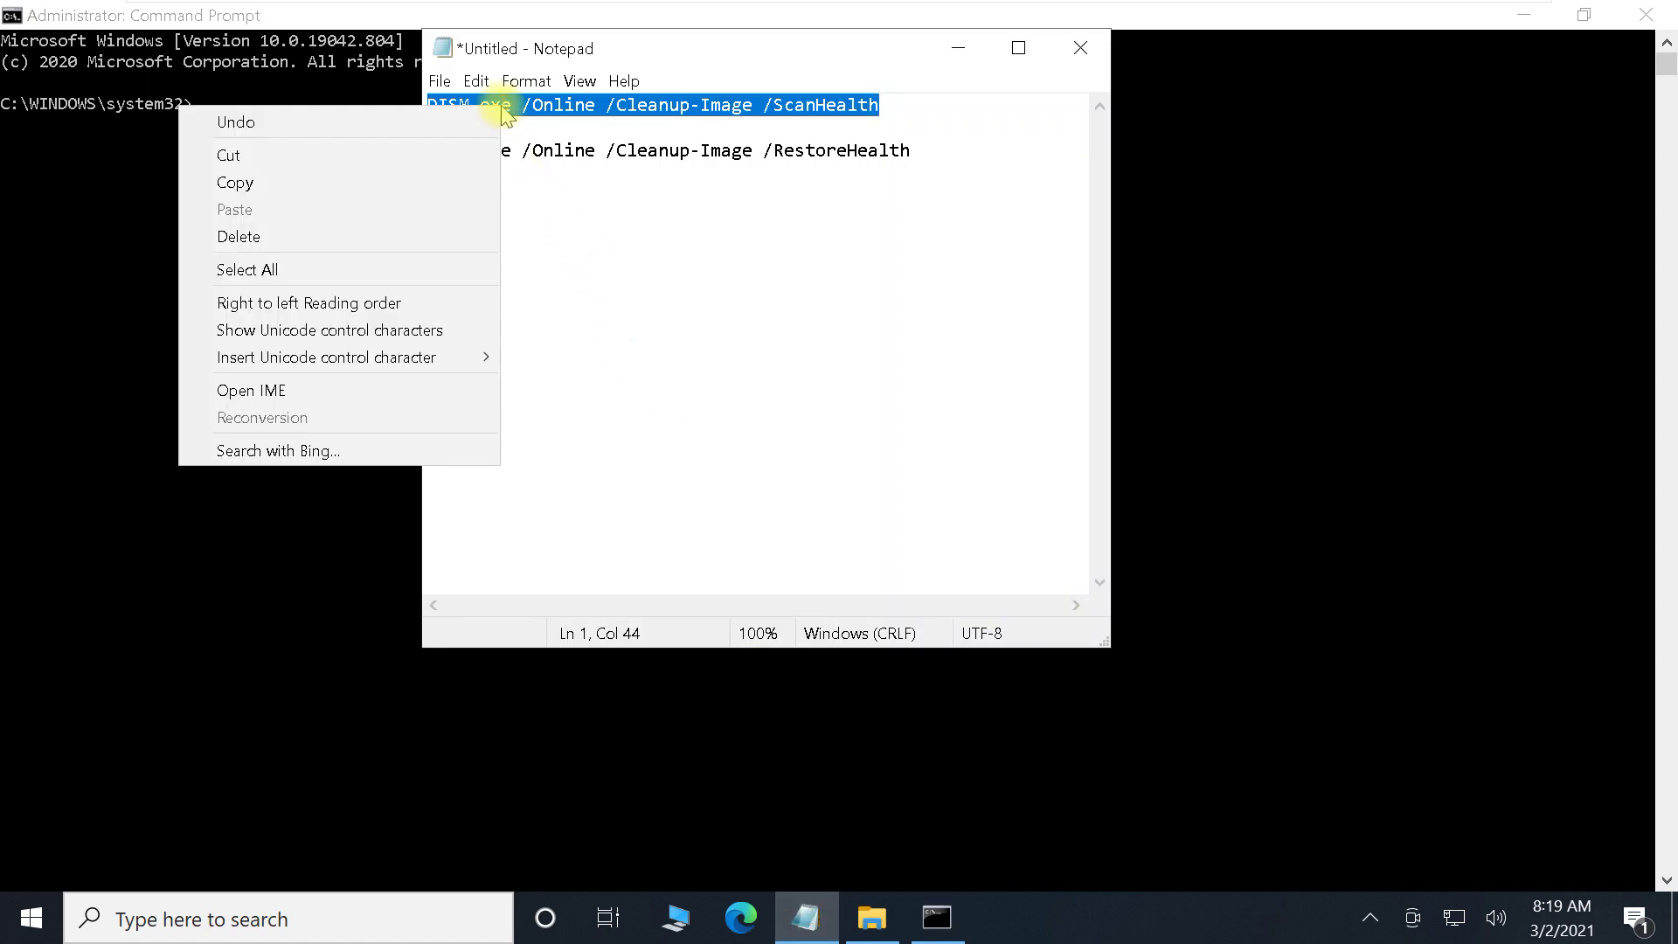
click(318, 194)
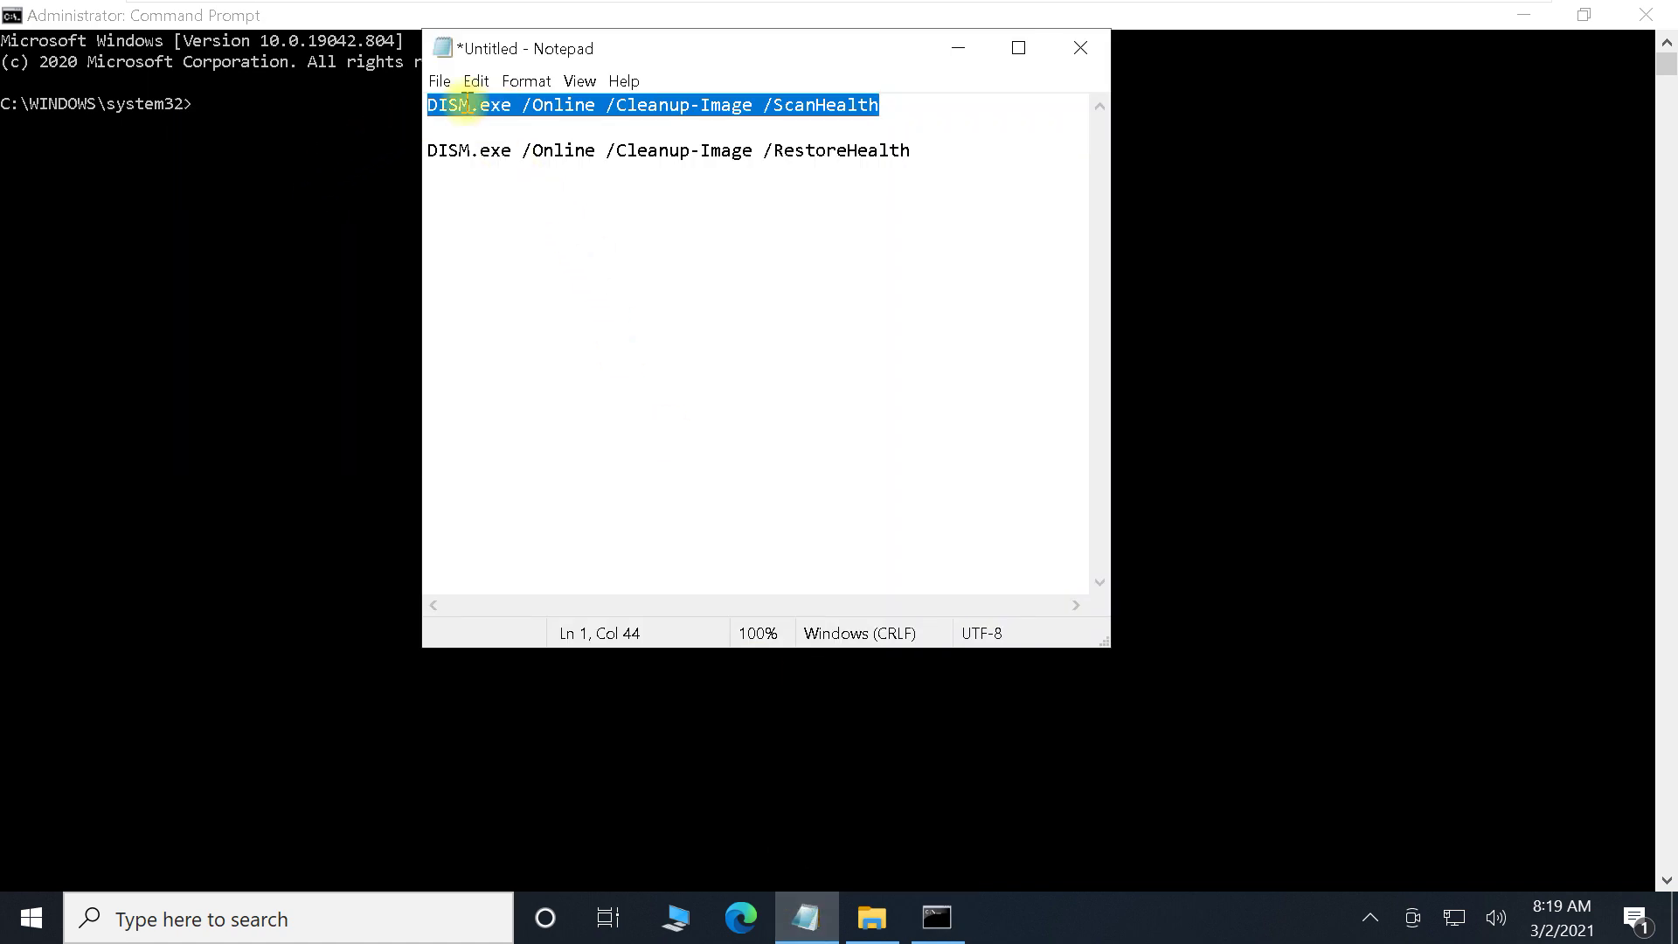
- Paste the DISM ScanHealth command into Command Prompt and run it
click(958, 47)
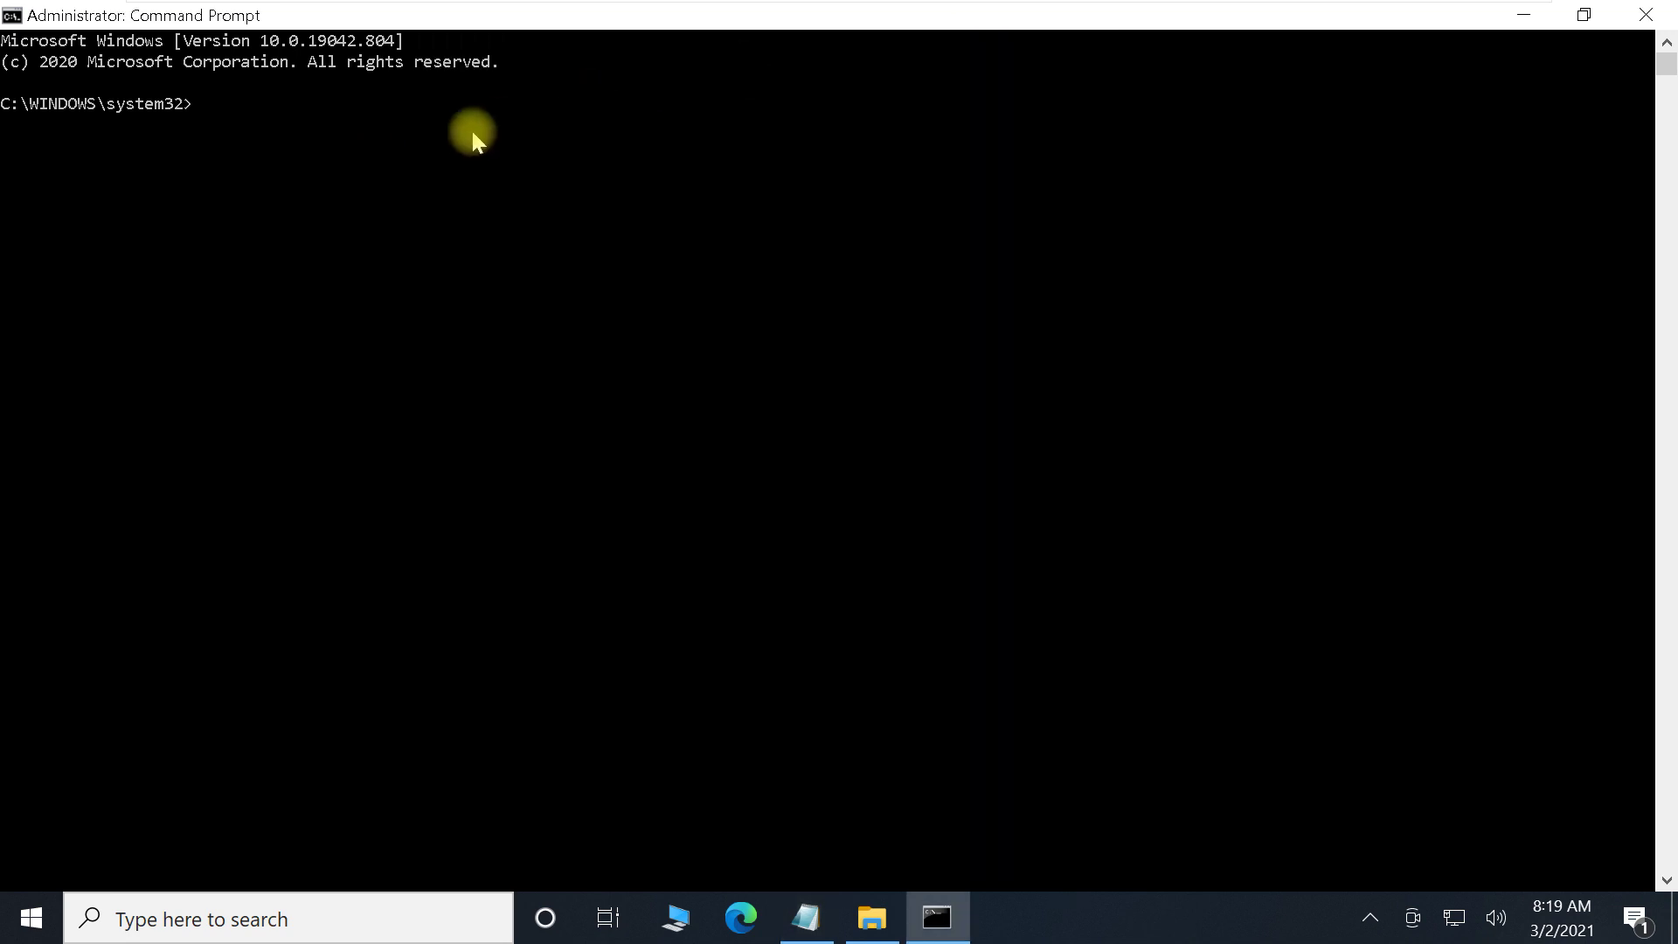
right_click(487, 15)
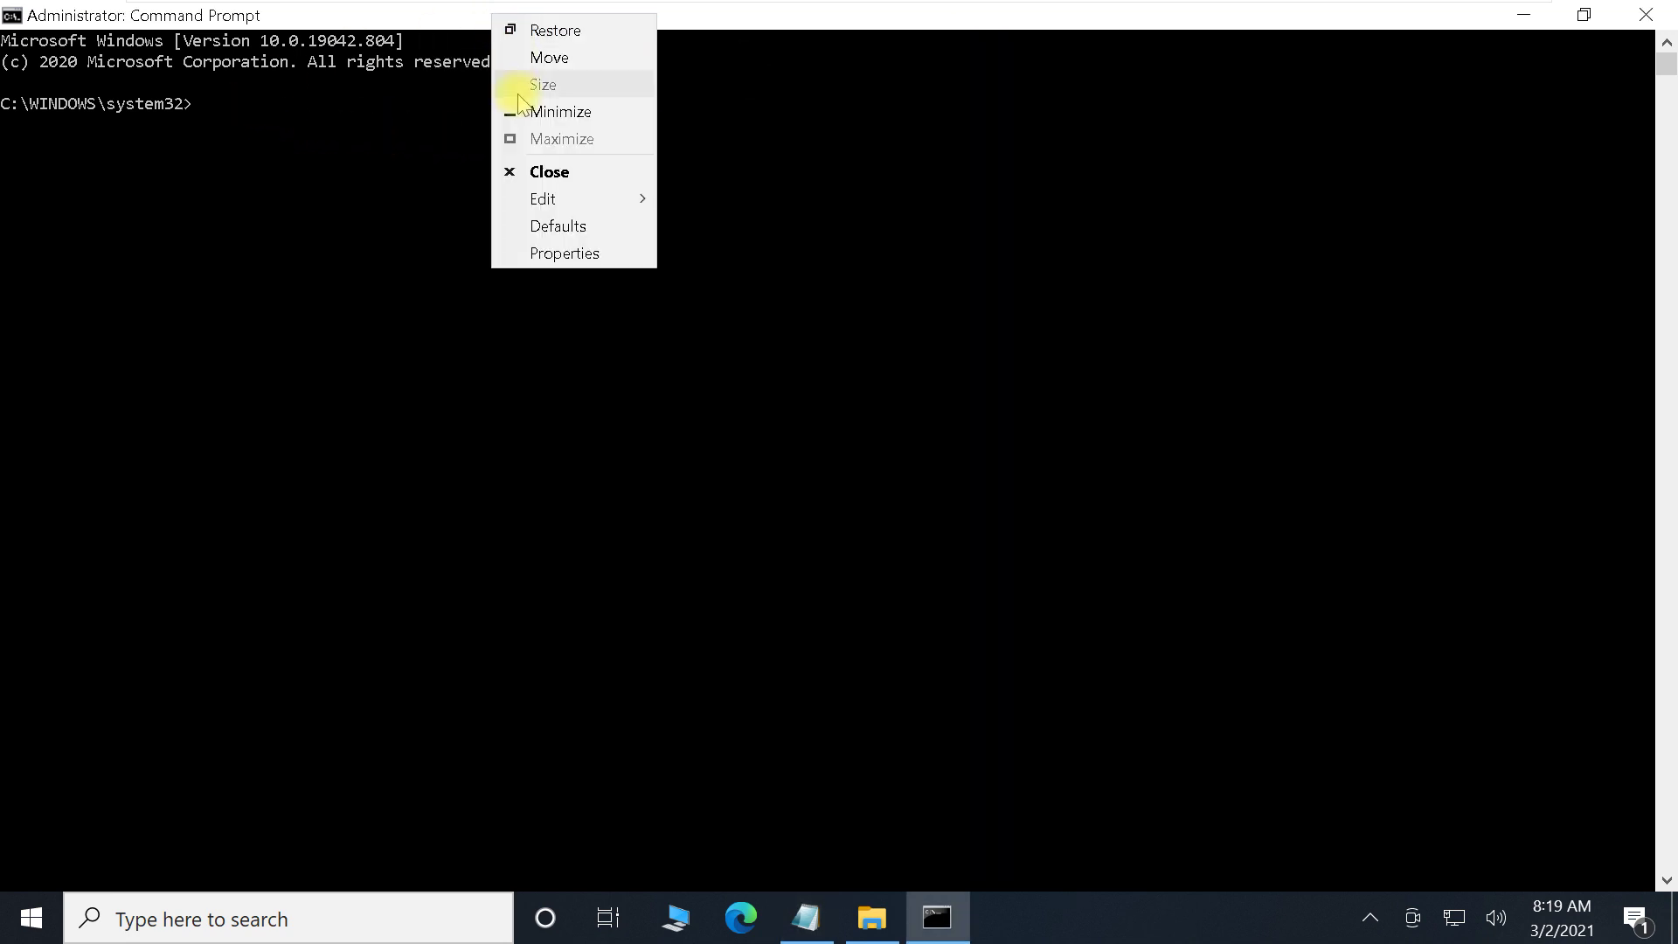
mouse_move(558, 190)
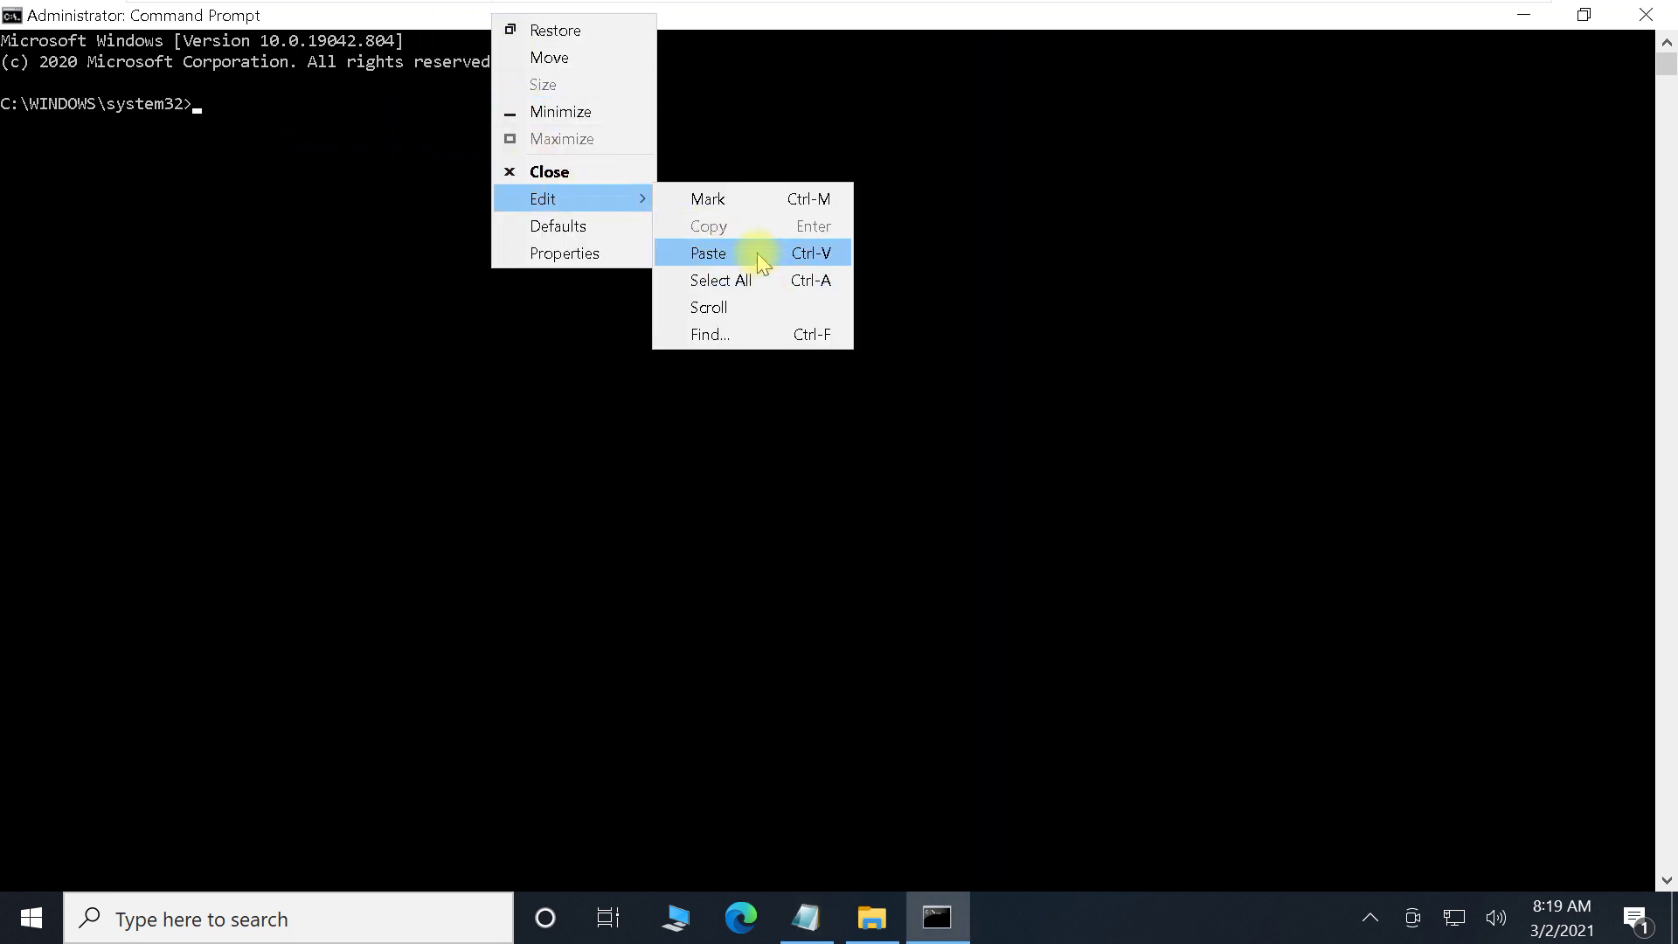
click(757, 253)
key(Return)
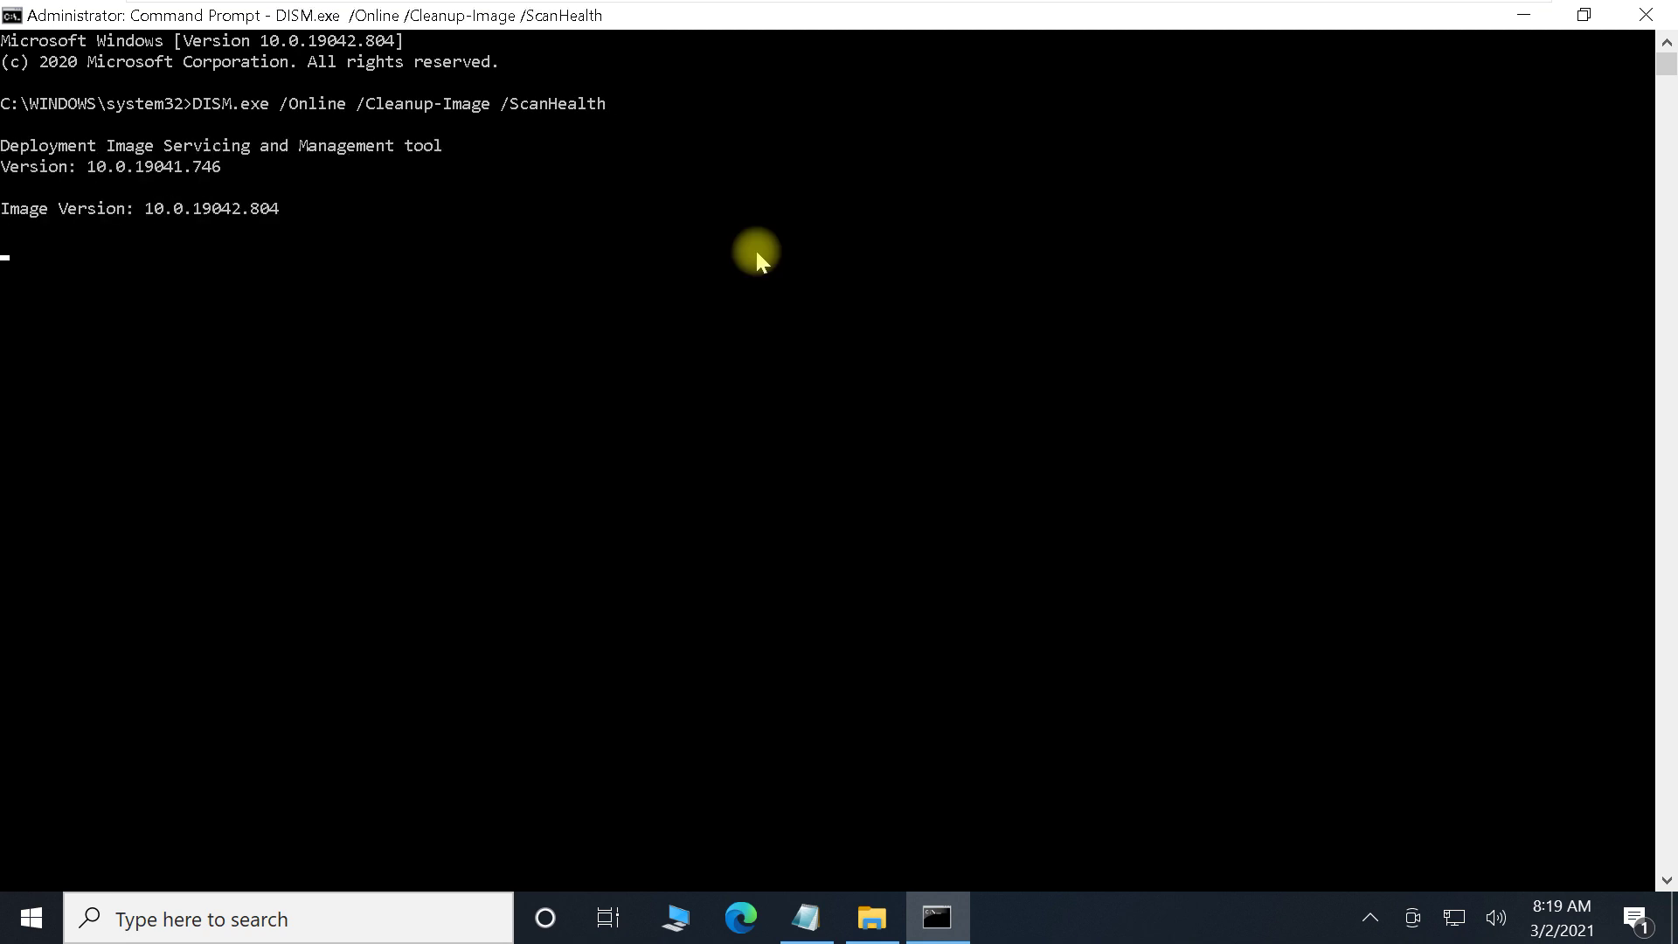
- Cancel the running ScanHealth check with Ctrl+C
click(805, 915)
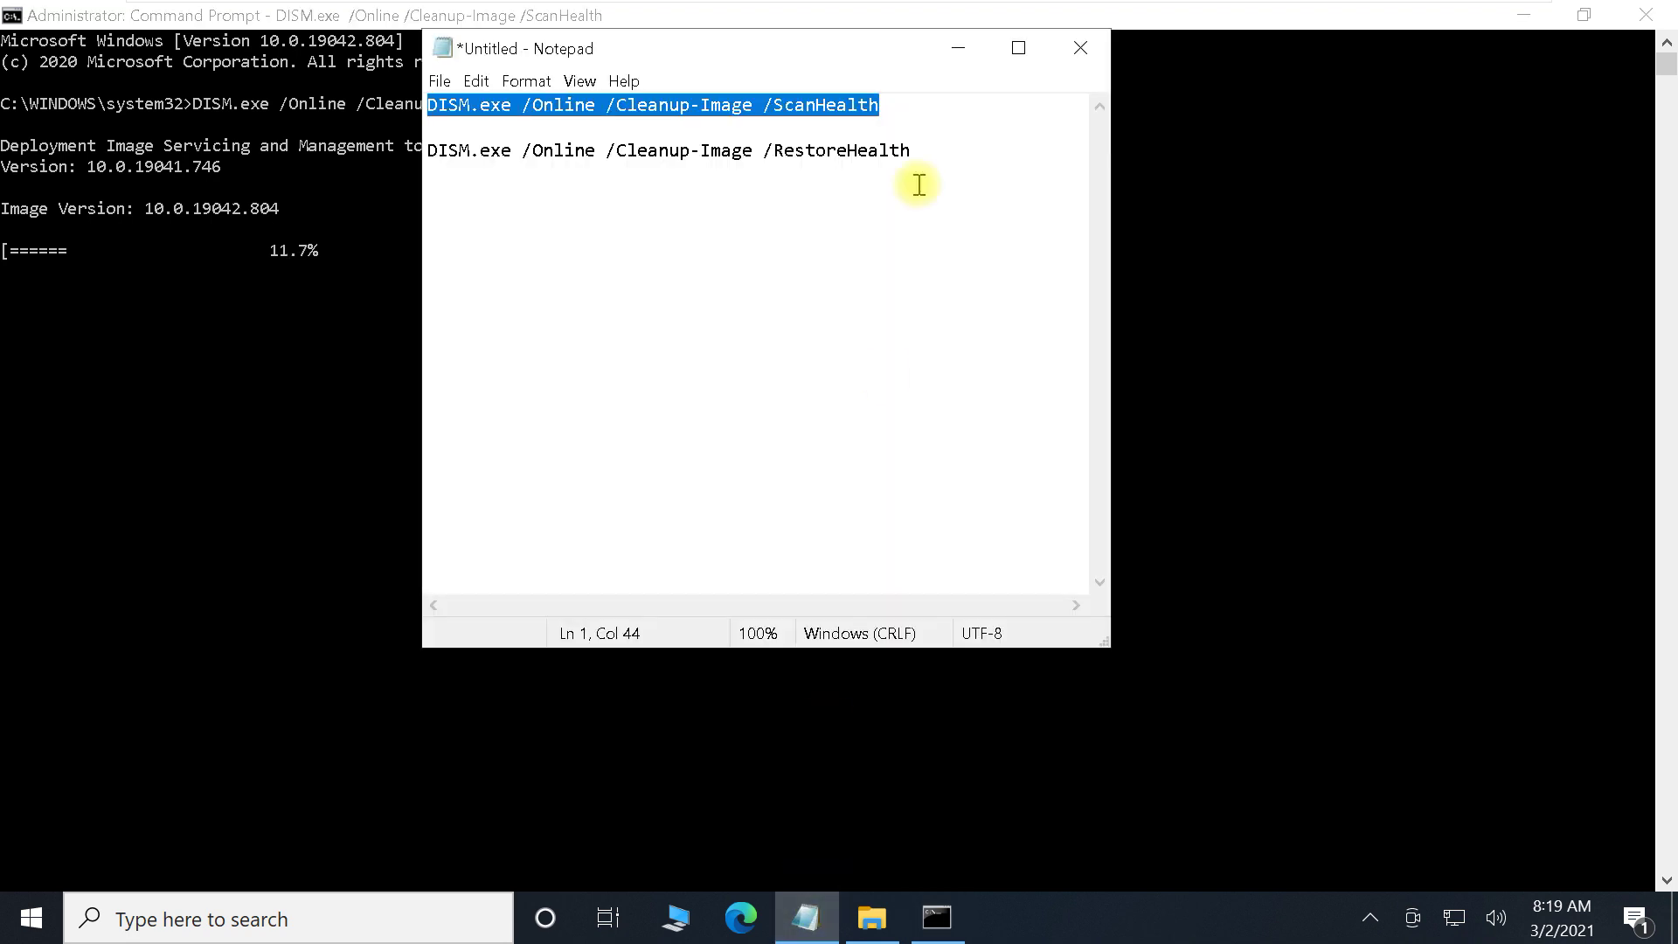
key(alt+Tab)
key(ctrl+c)
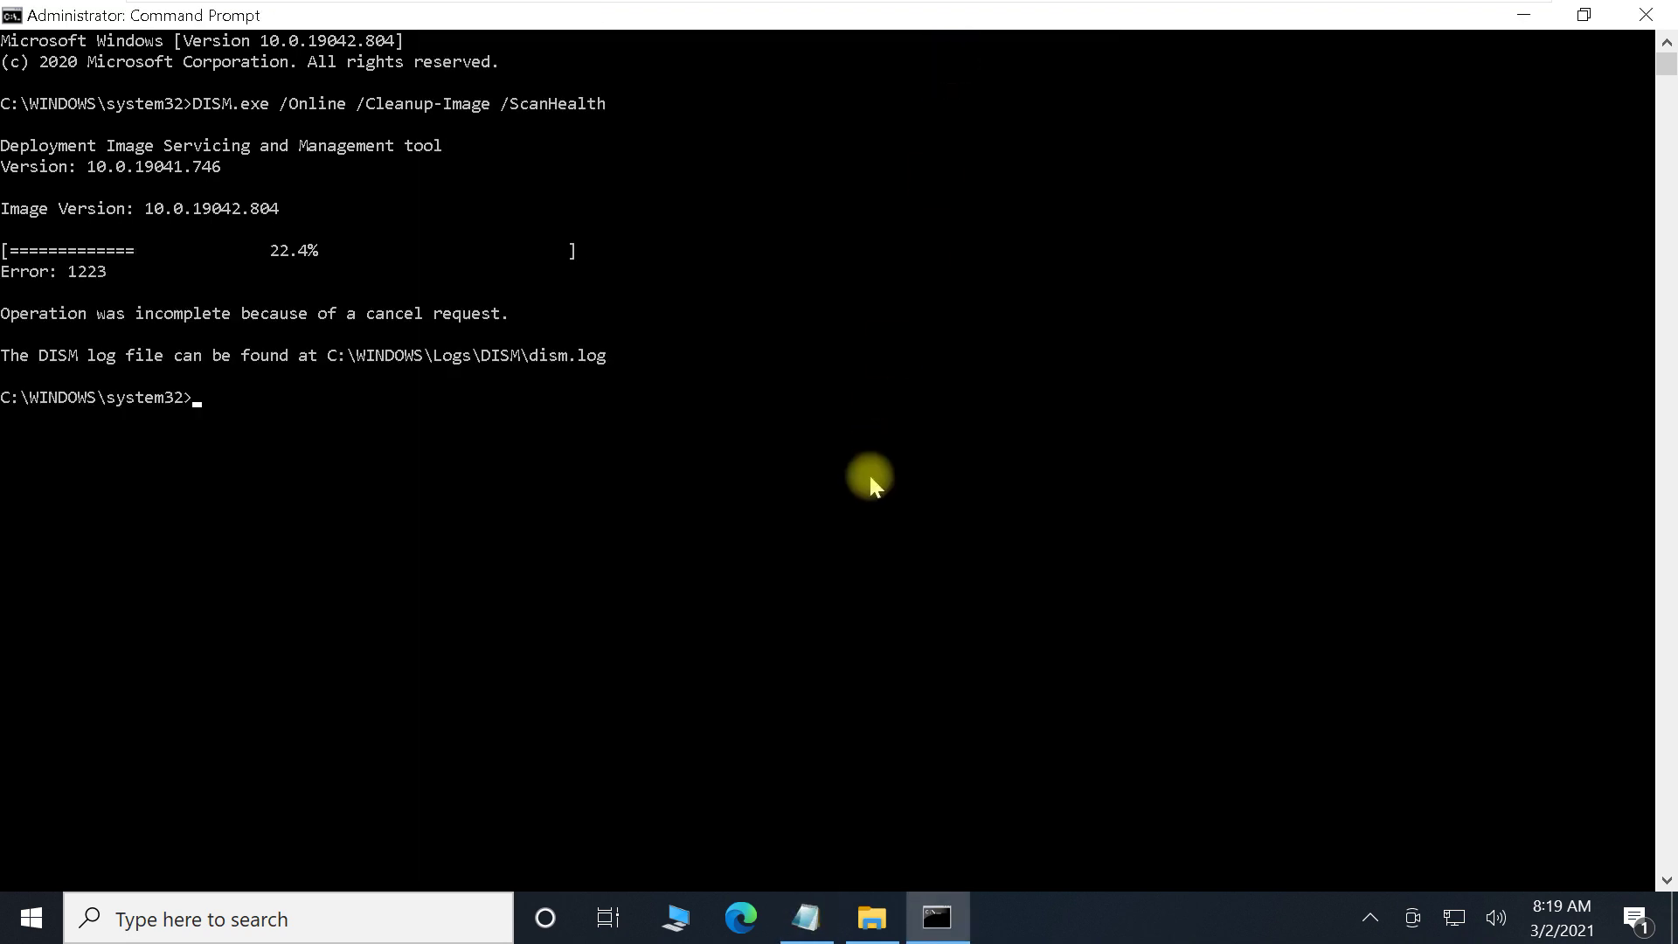
- Copy the DISM RestoreHealth command line from Notepad
click(806, 915)
drag(427, 150, 909, 148)
right_click(556, 149)
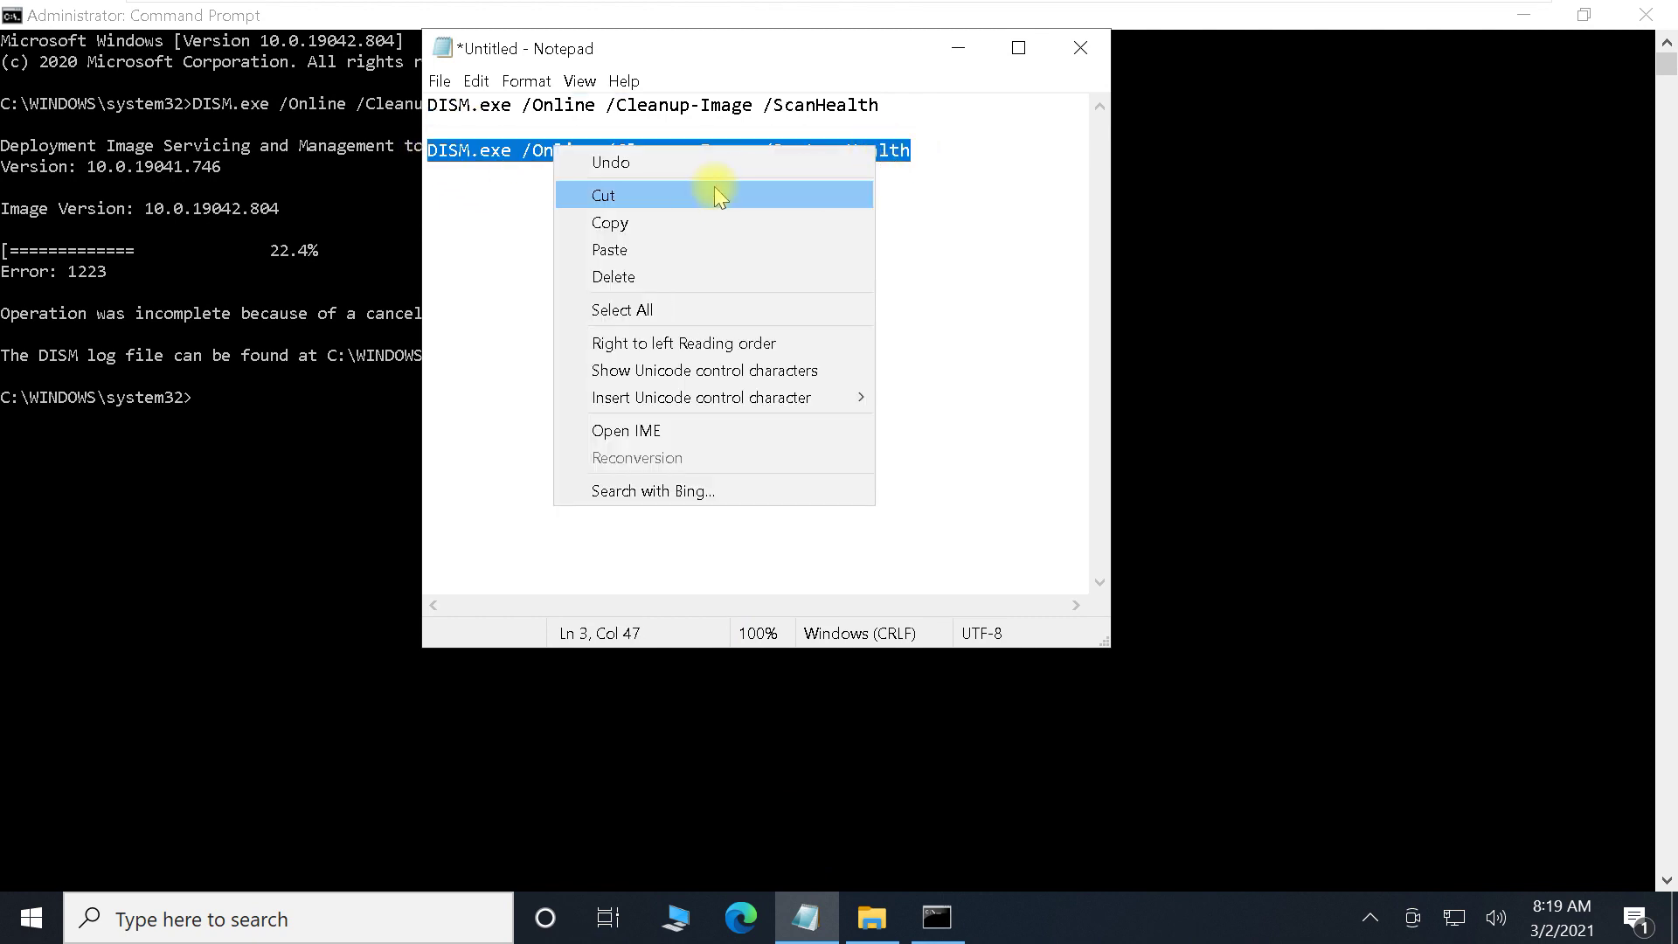
click(686, 222)
- Paste and run the RestoreHealth command in Command Prompt, then cancel it with Ctrl+C
click(958, 48)
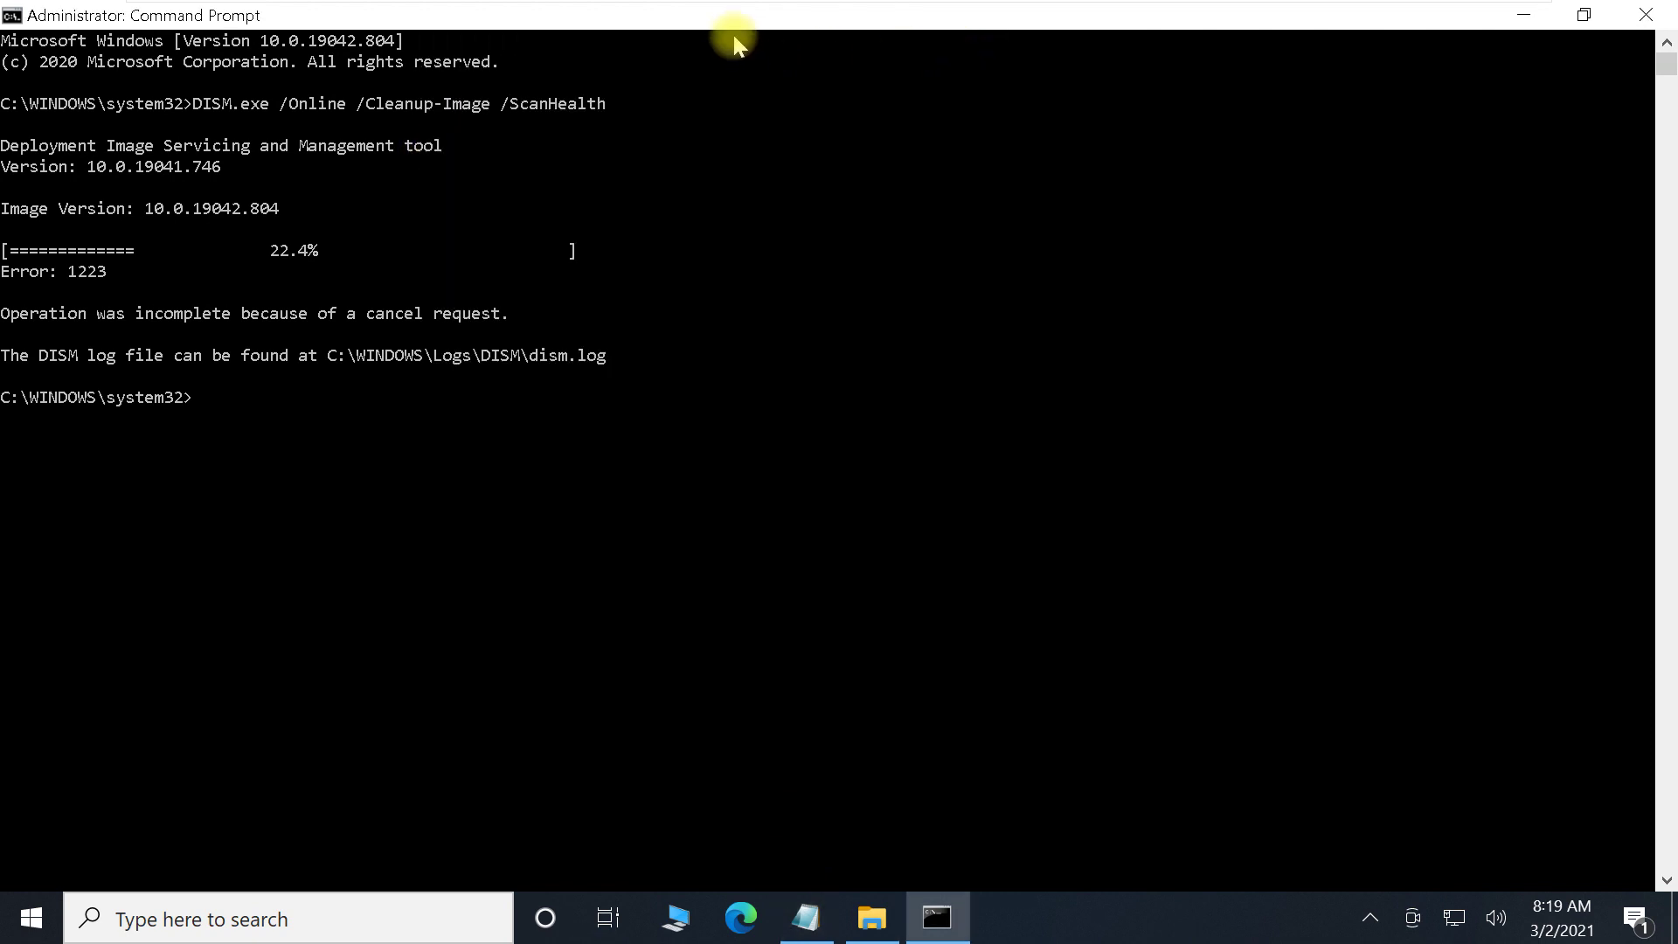
right_click(737, 17)
mouse_move(791, 210)
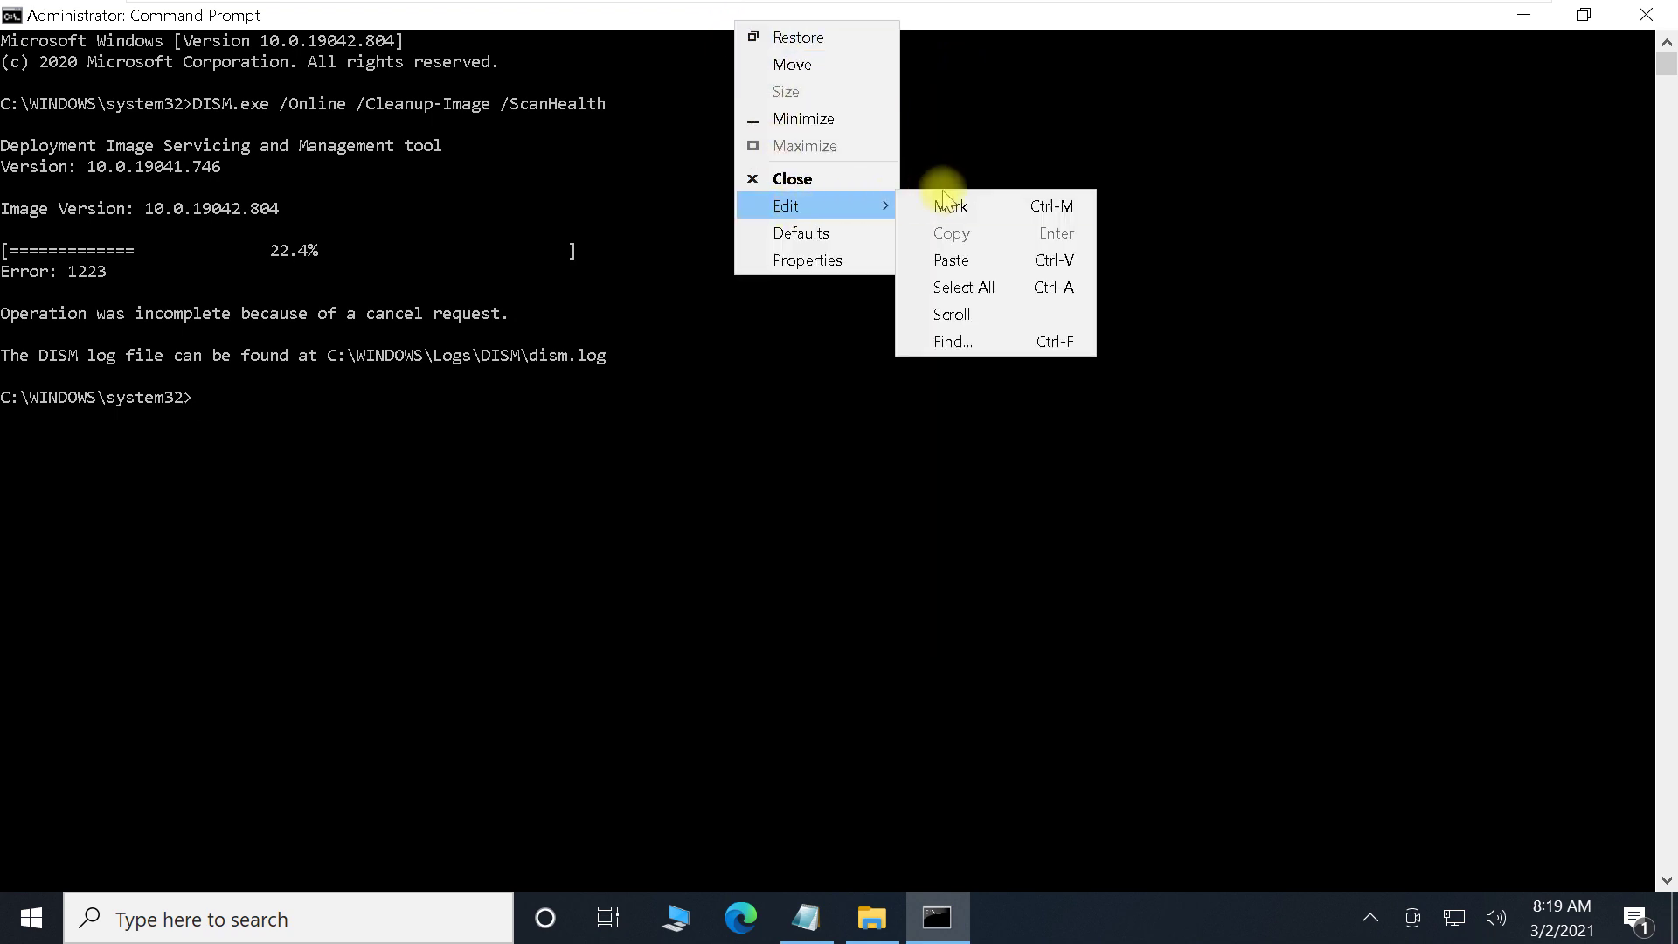
click(988, 264)
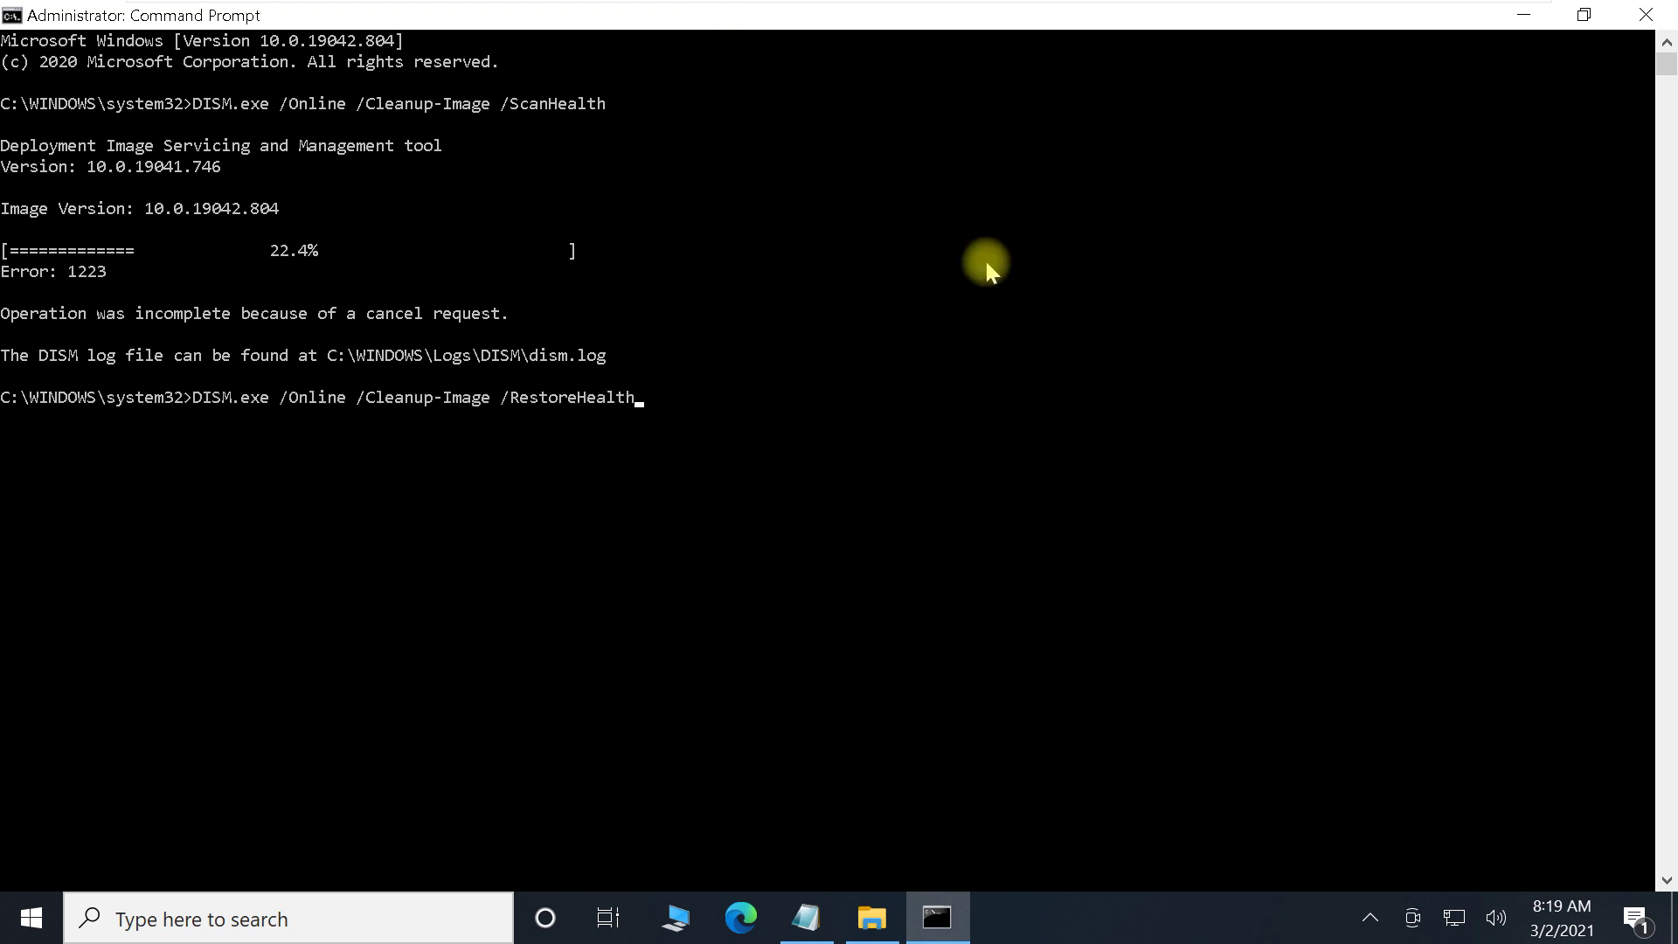
key(Return)
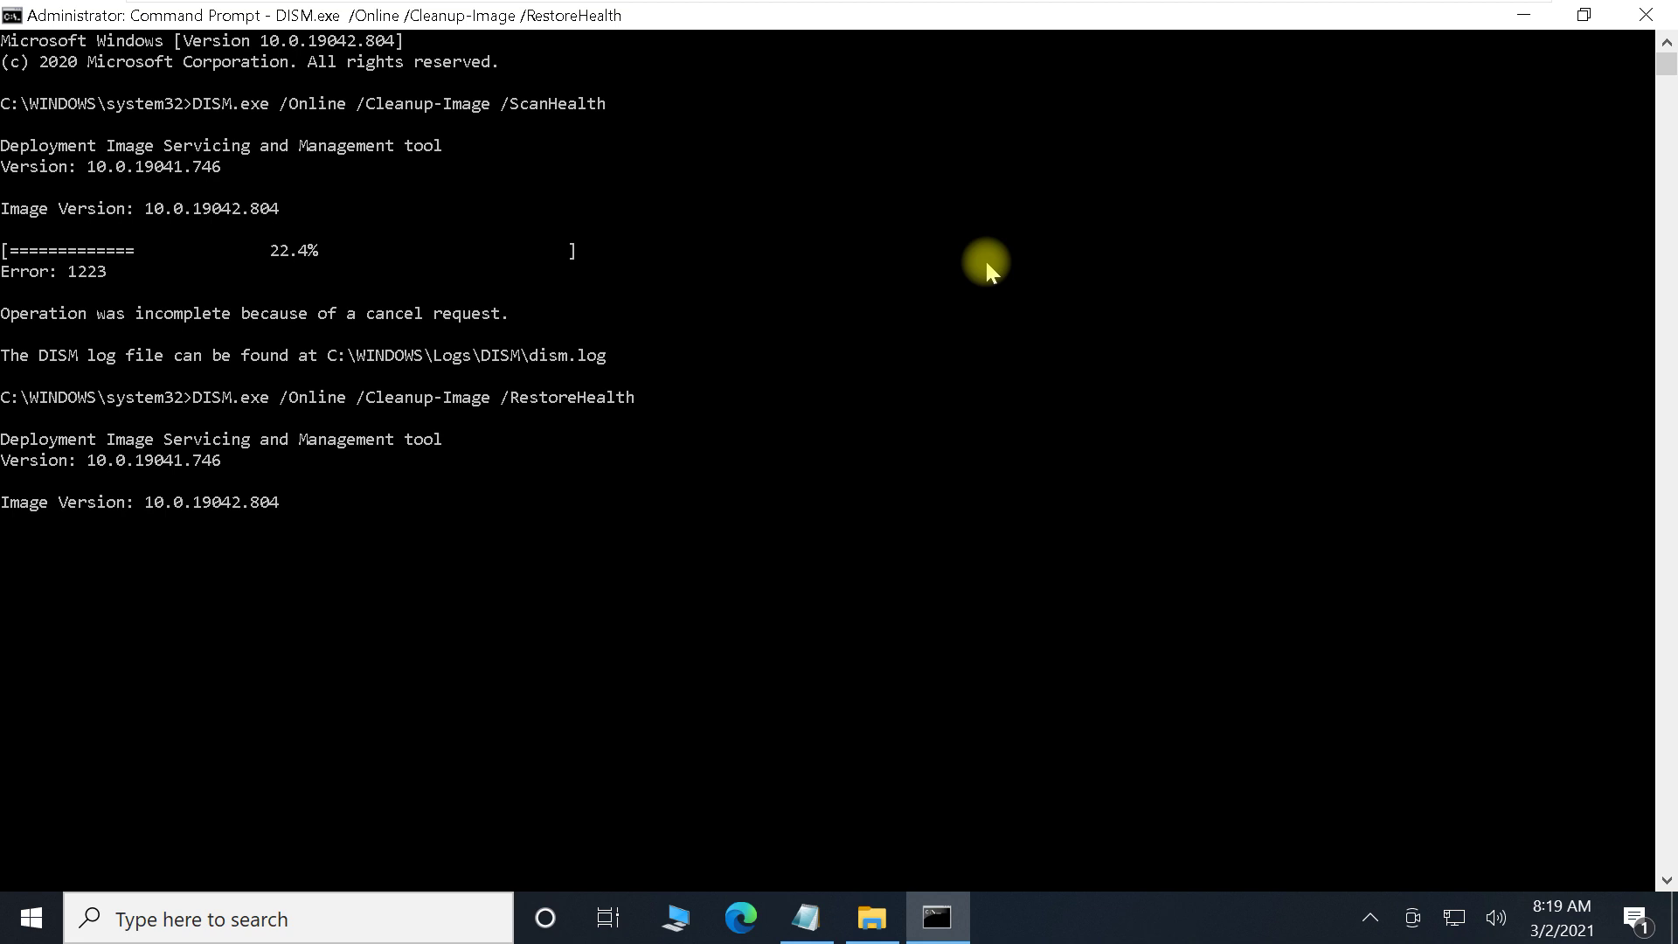
key(ctrl+c)
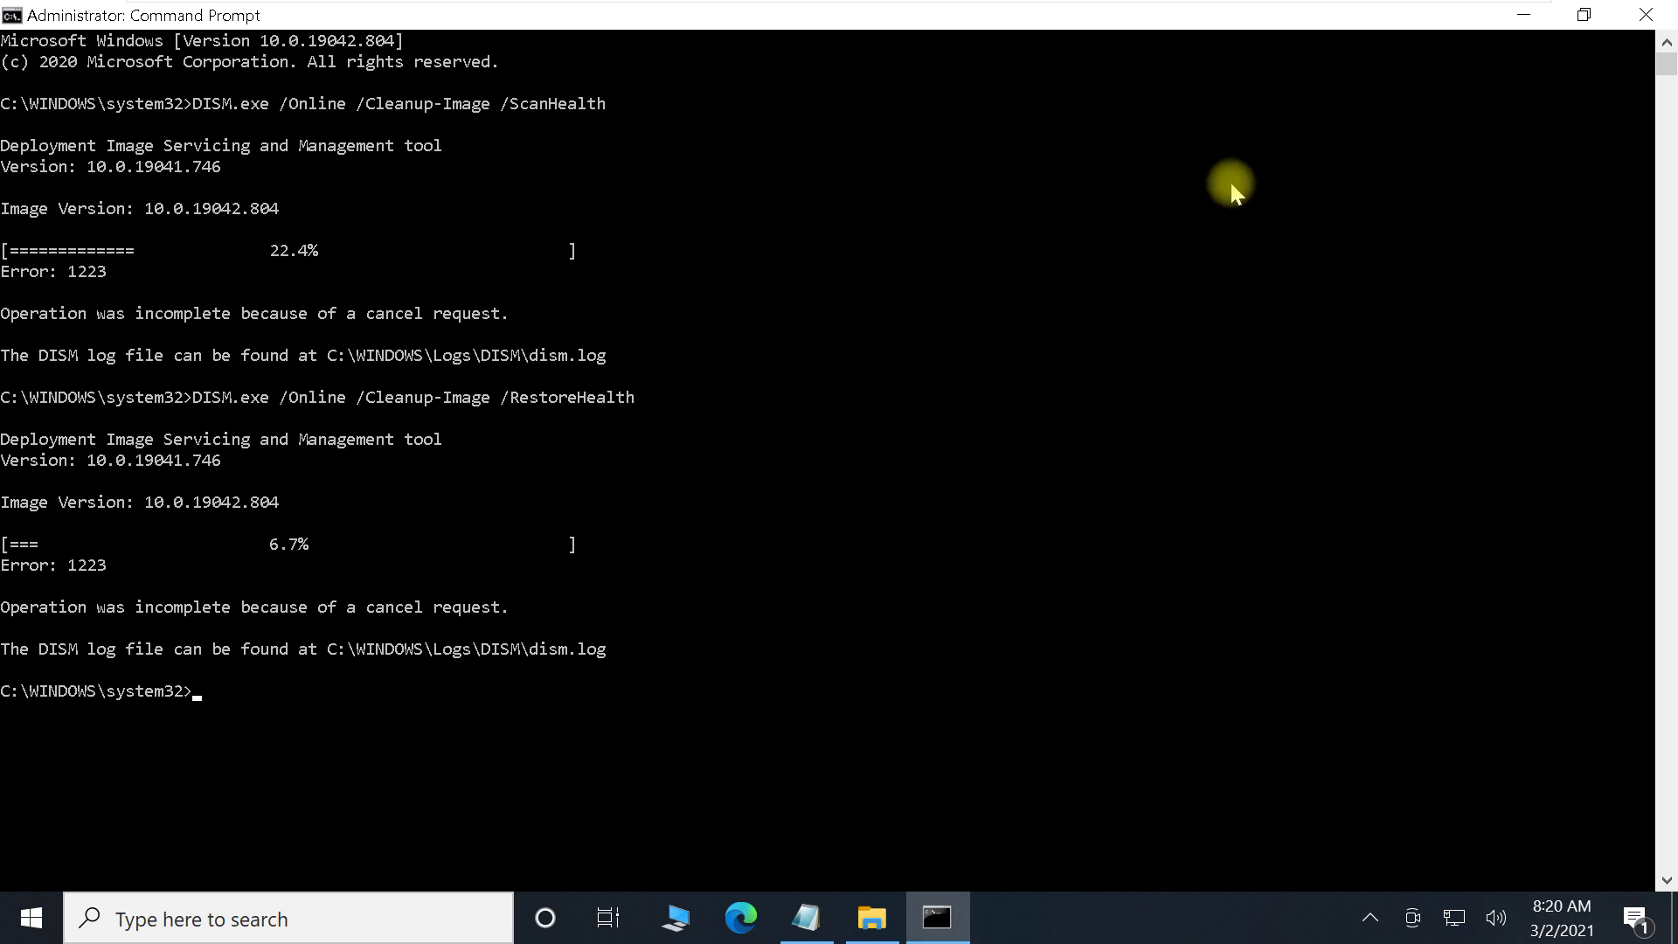
- Close Command Prompt and launch Registry Editor from a search for 'registry editor'
click(1634, 13)
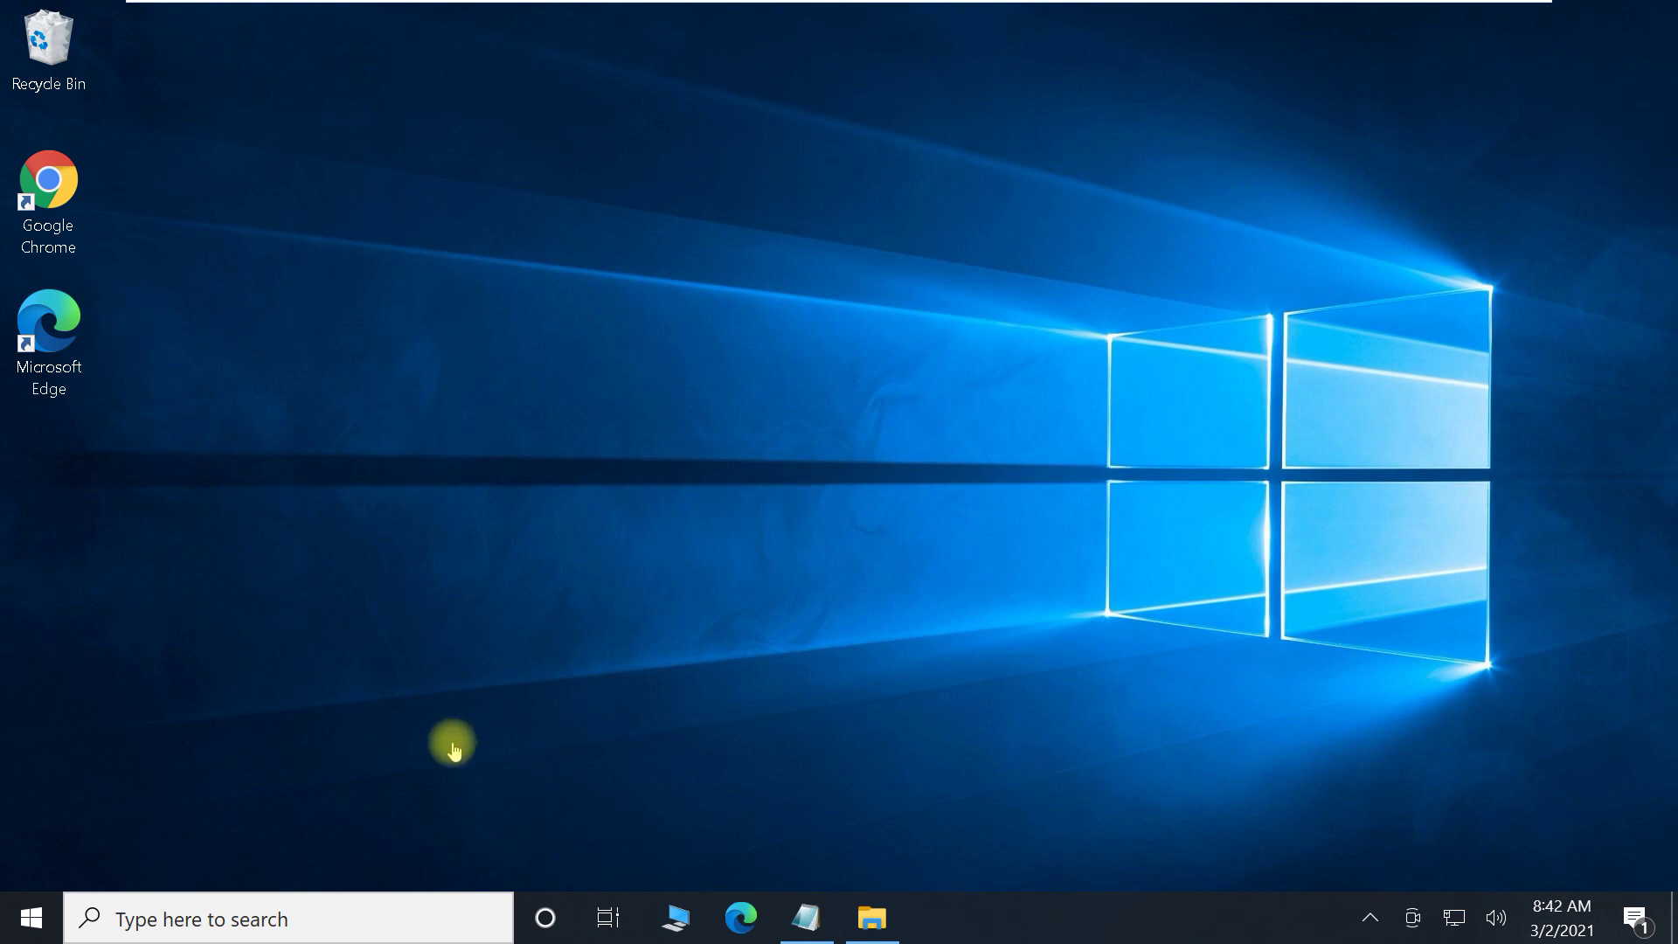
click(386, 915)
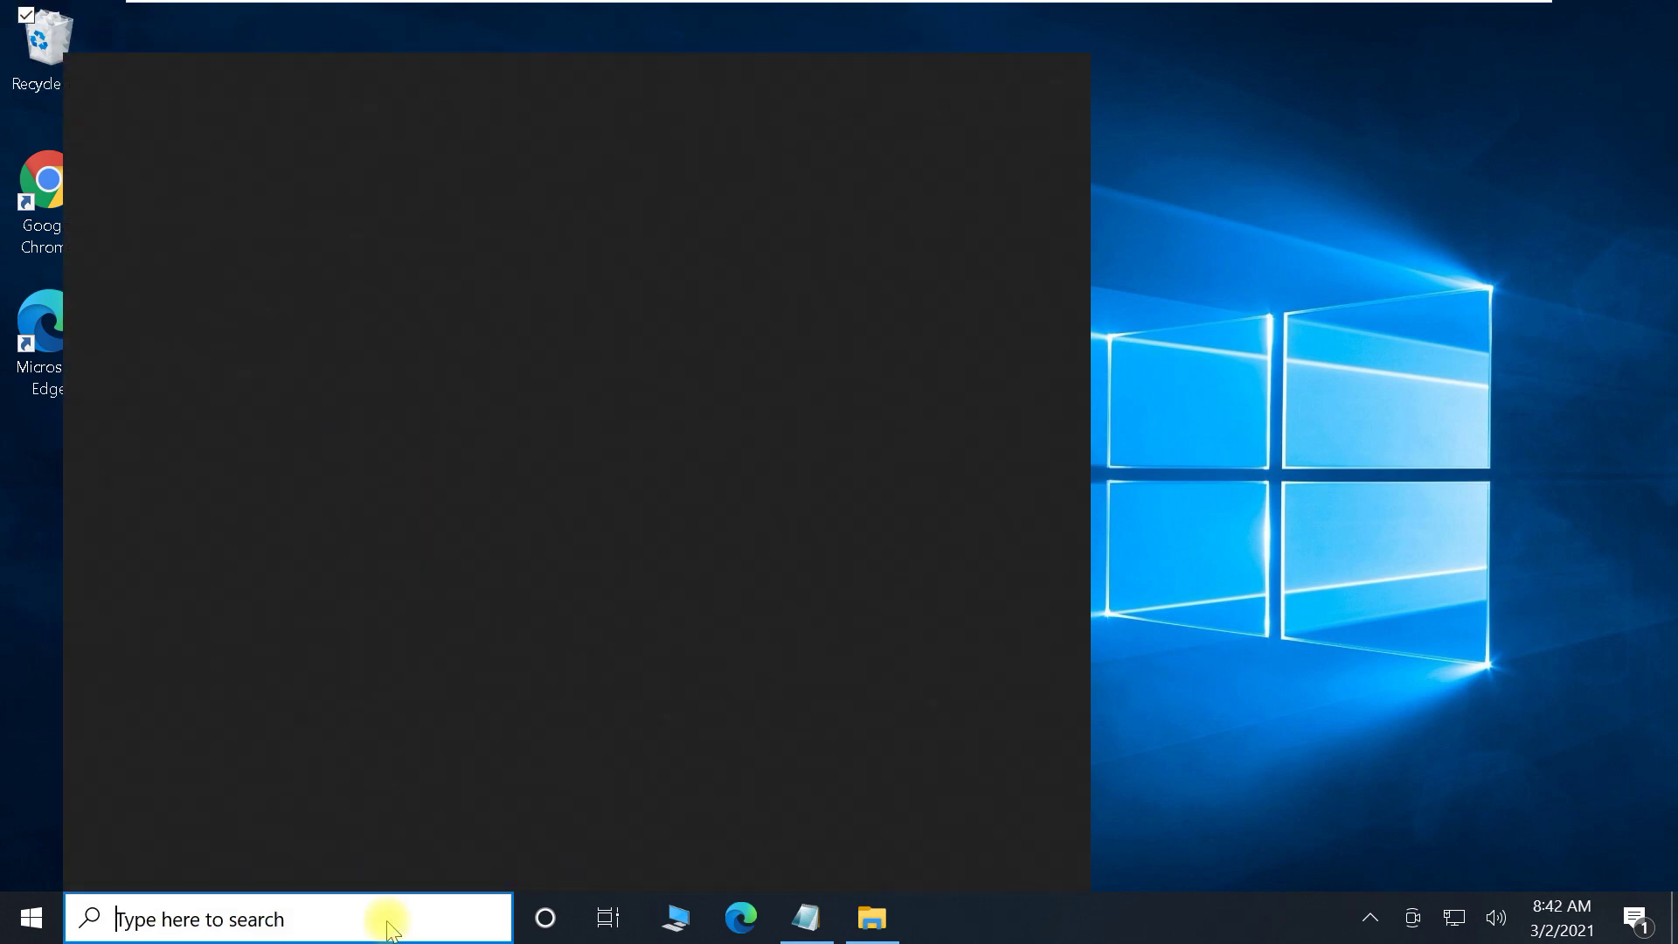
text(registr)
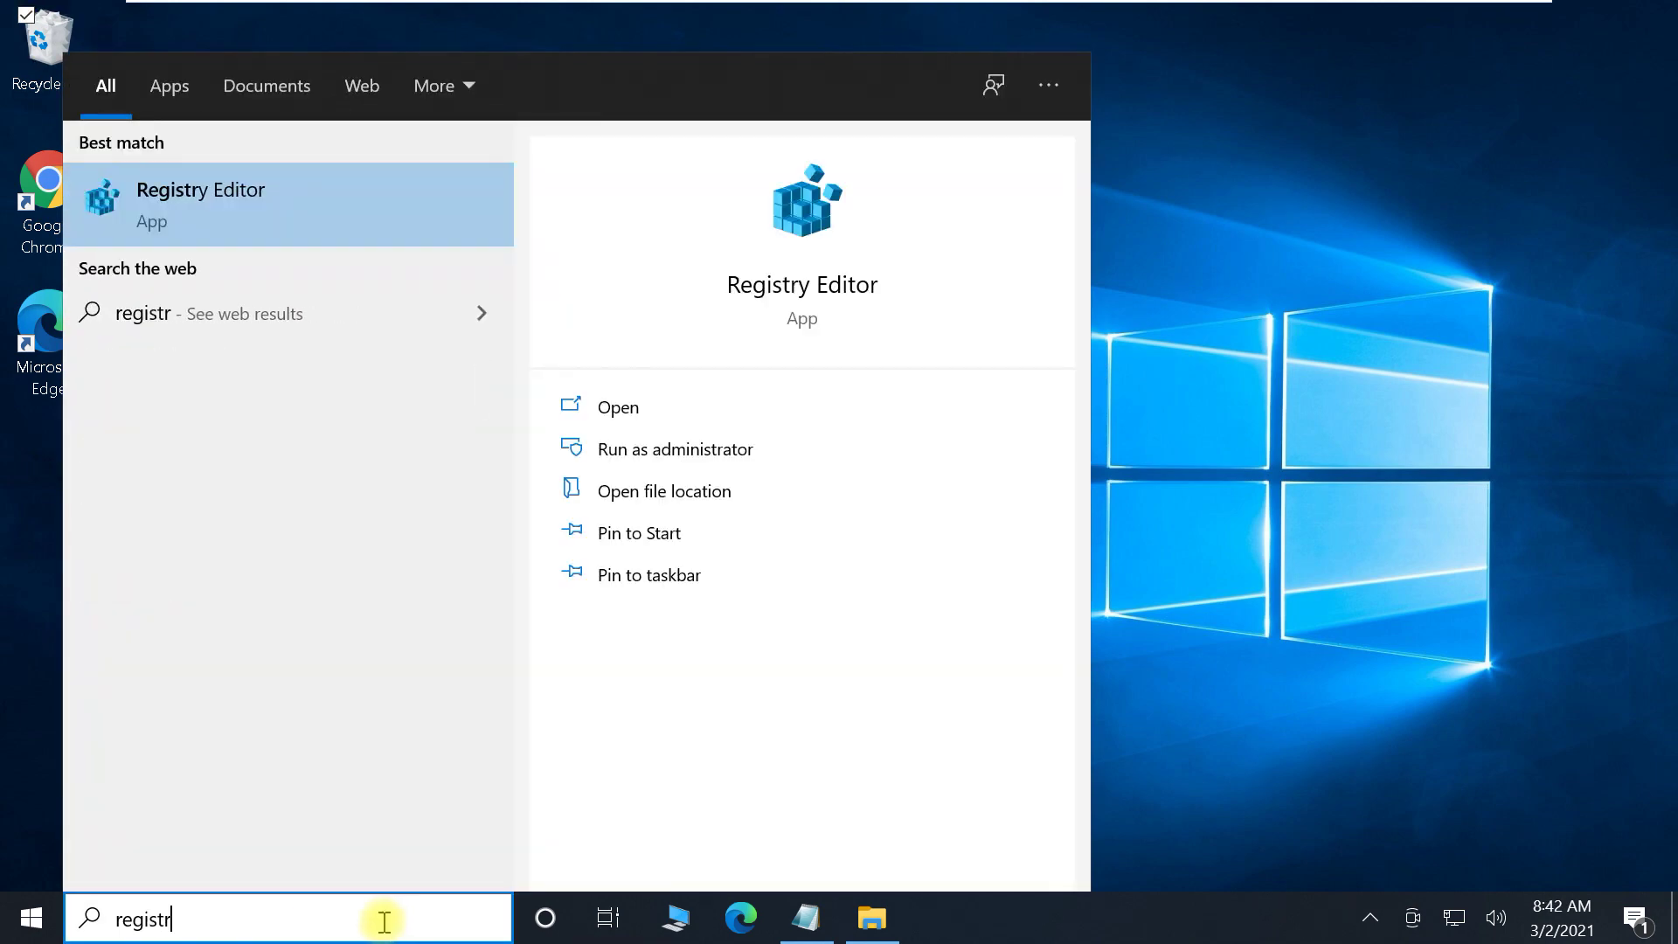
text(y editor)
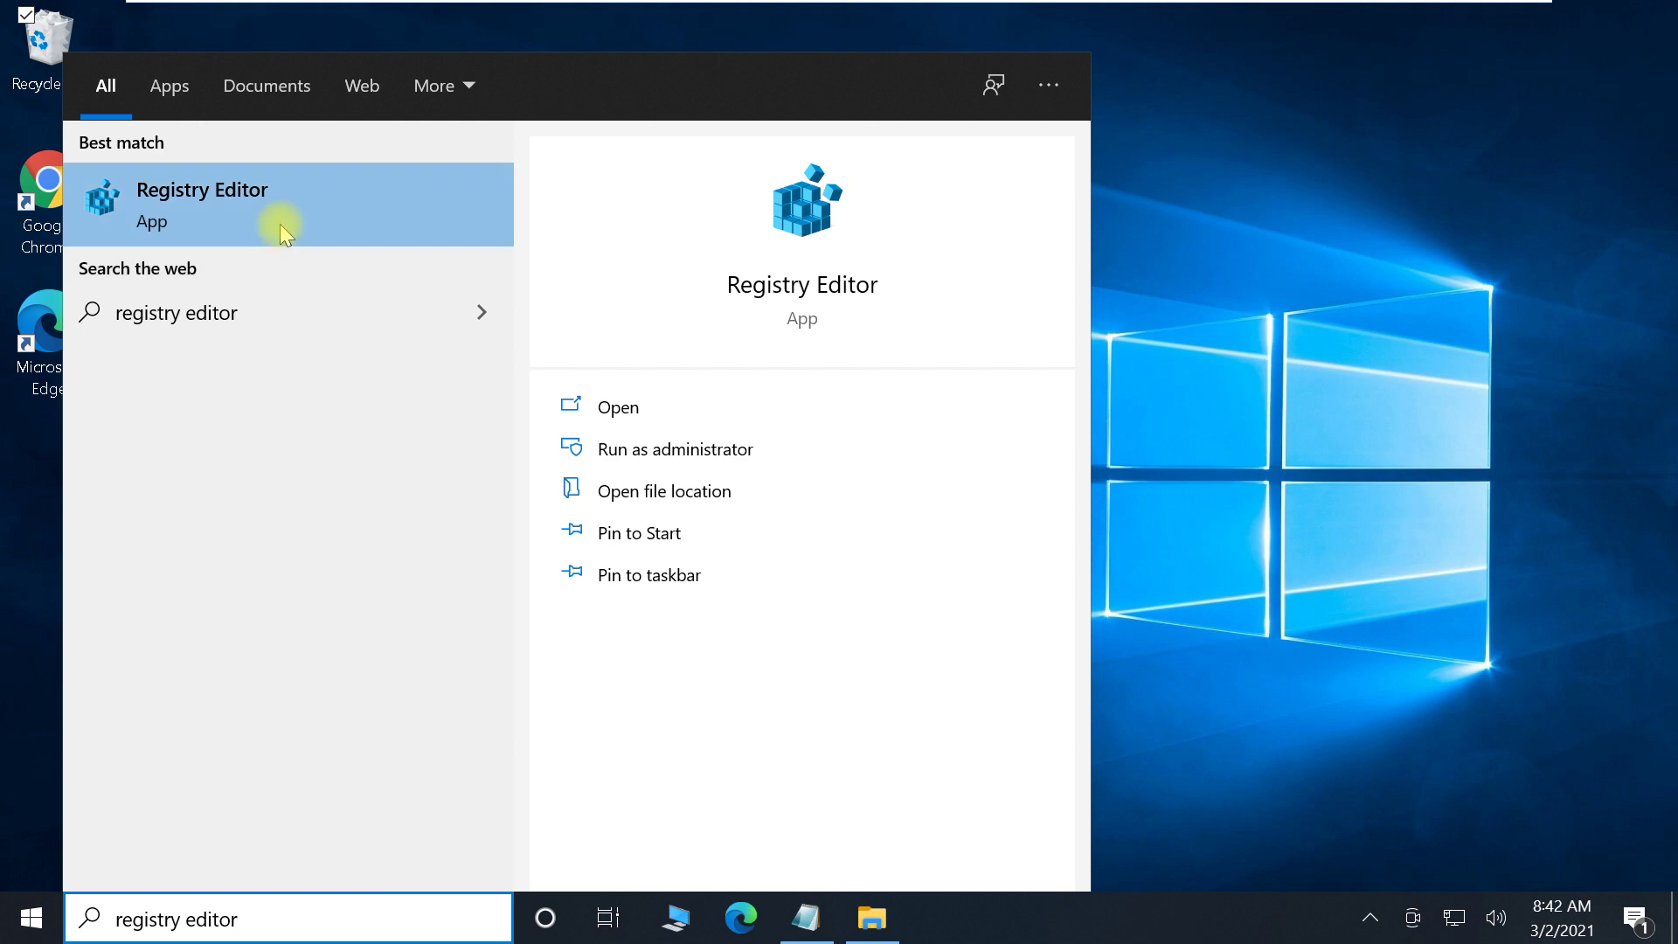
click(280, 223)
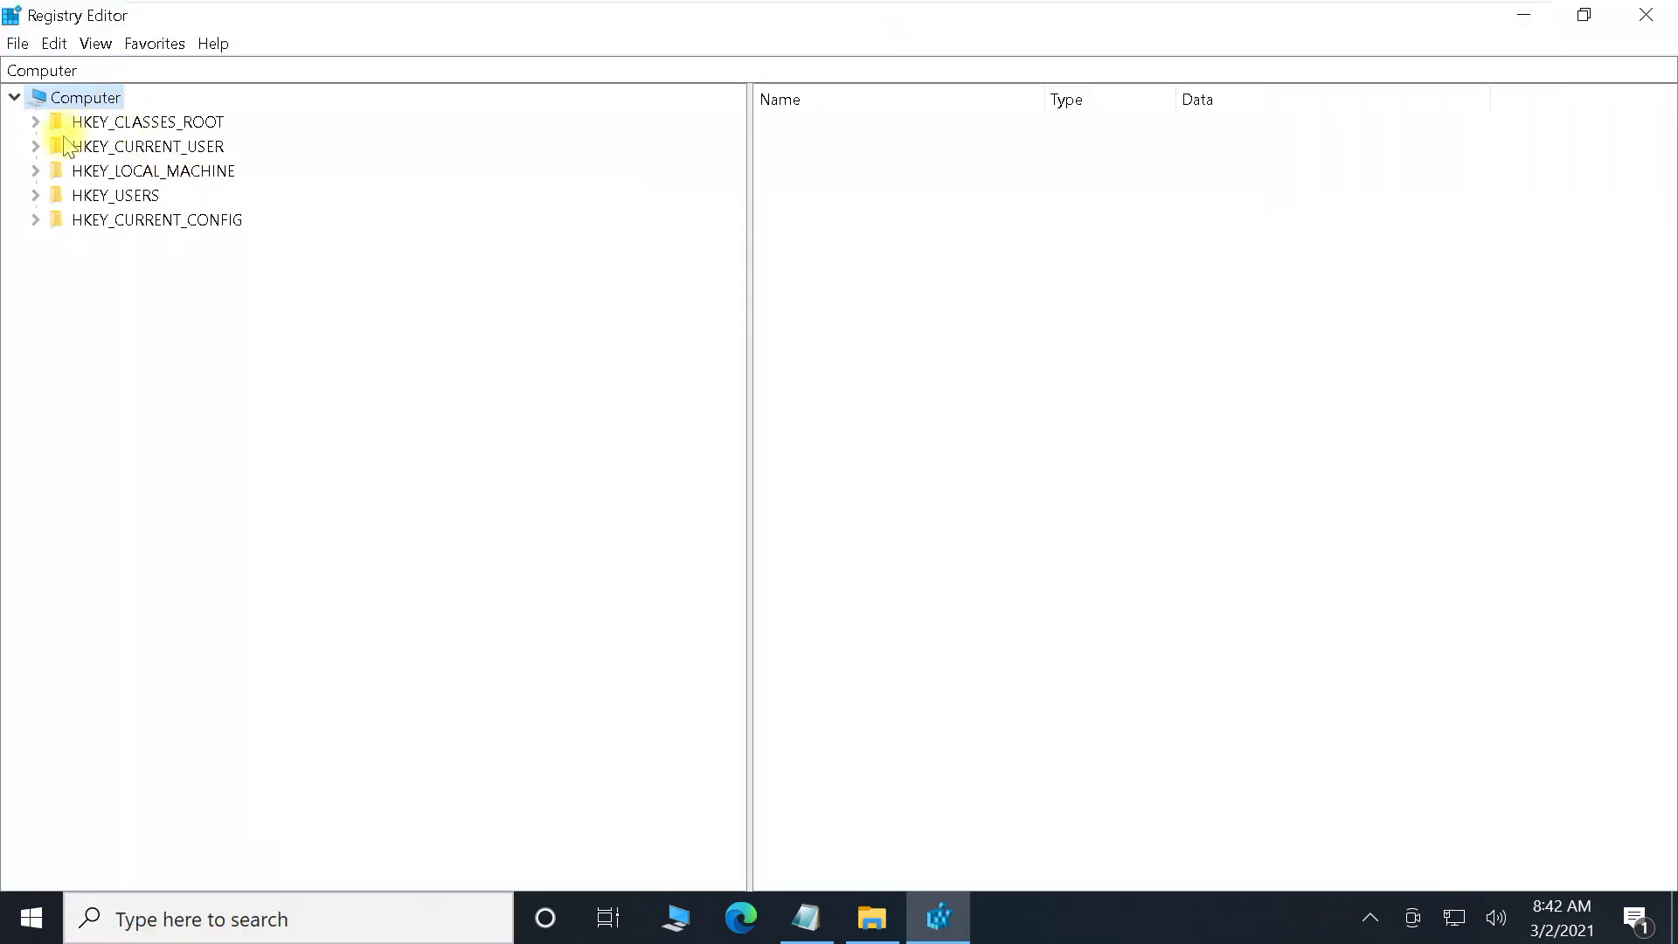
- Expand HKEY_CURRENT_USER down through Software to the Microsoft key
click(35, 146)
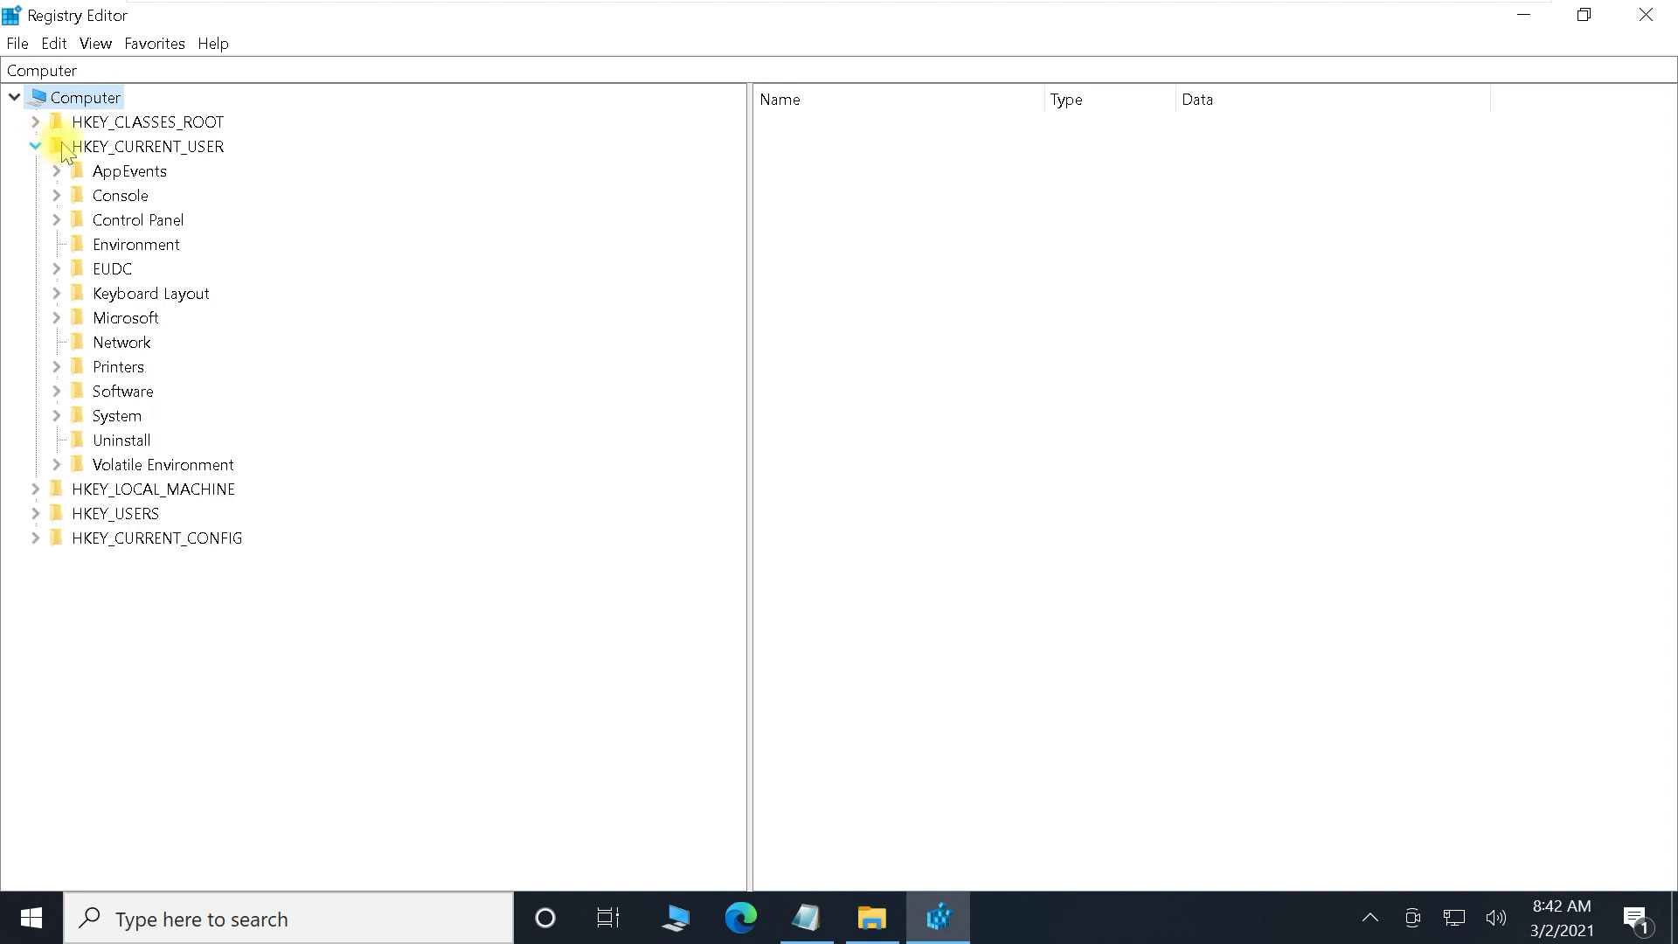
click(117, 397)
click(57, 391)
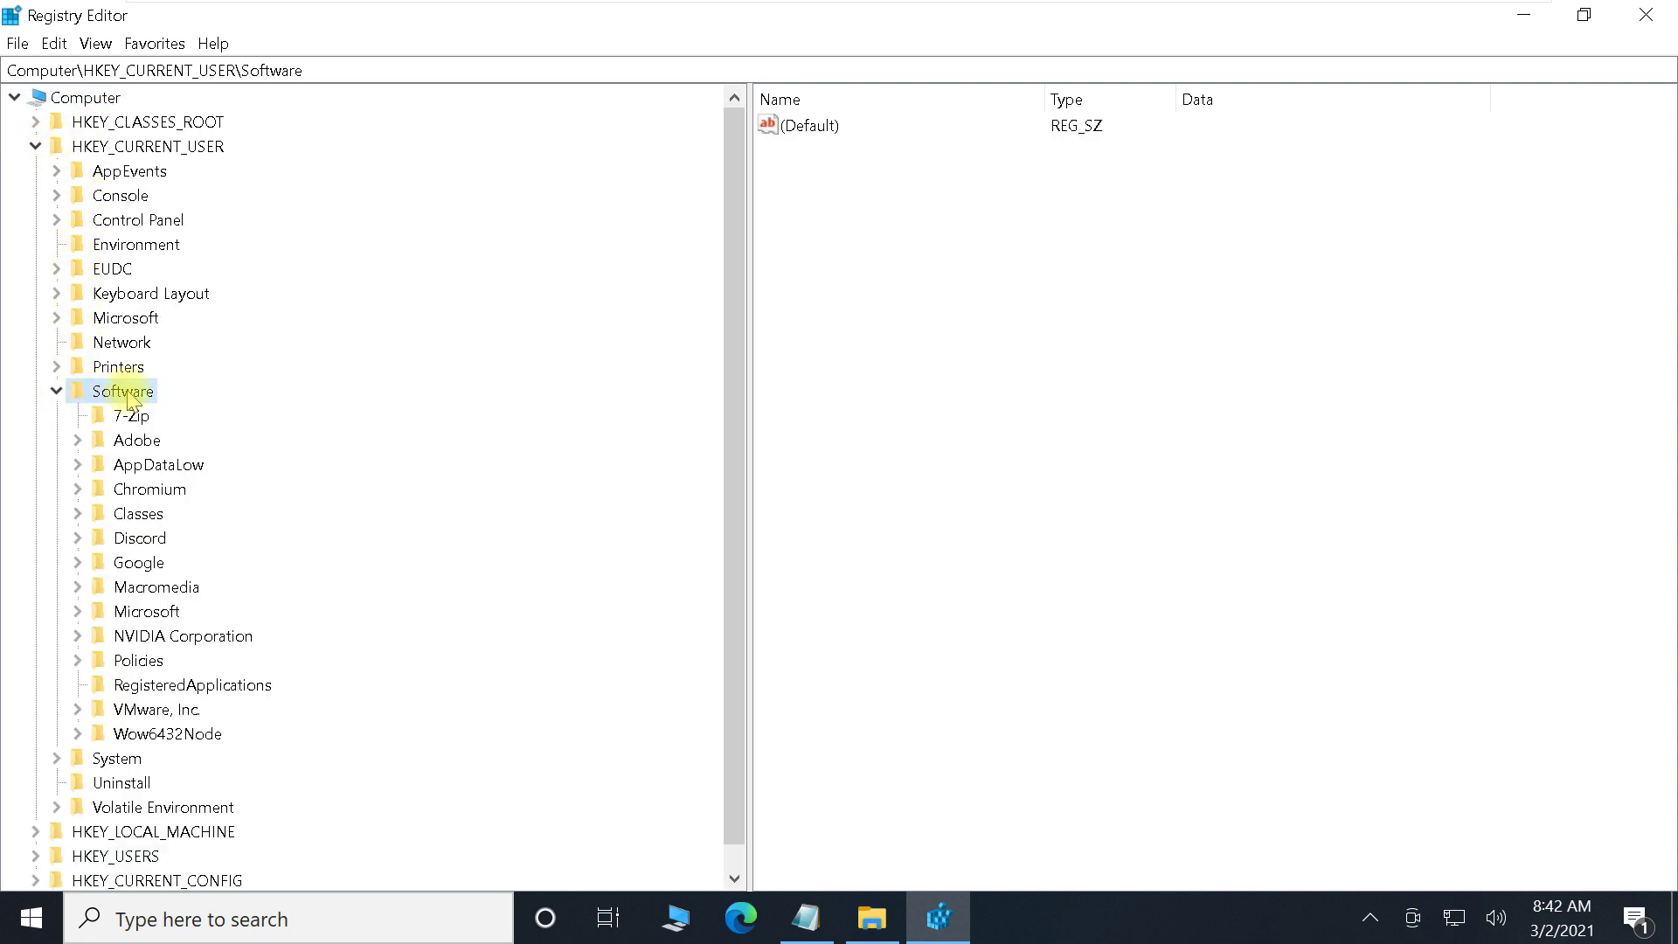
click(148, 612)
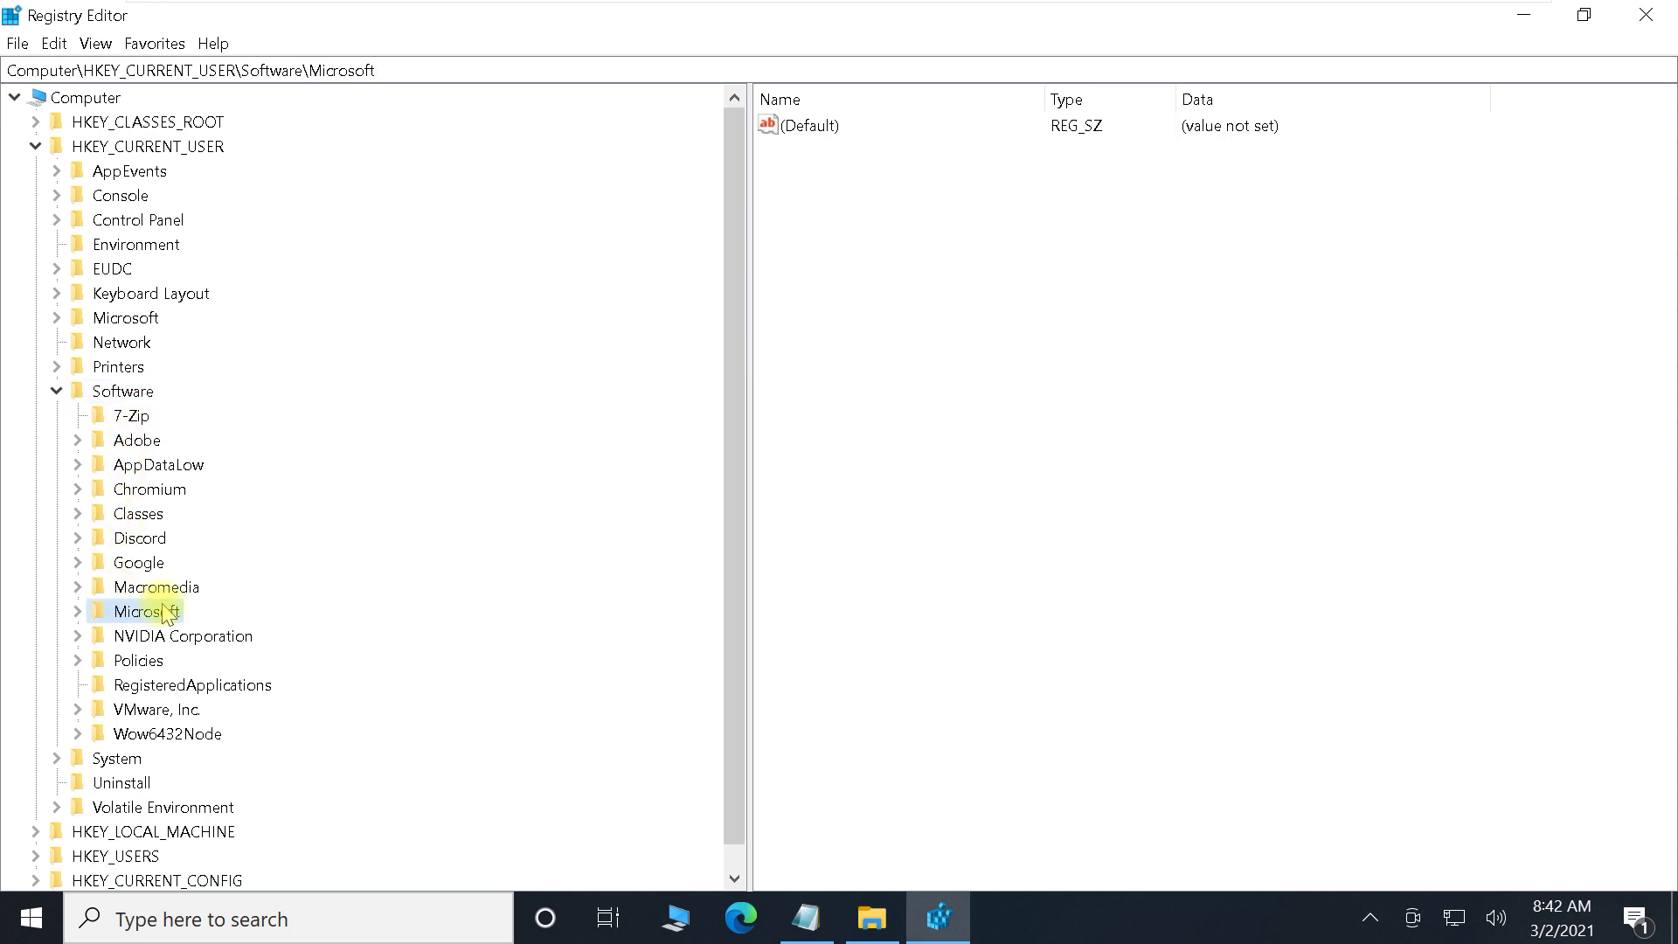
click(77, 612)
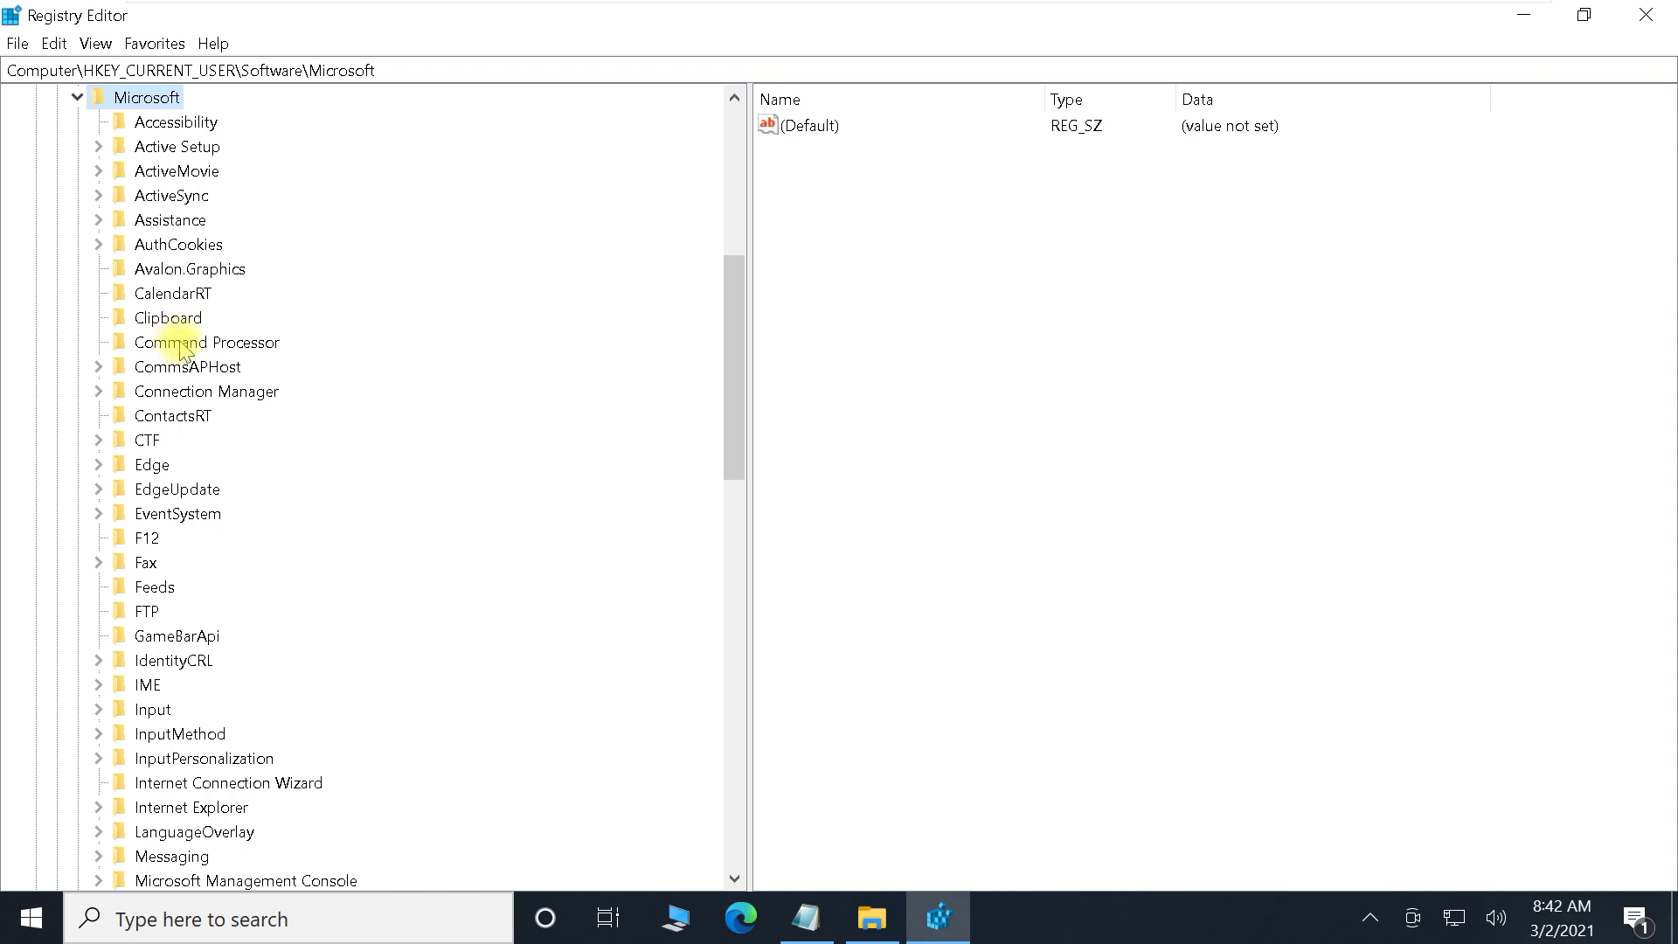
scroll(181, 347, down, 6)
scroll(183, 347, down, 8)
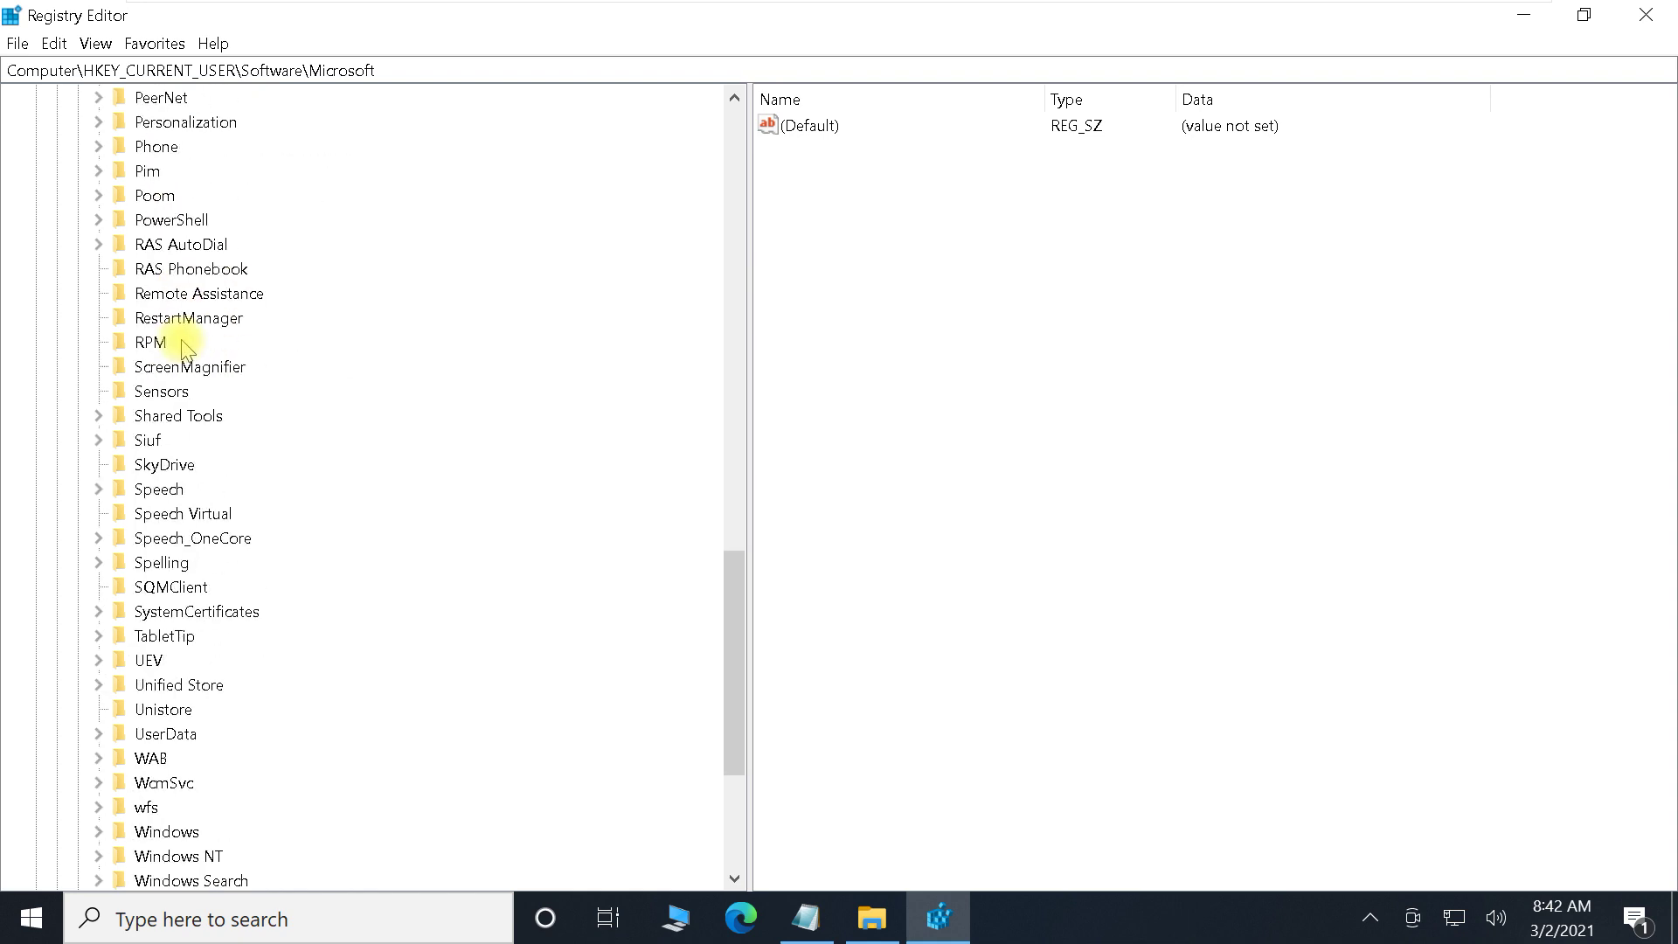
scroll(184, 348, down, 4)
- Drill through Windows\CurrentVersion\Explorer and select the BannerStore key
click(170, 540)
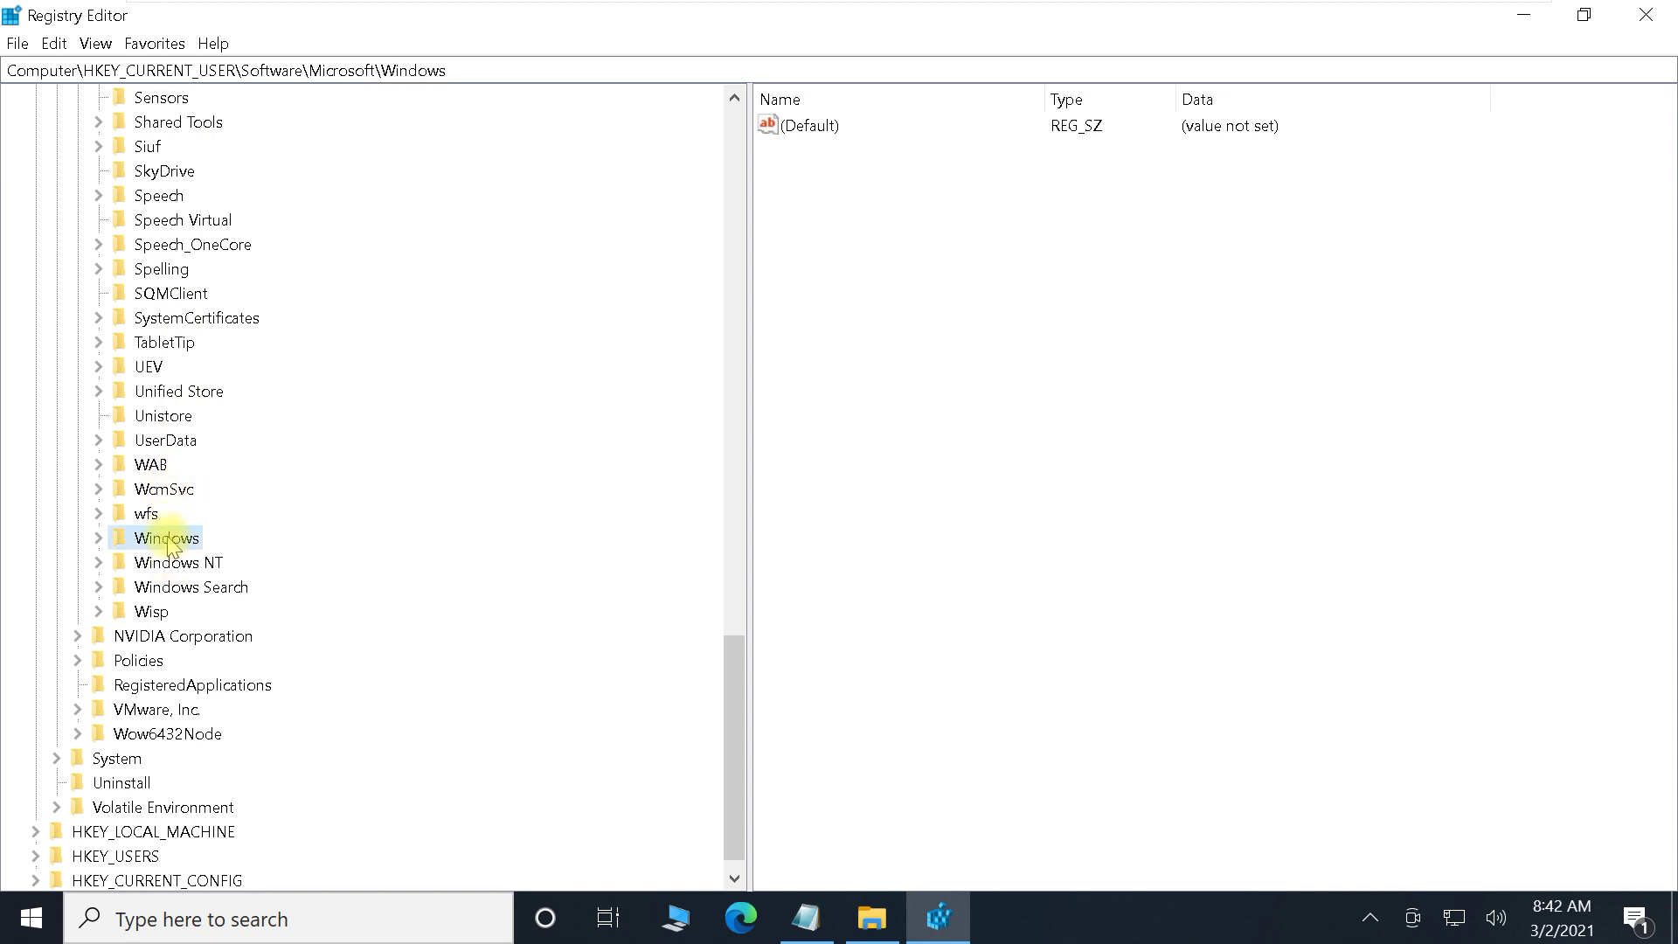
click(98, 538)
scroll(158, 537, down, 1)
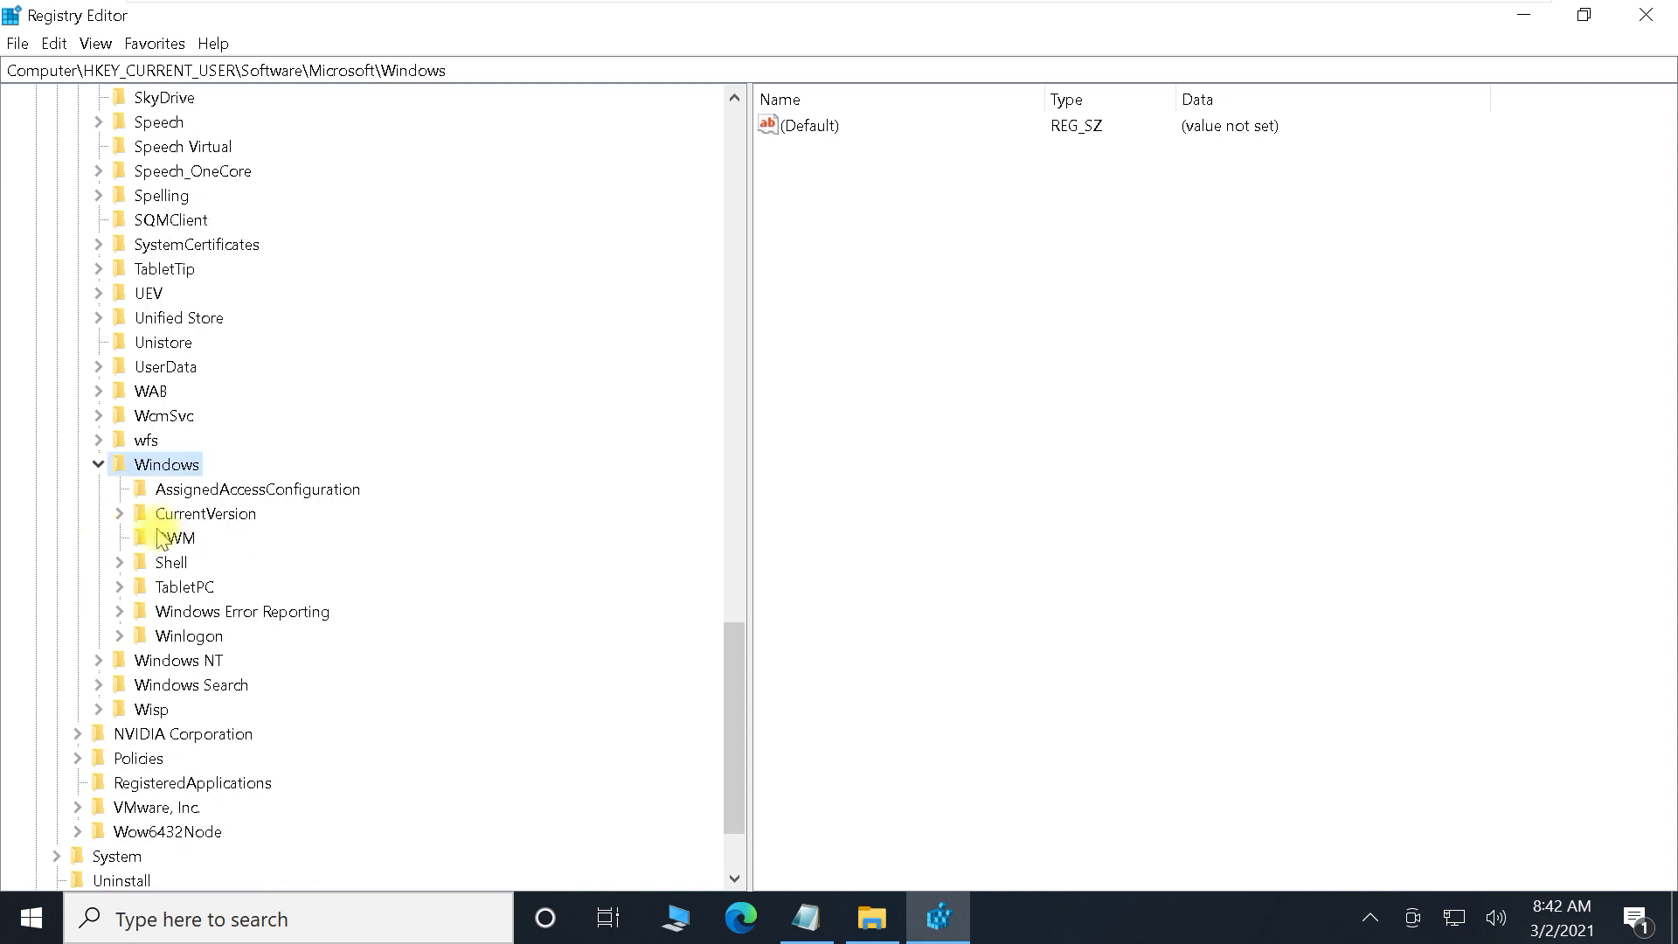
click(181, 523)
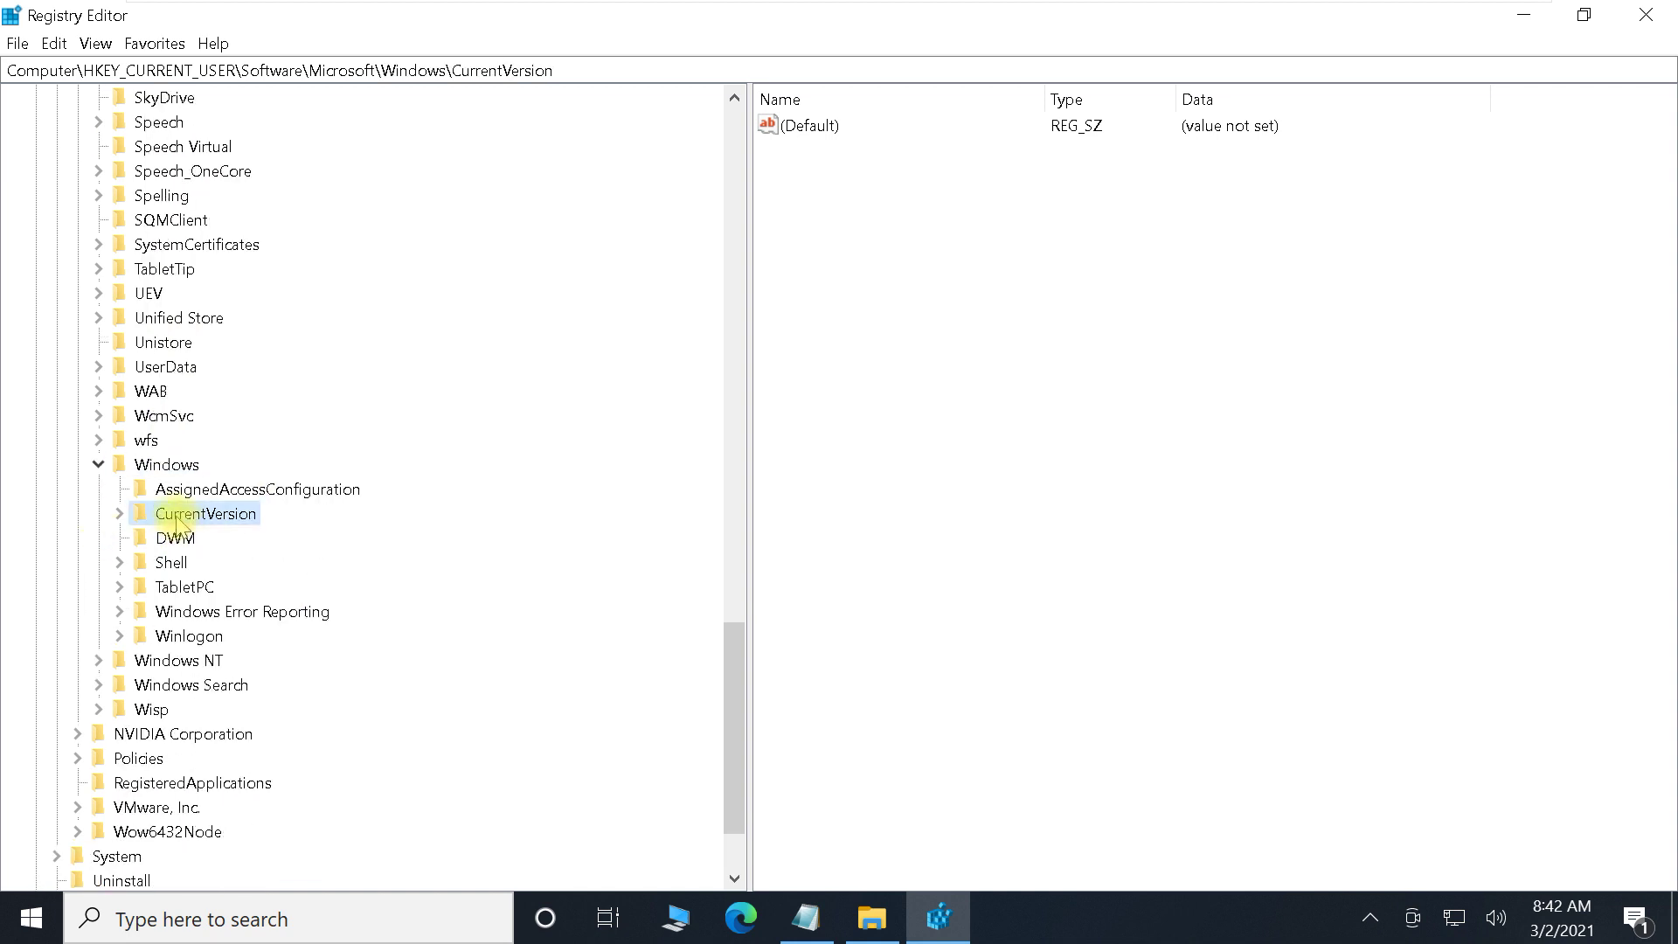
click(121, 515)
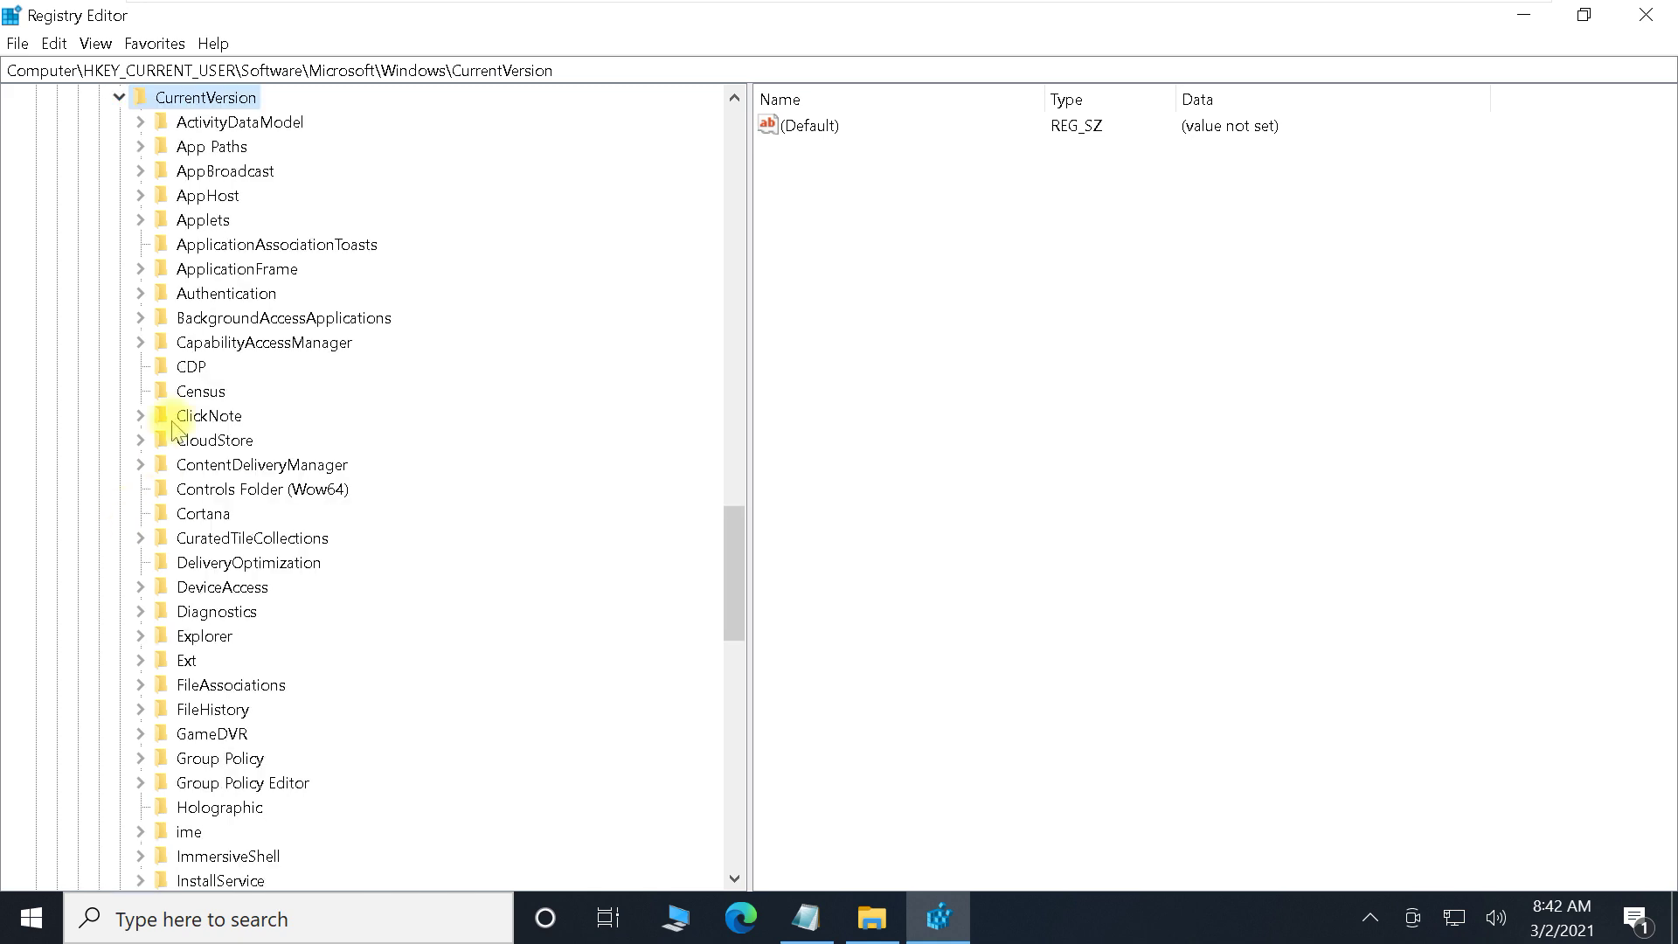
scroll(229, 428, down, 3)
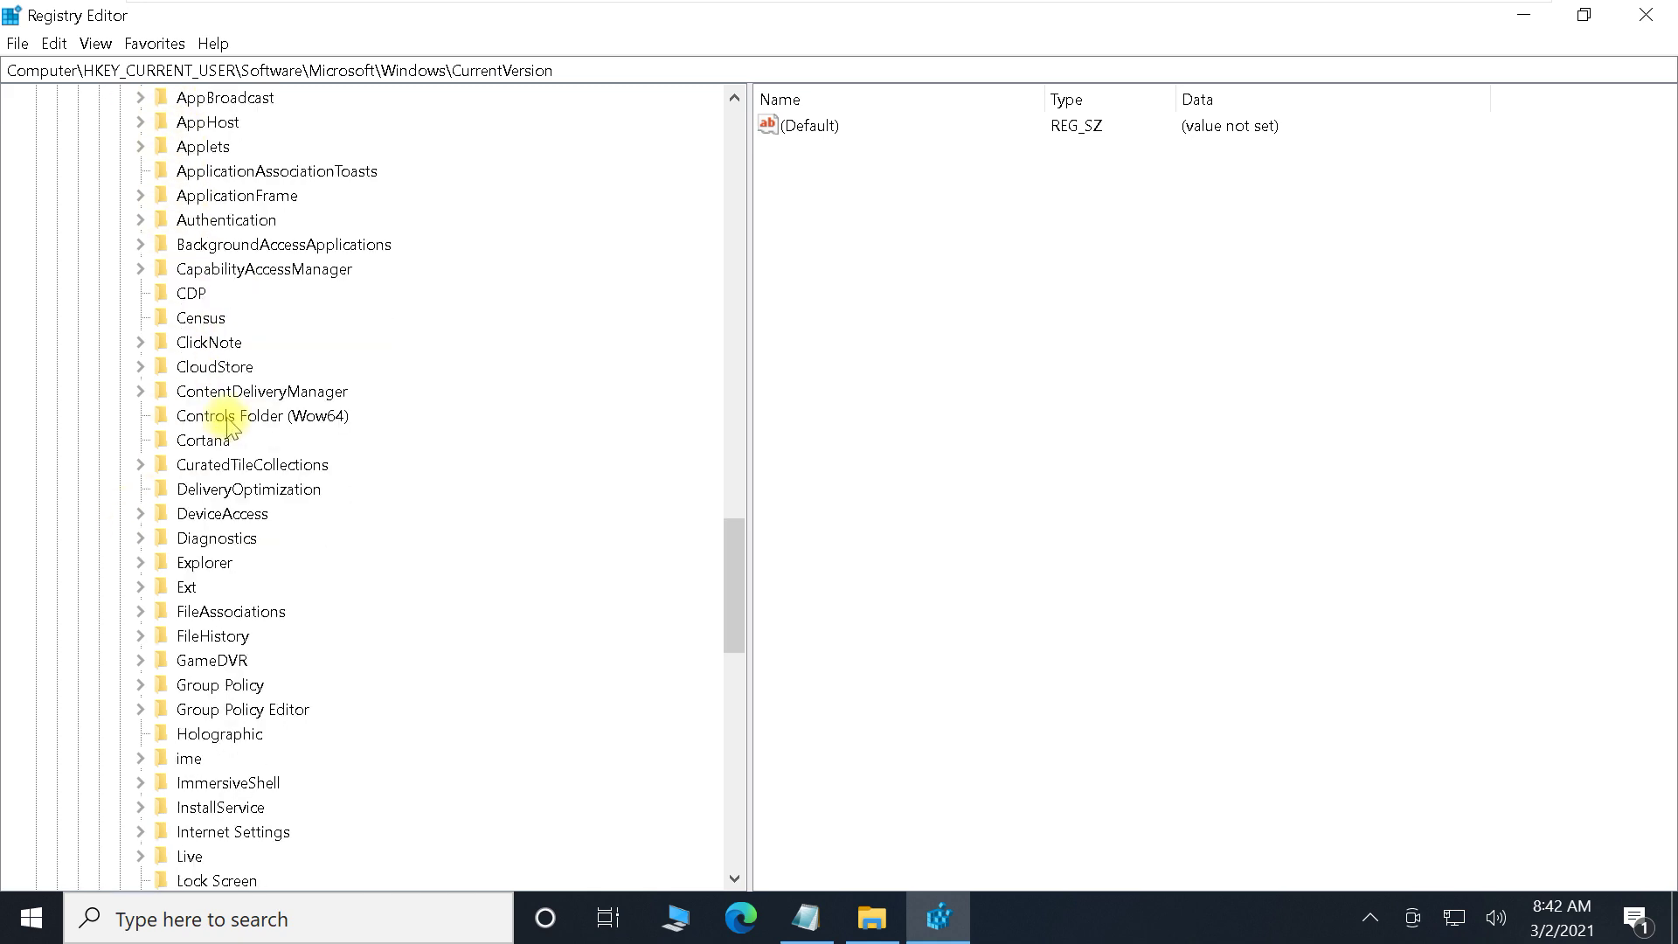
click(206, 417)
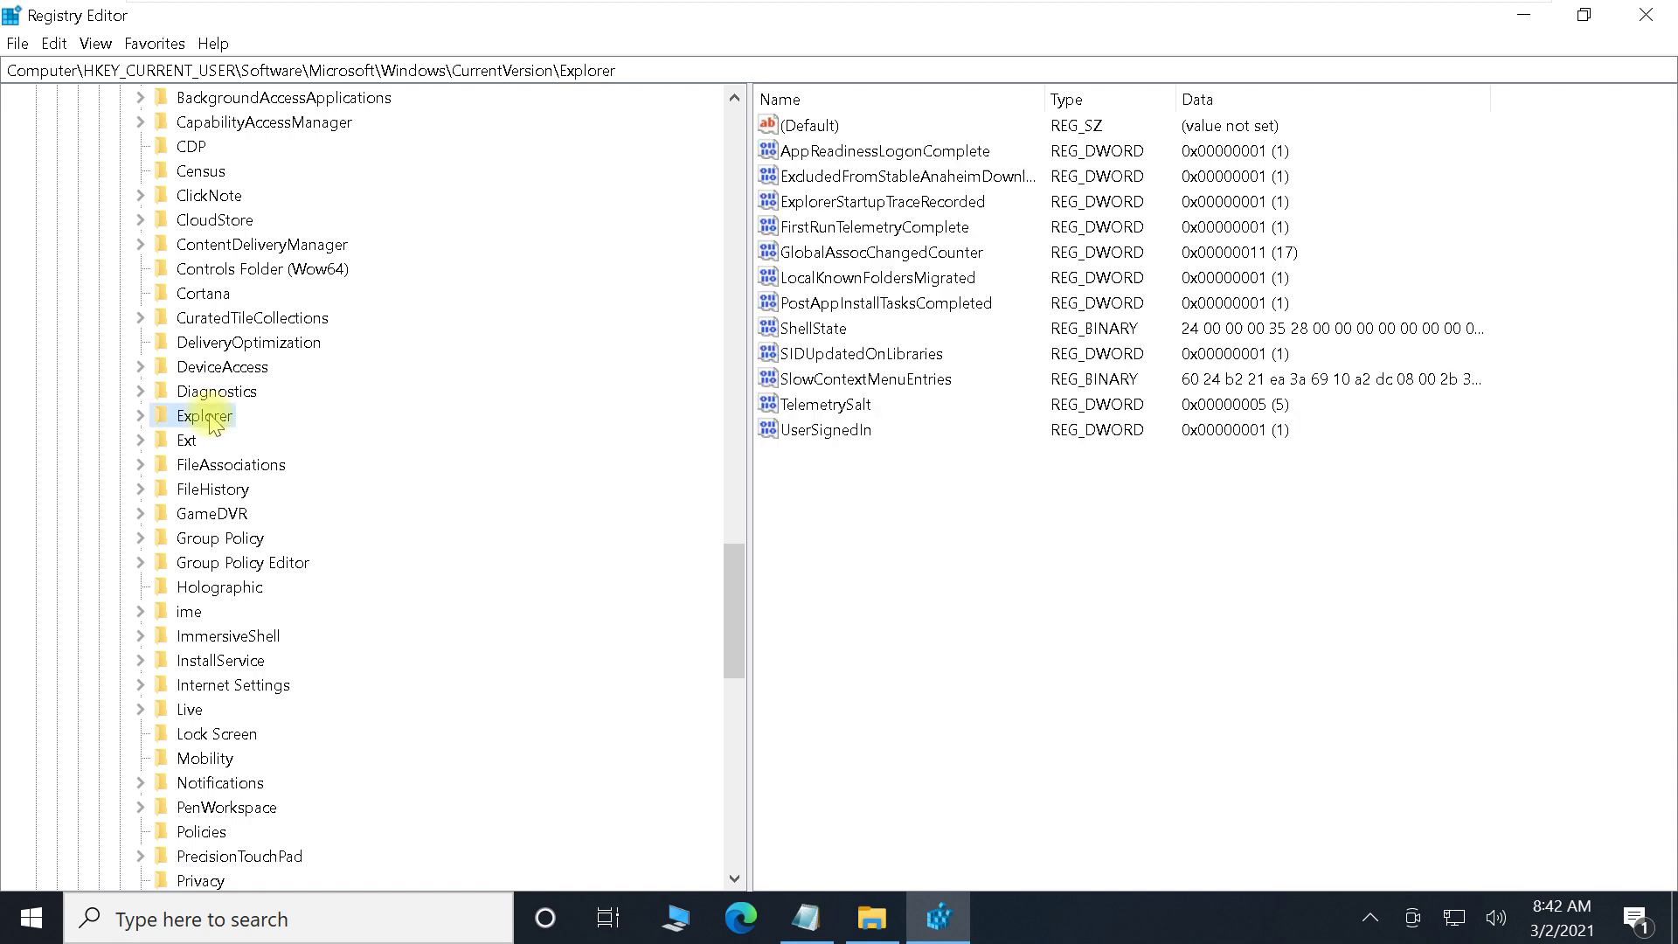
click(140, 416)
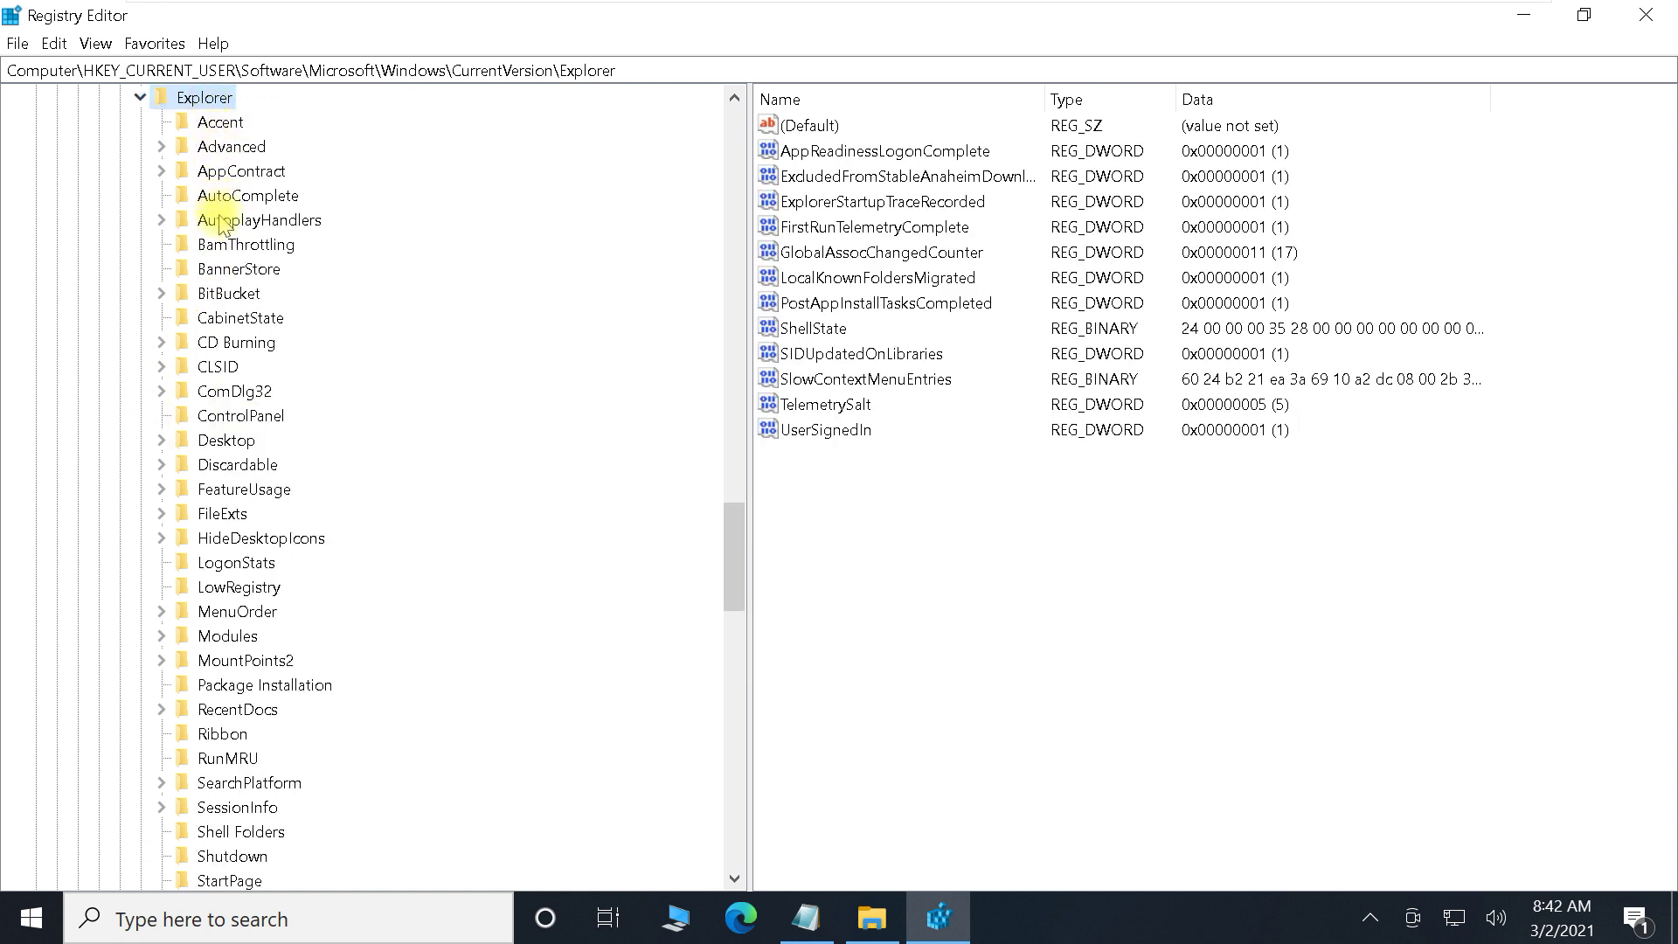
click(229, 271)
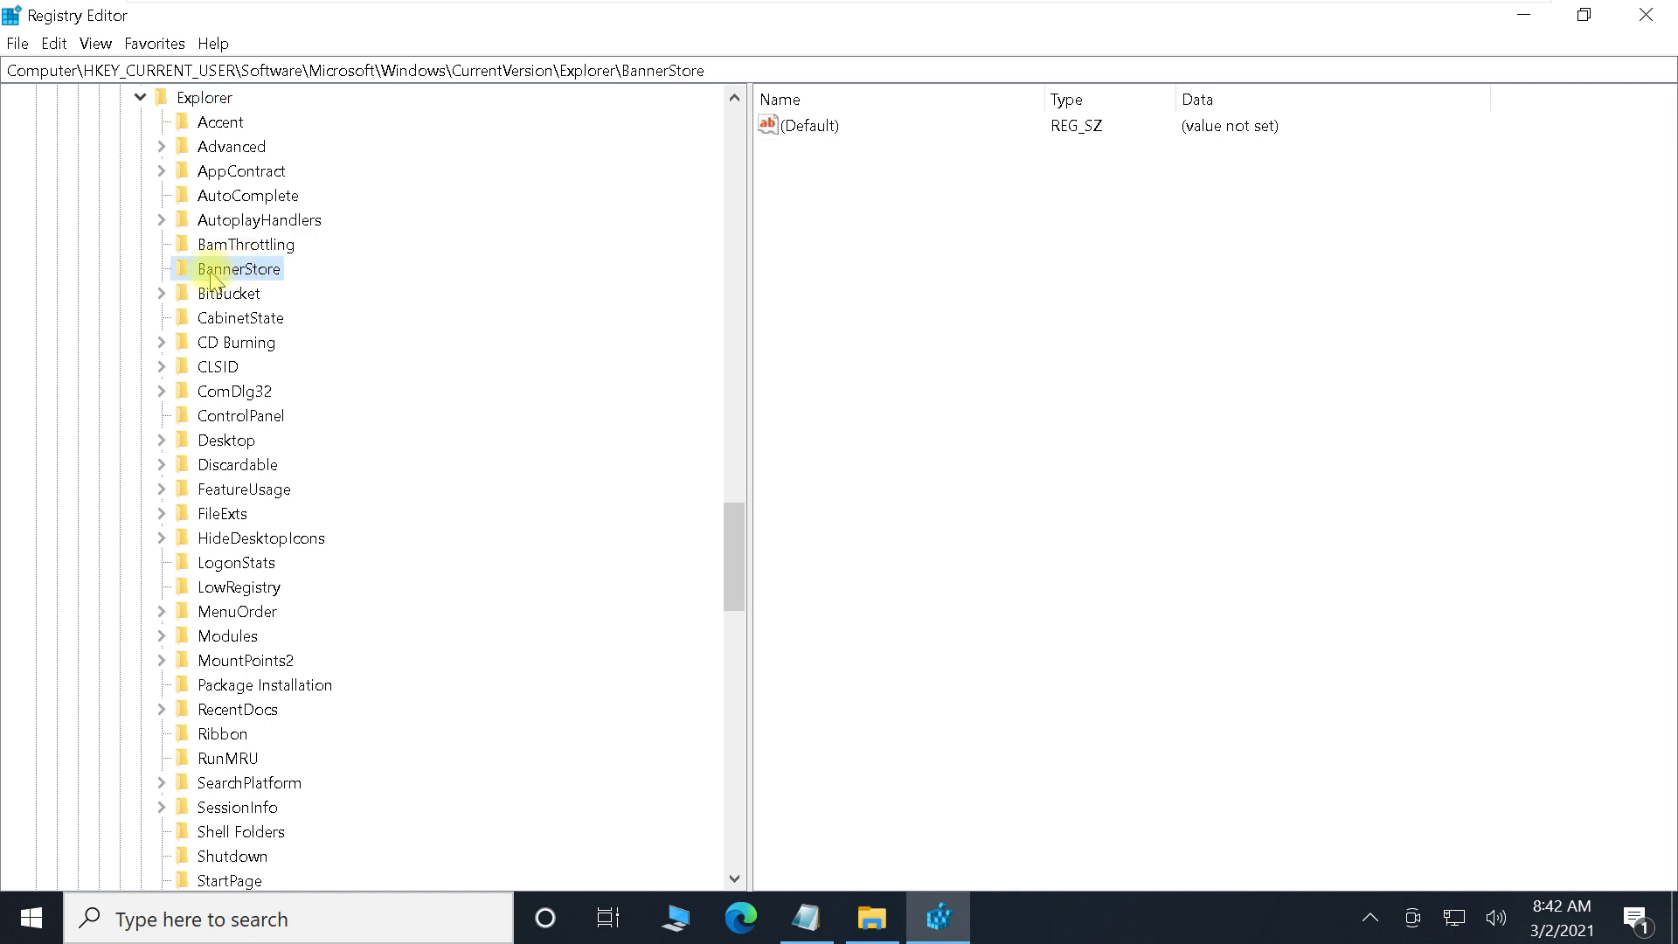
right_click(263, 272)
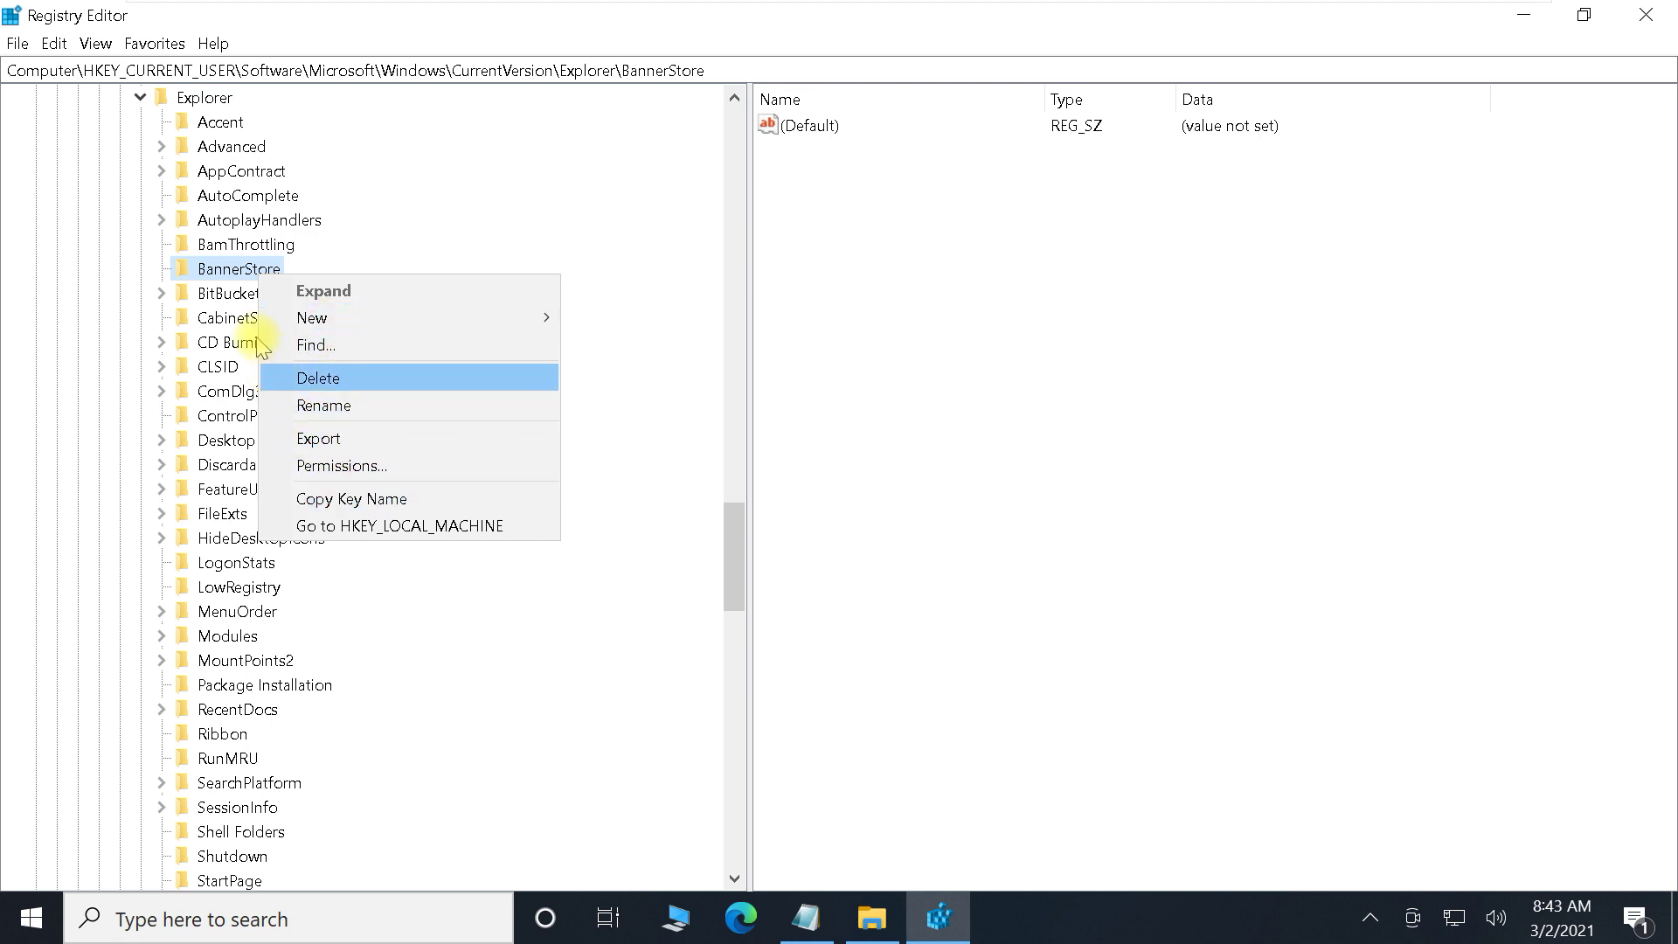
- Export the selected BannerStore branch as backup.reg in Documents, overwriting the existing backup.reg
click(211, 273)
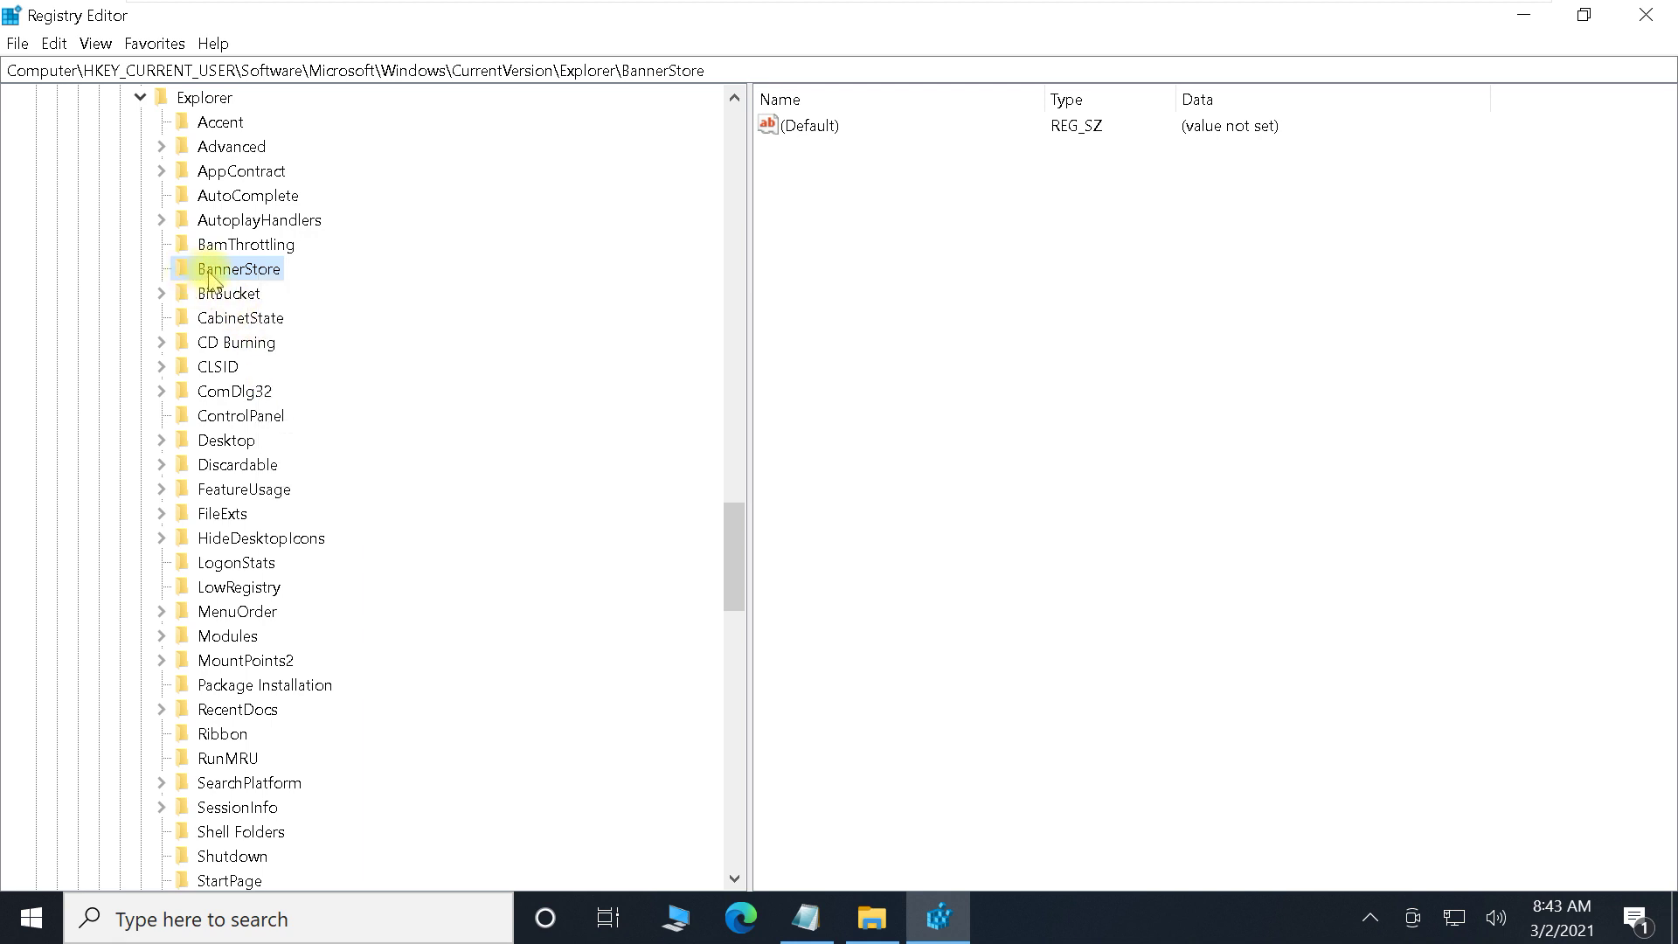
click(18, 45)
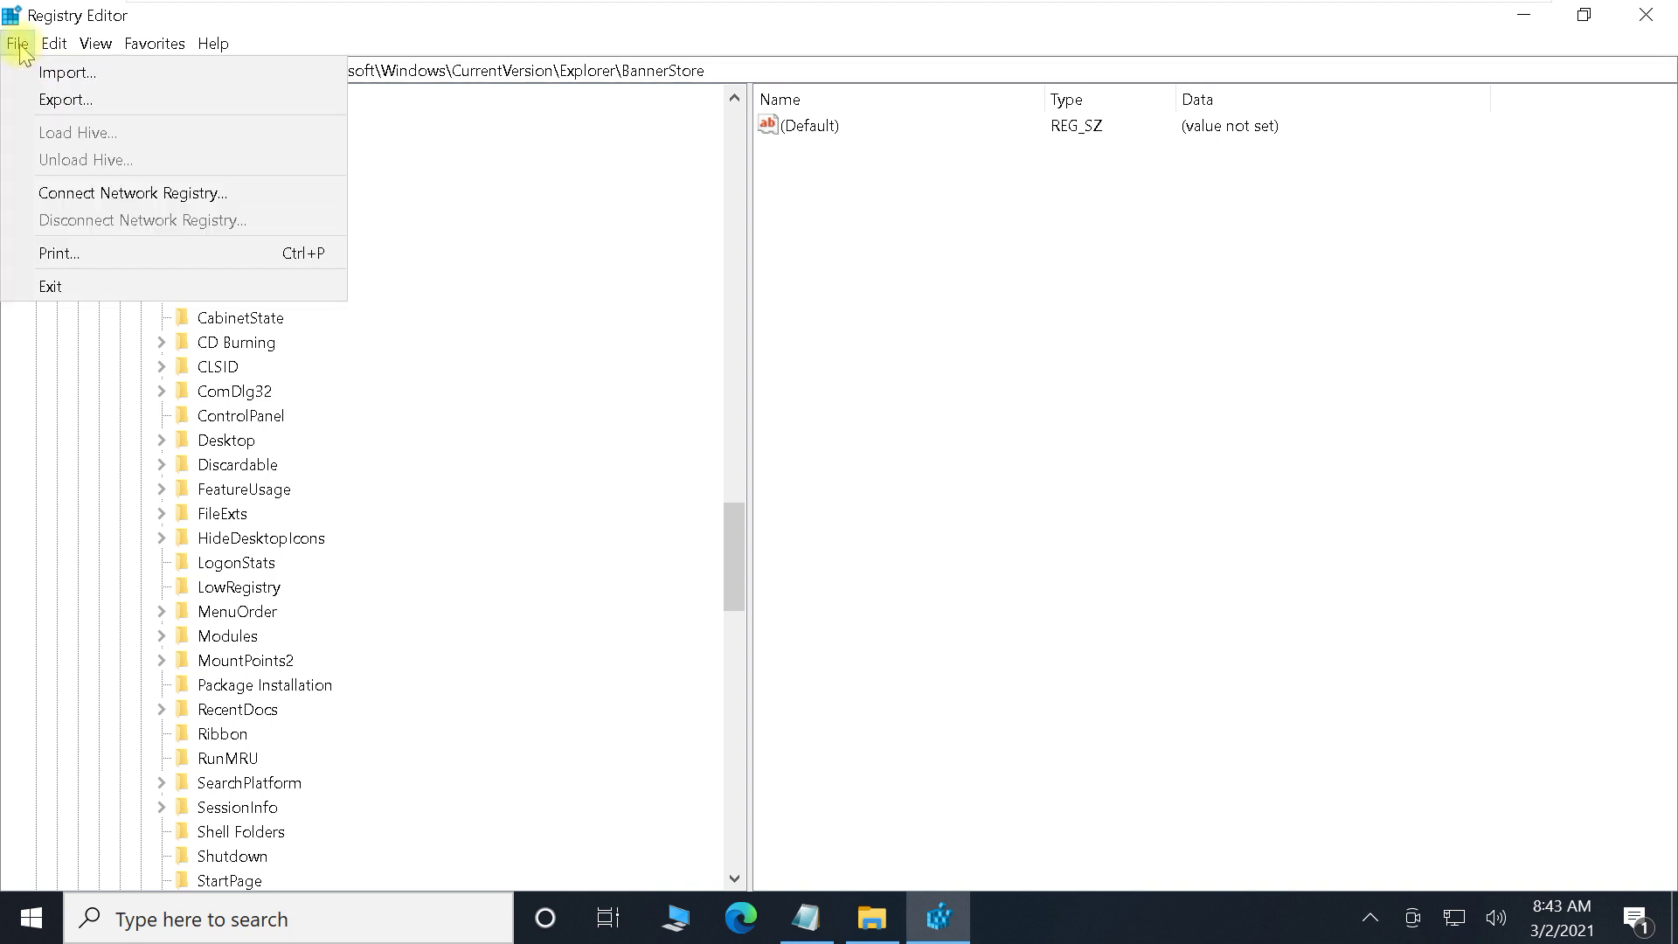
click(58, 105)
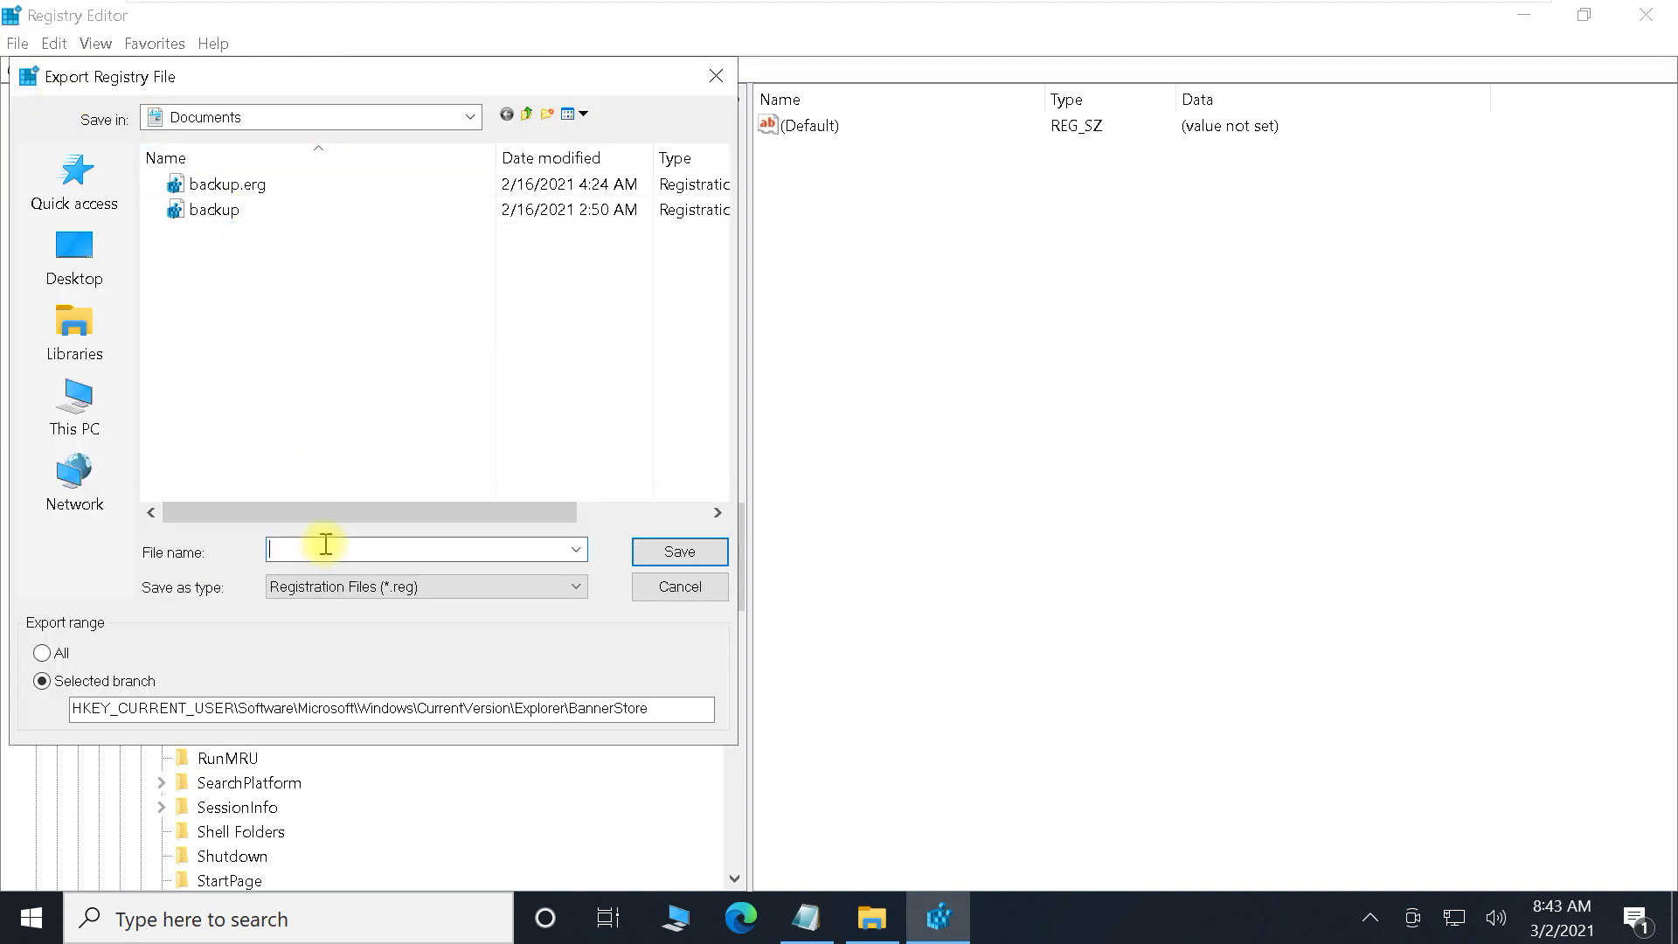
text(backup.reg)
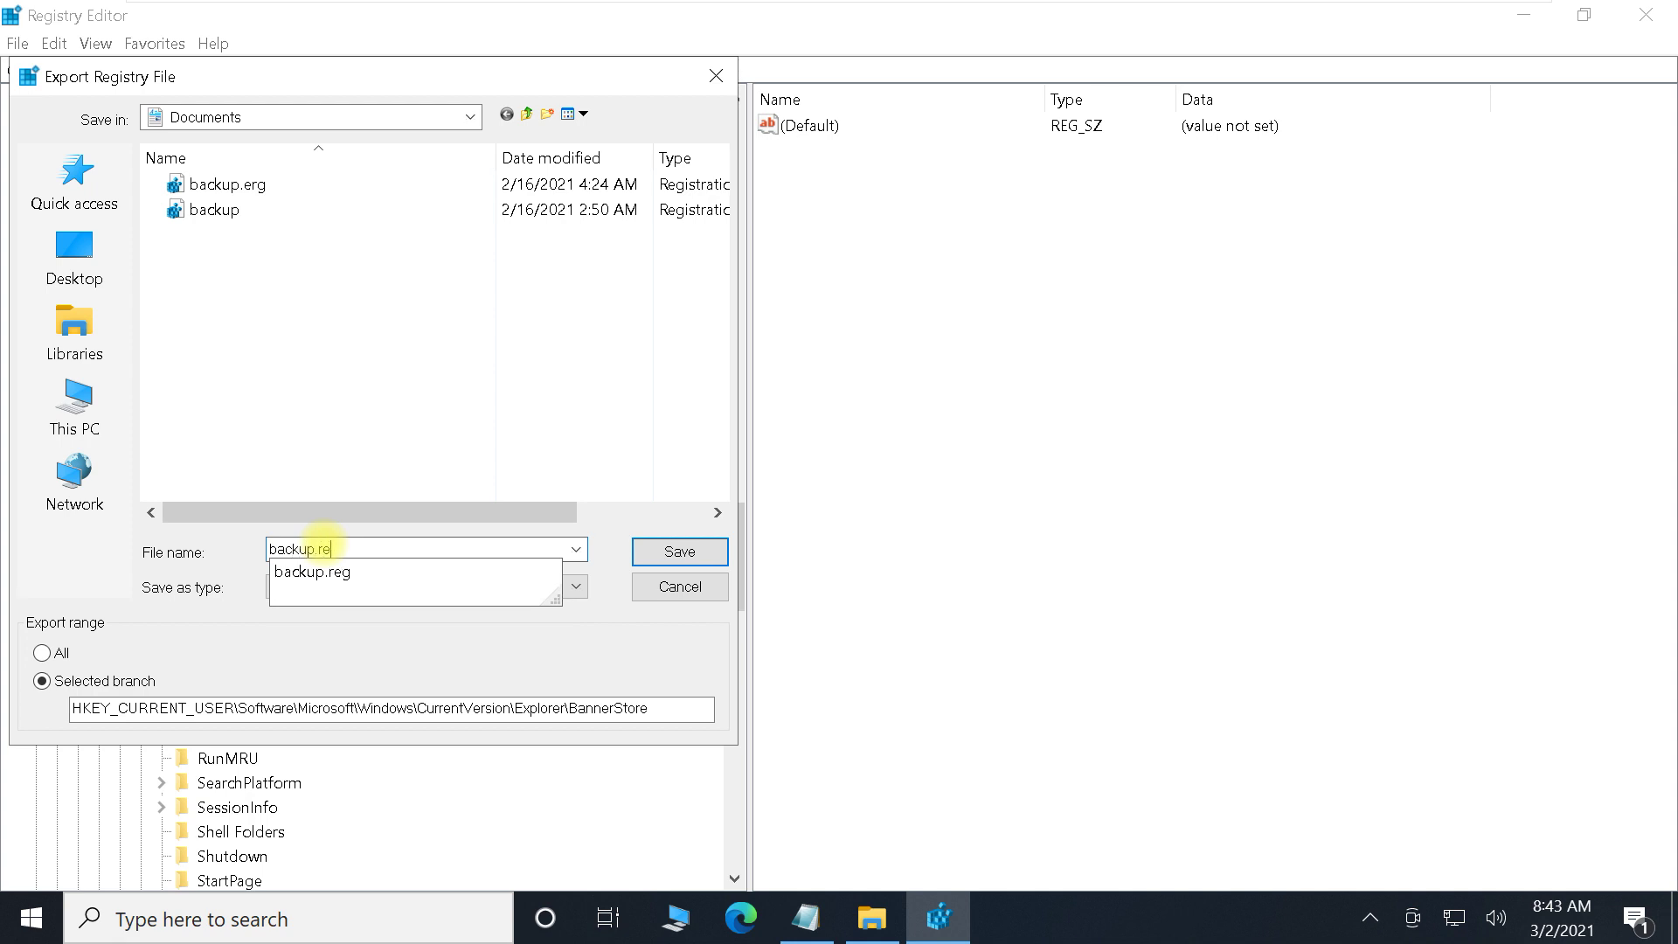
click(675, 558)
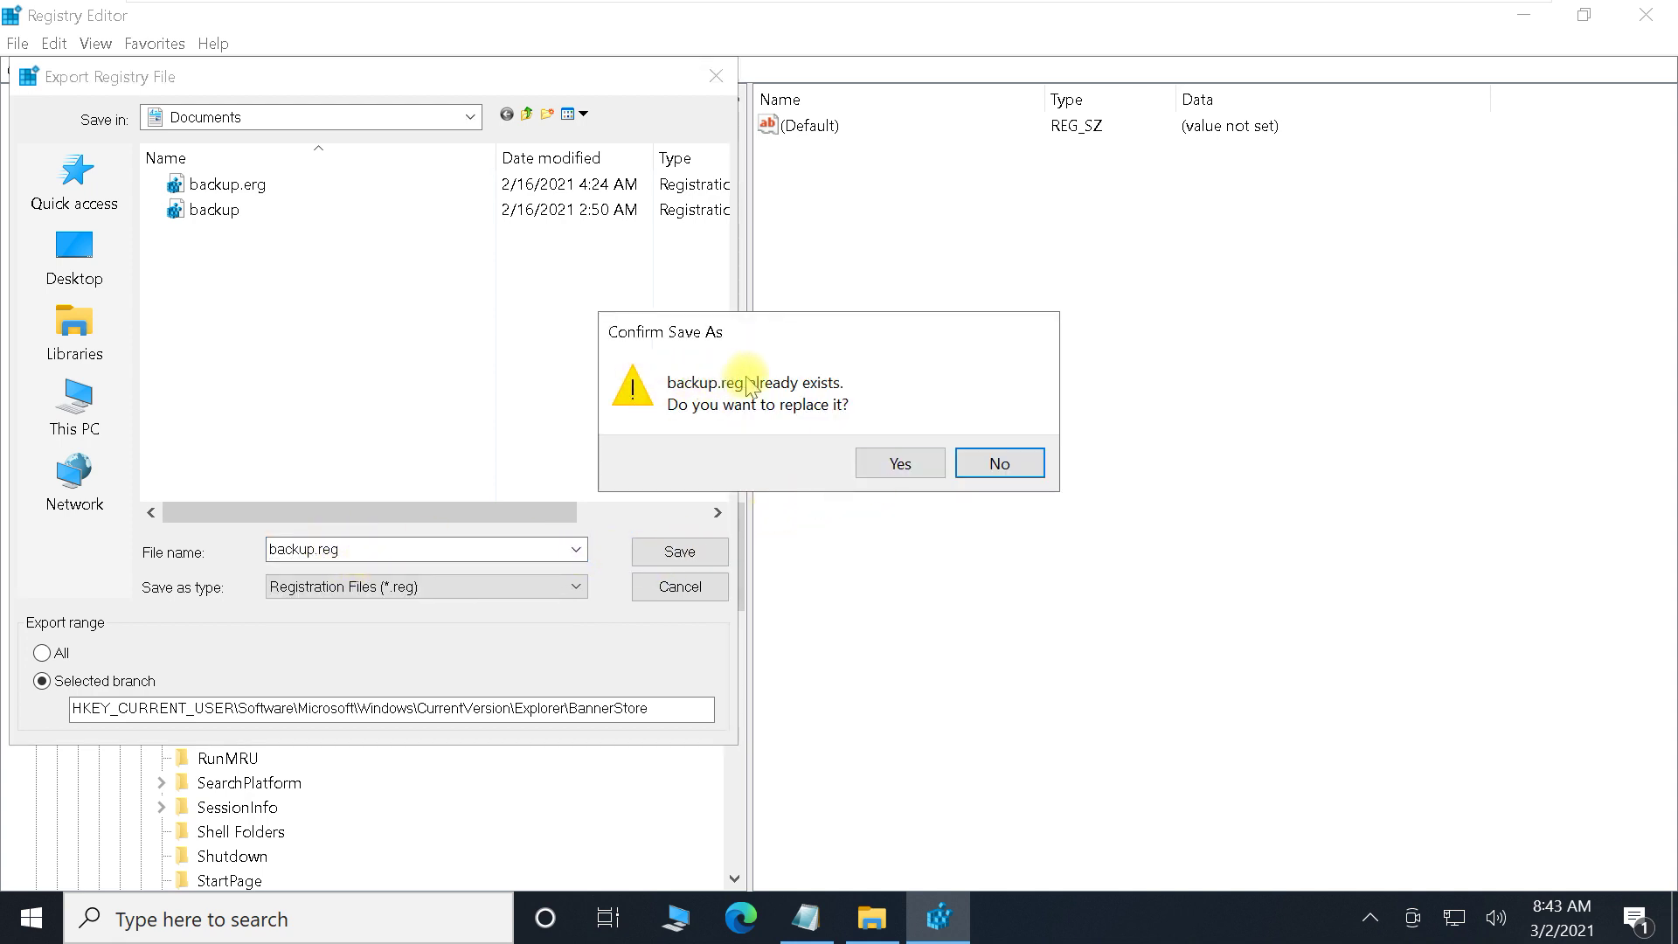
click(880, 458)
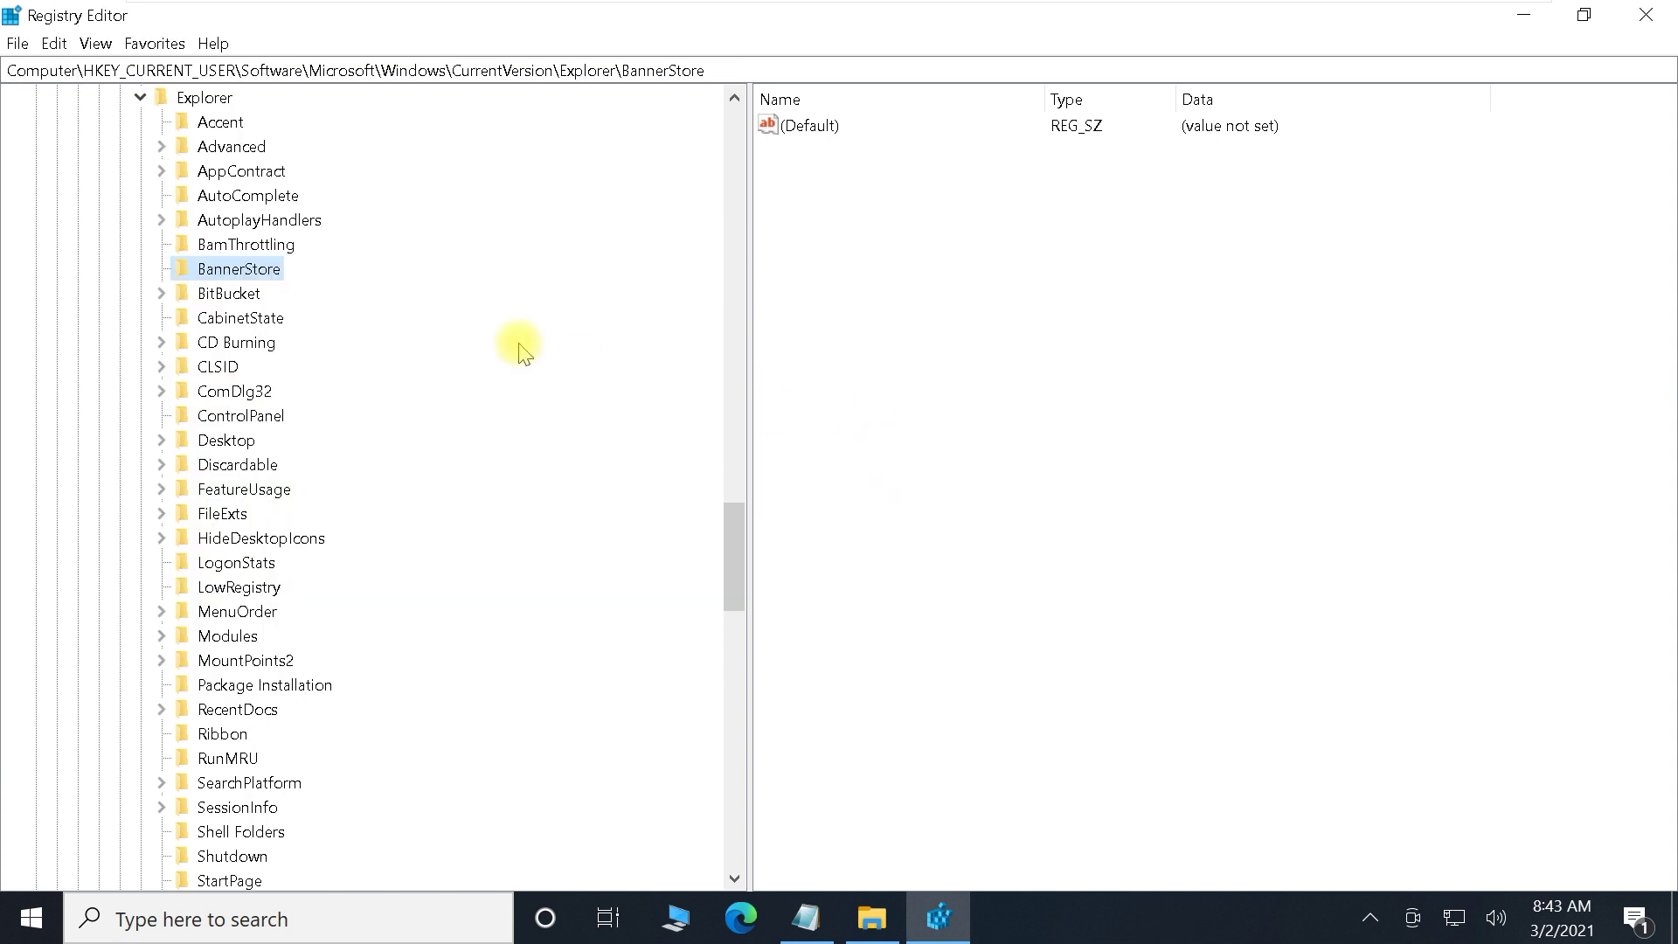
- Append '-old' to rename BannerStore to BannerStore-old, then close Registry Editor
right_click(266, 272)
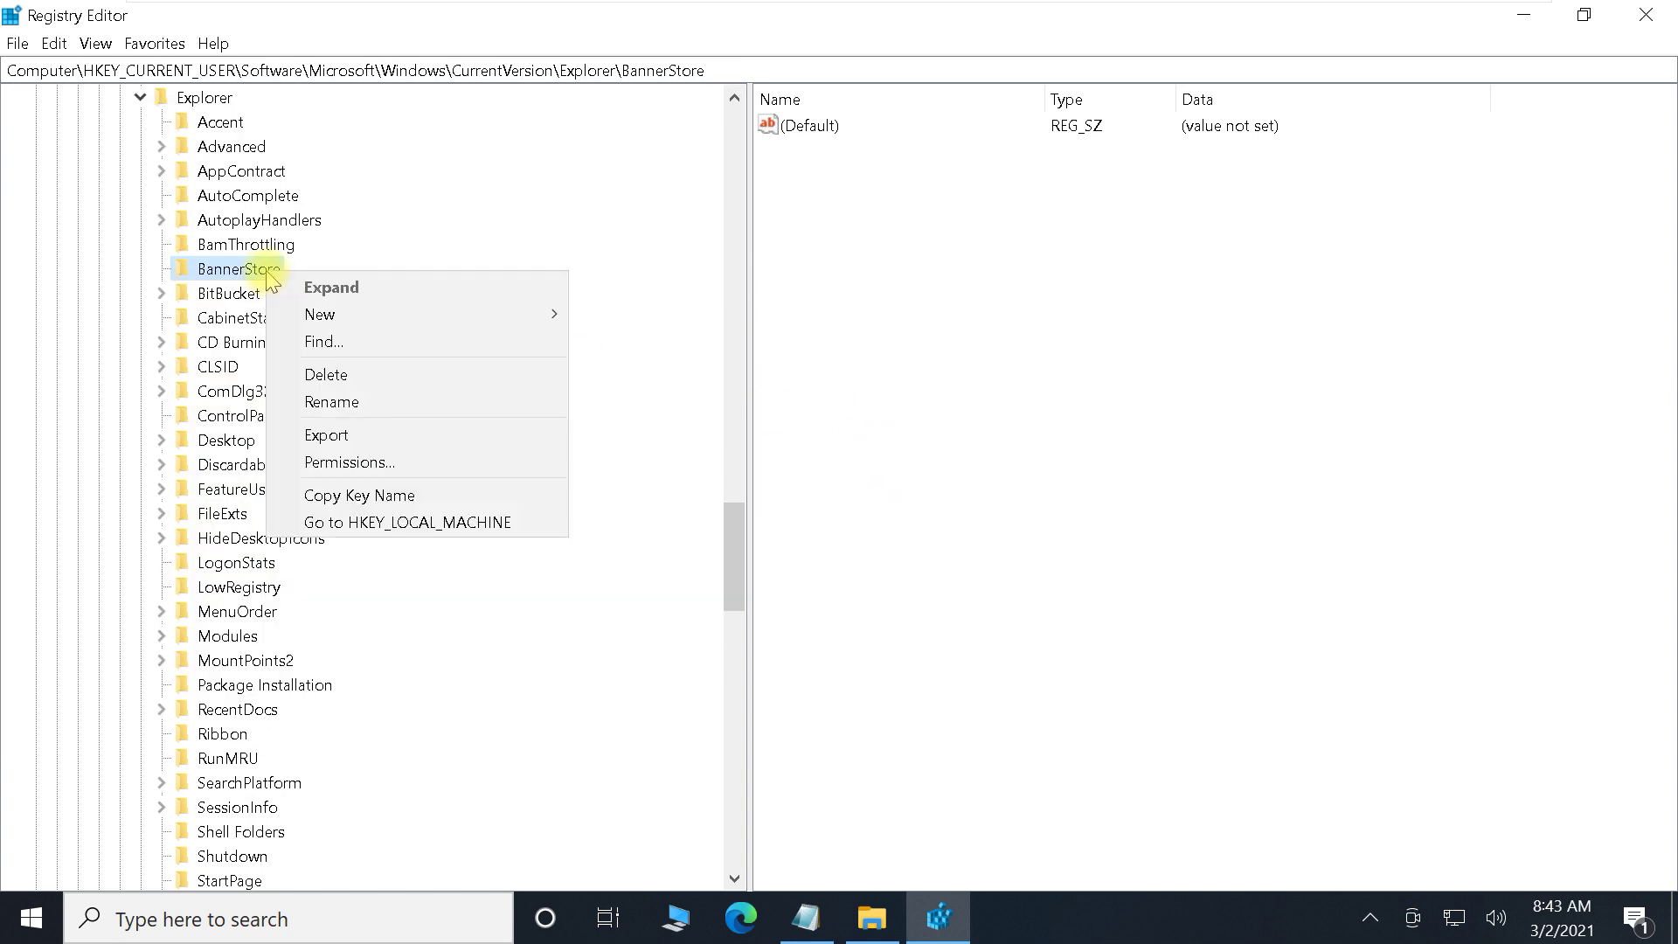
click(363, 401)
click(291, 270)
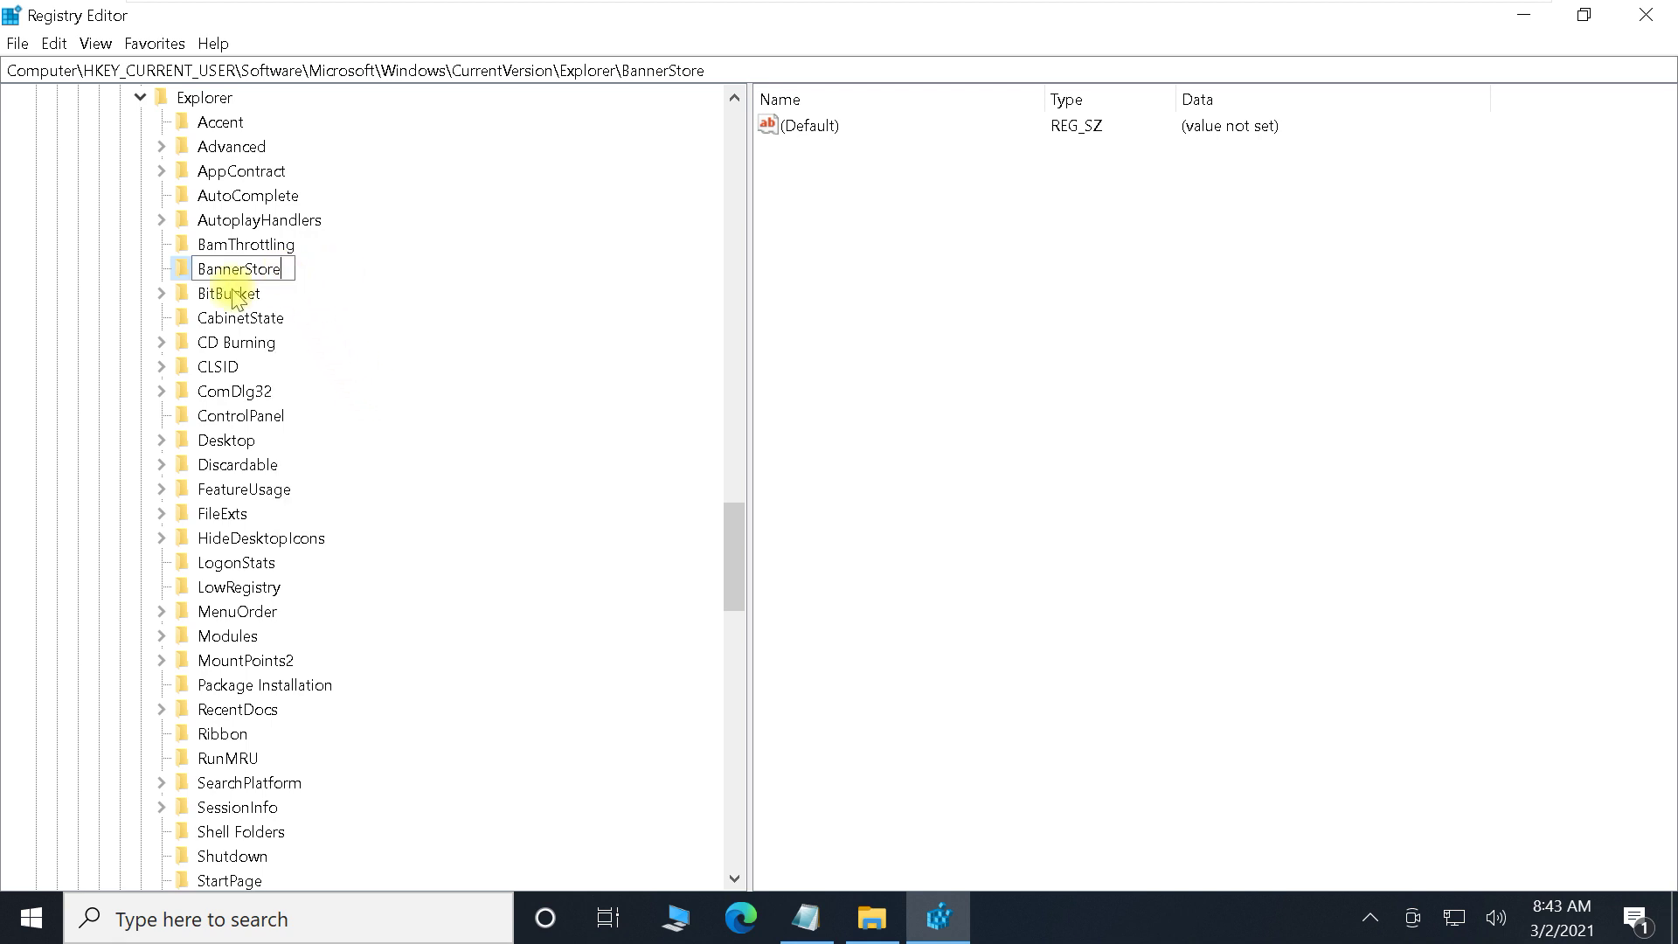
text(-old)
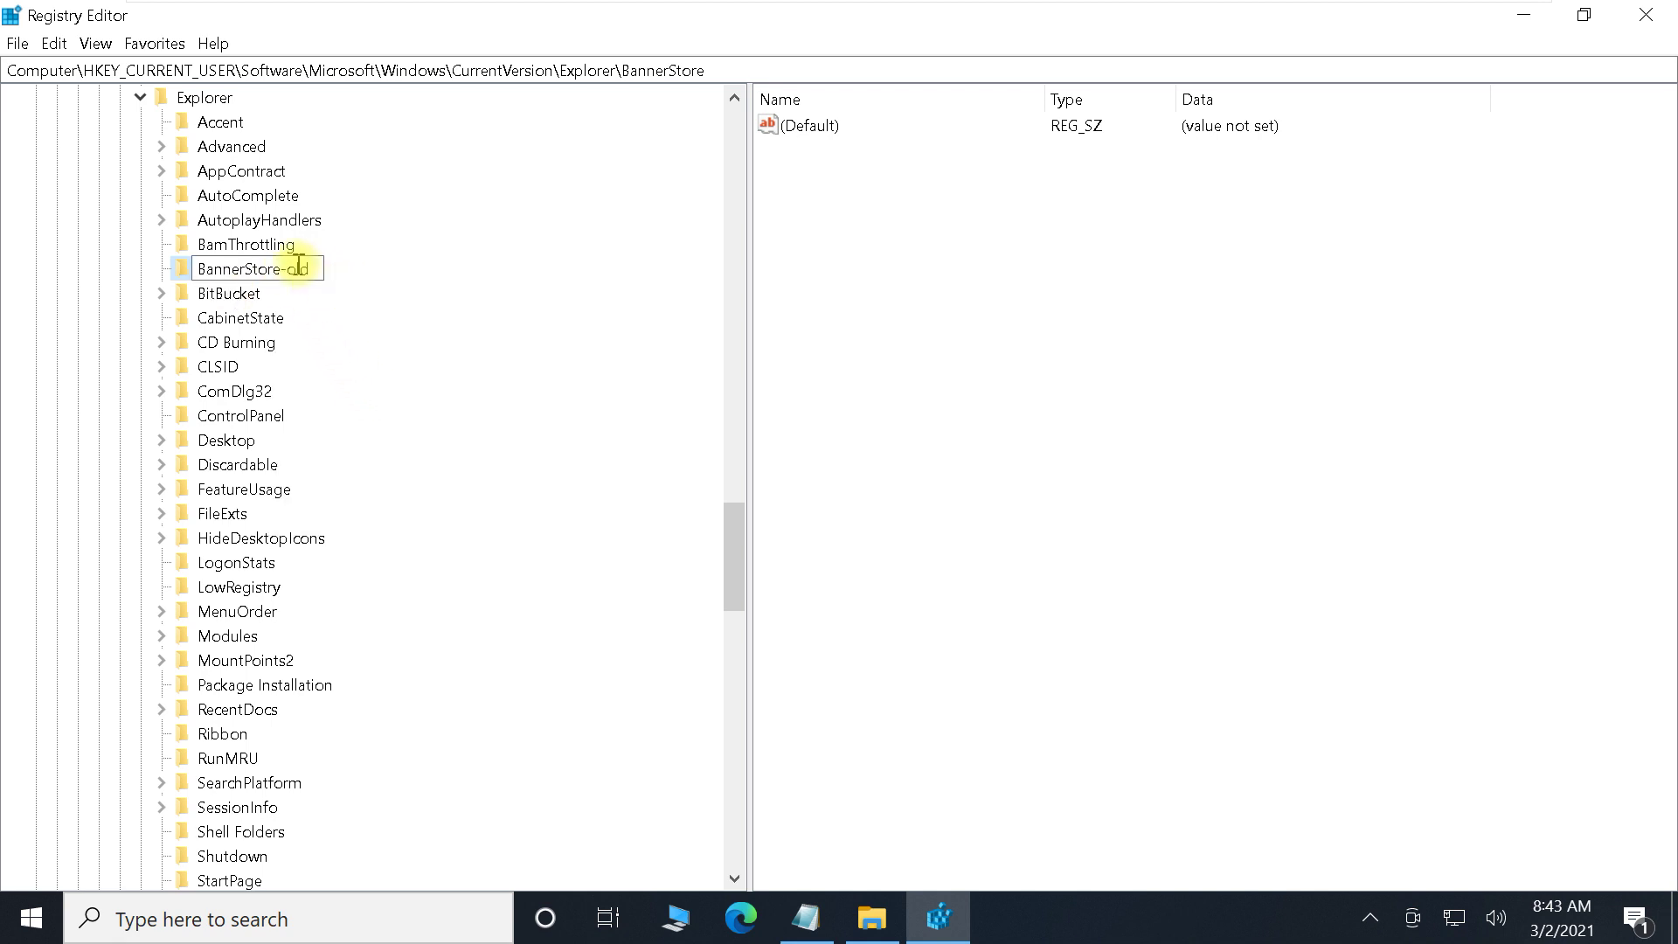
key(Return)
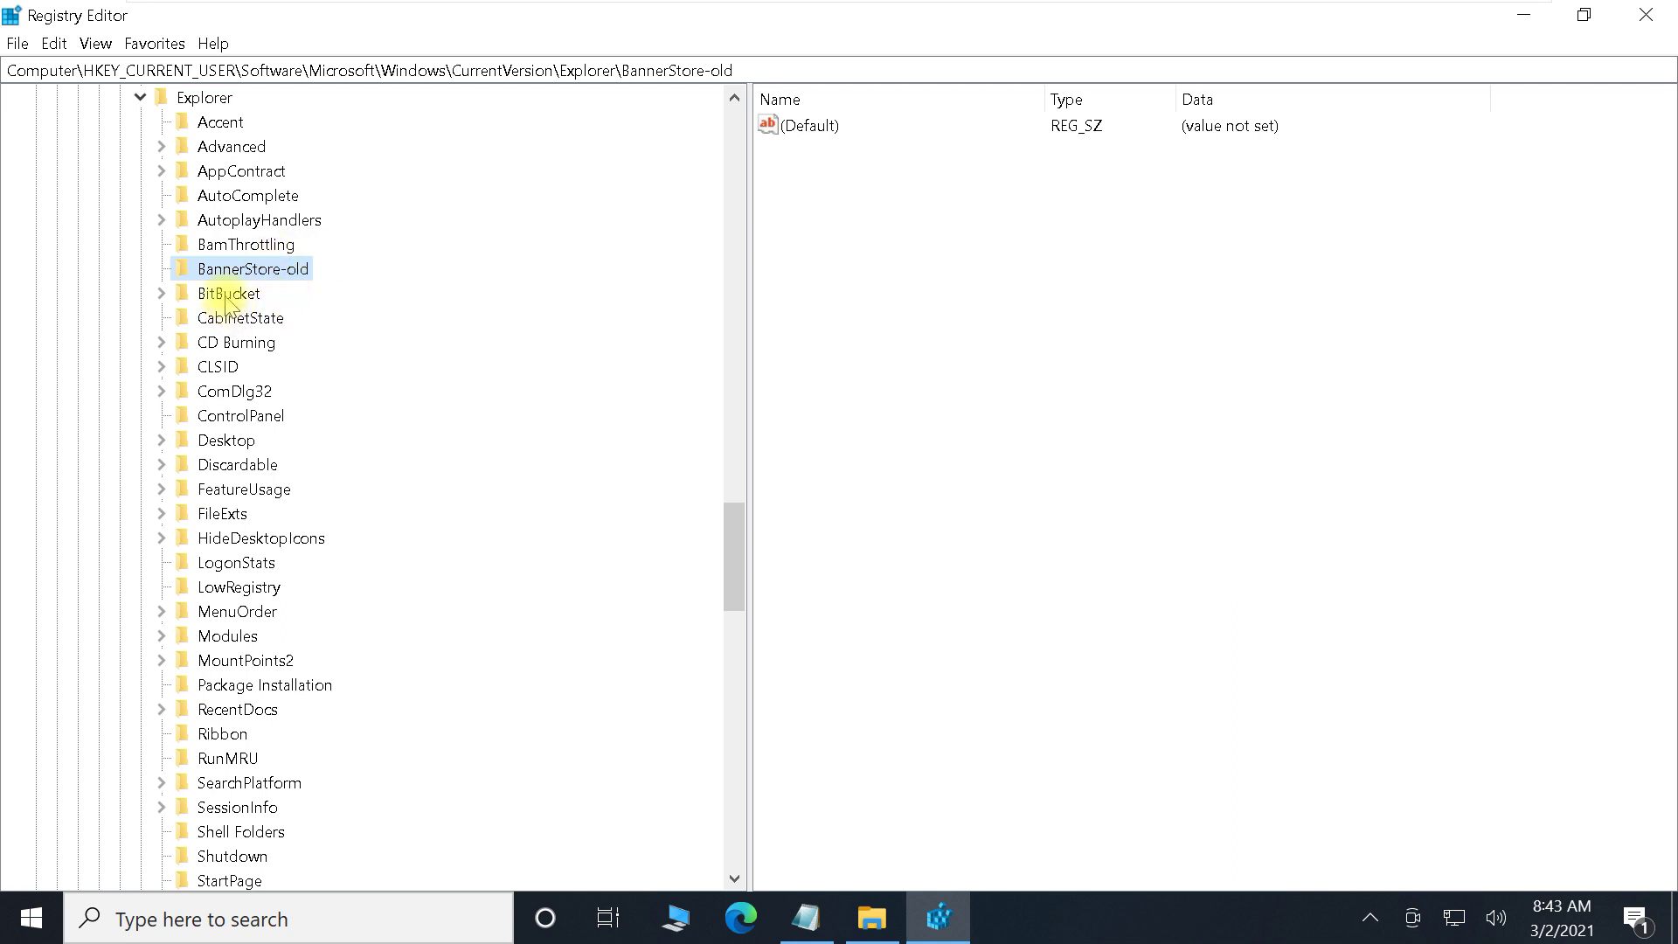
click(1645, 19)
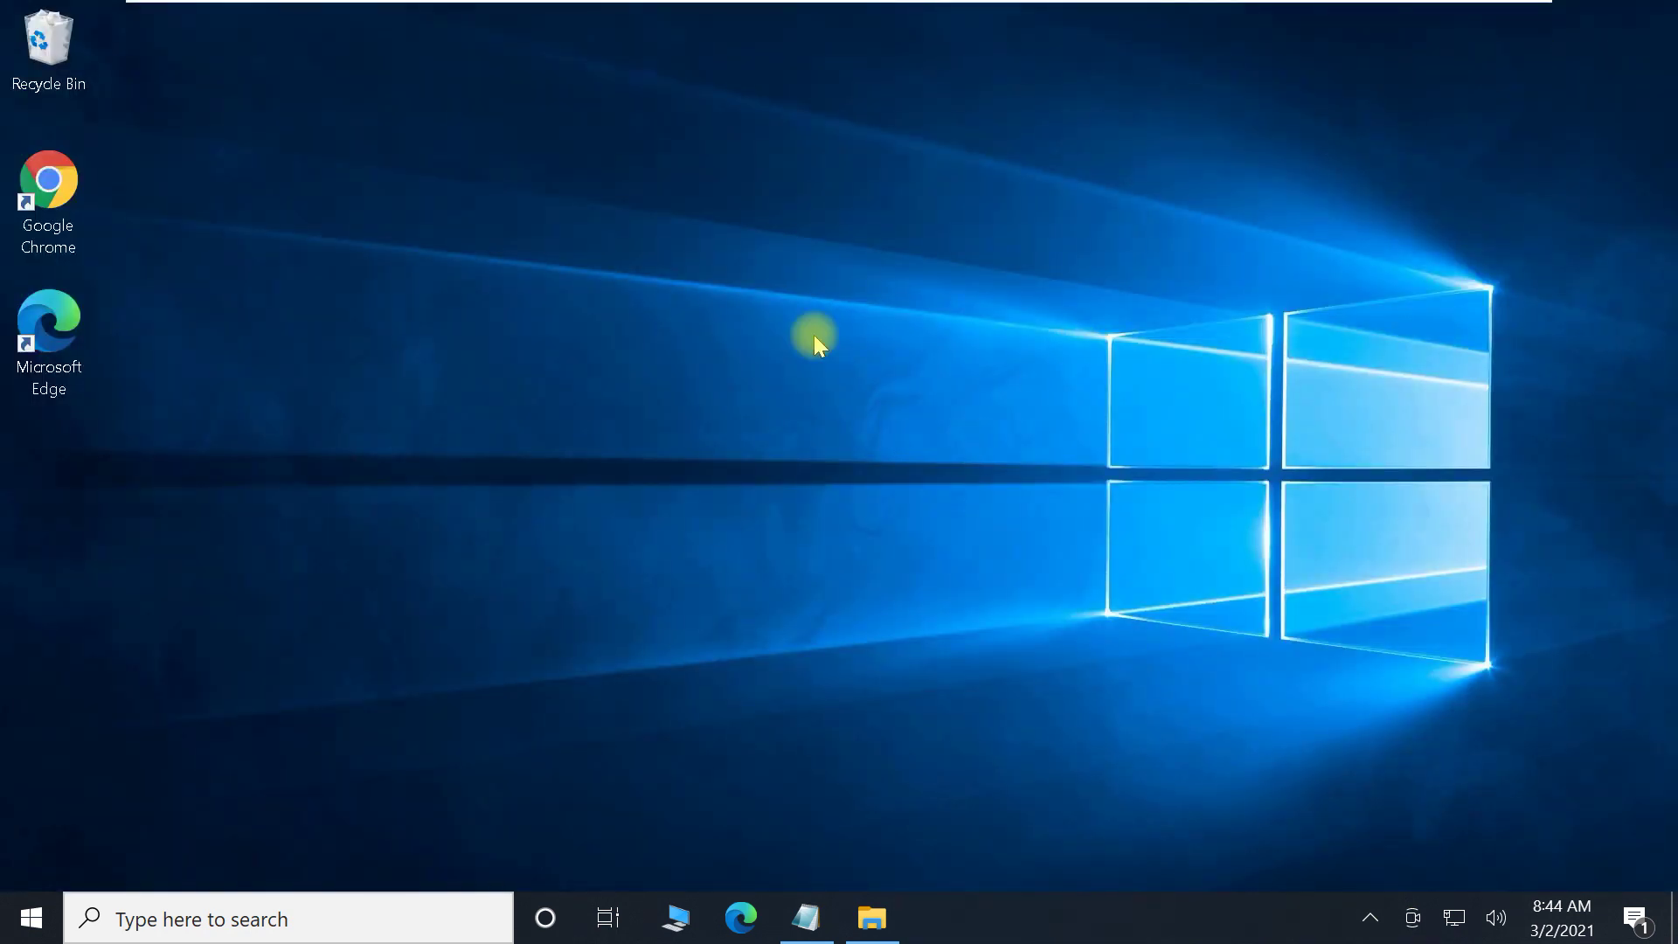